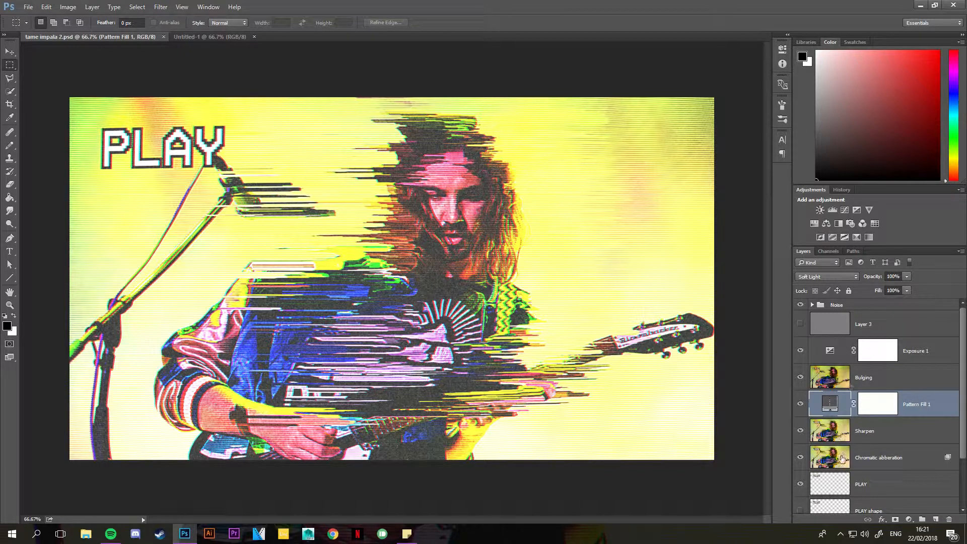
- Delete the hidden gray Layer 3 between the Noise group and the Exposure 1 layer in tame impala 2.psd
scroll(853, 356, down, 2)
scroll(856, 352, up, 2)
click(863, 334)
key(Delete)
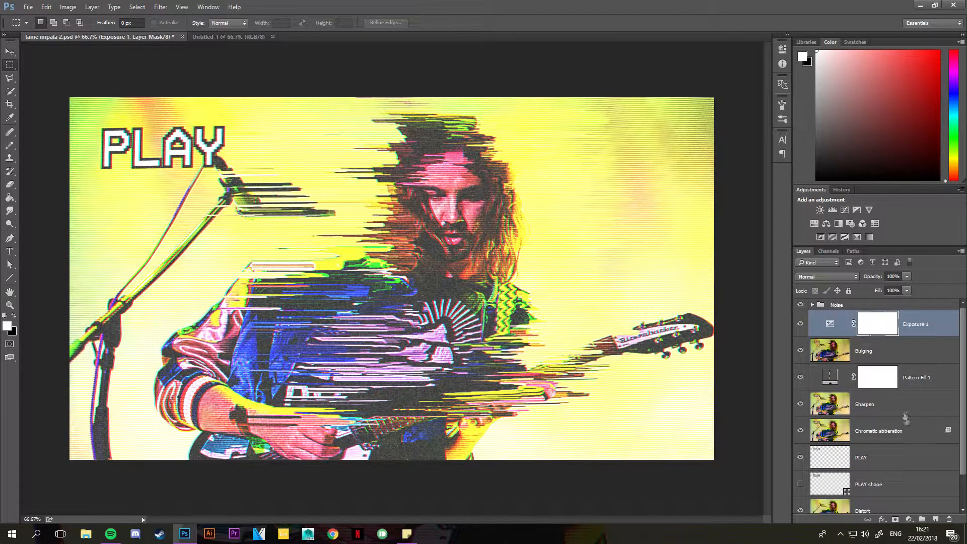
scroll(911, 479, down, 2)
scroll(904, 478, up, 2)
- Place 014_TameImpala_Tokyo.jpg from the Pictures > Downloads > Tame Impala folder into the blank Untitled-1 document
click(230, 38)
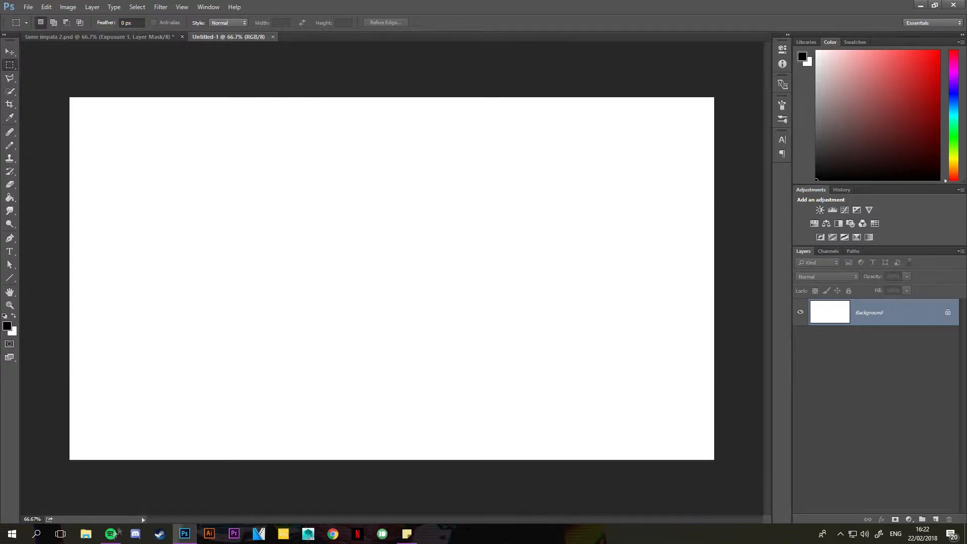
click(89, 536)
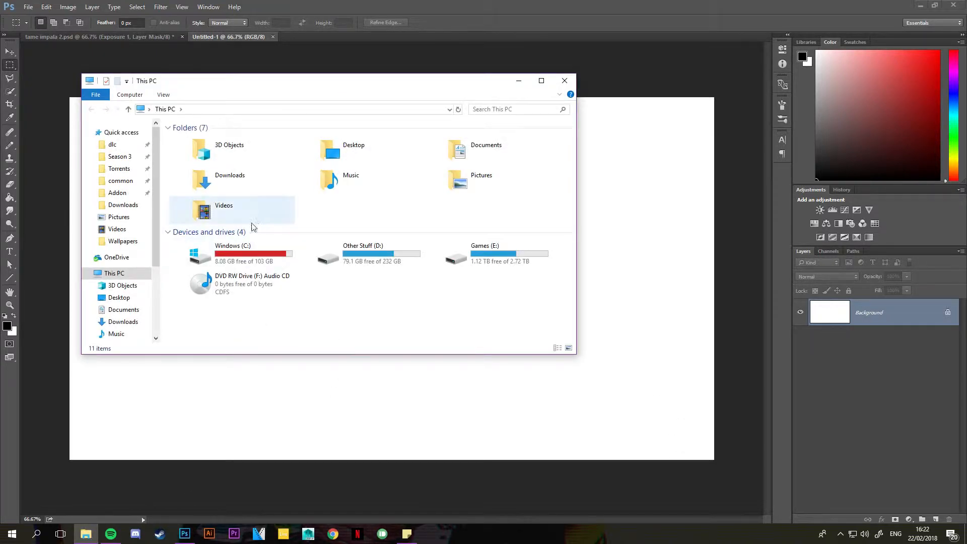
double_click(479, 190)
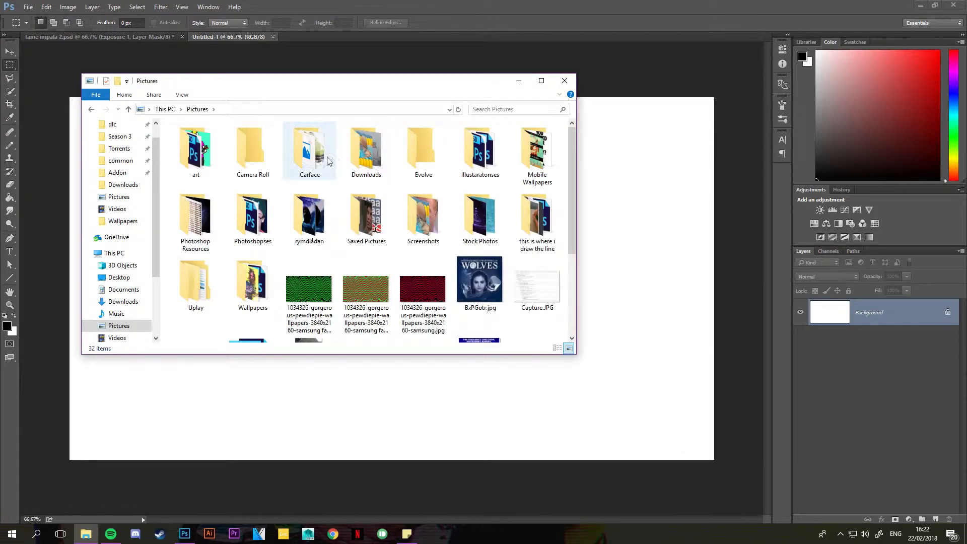
double_click(340, 169)
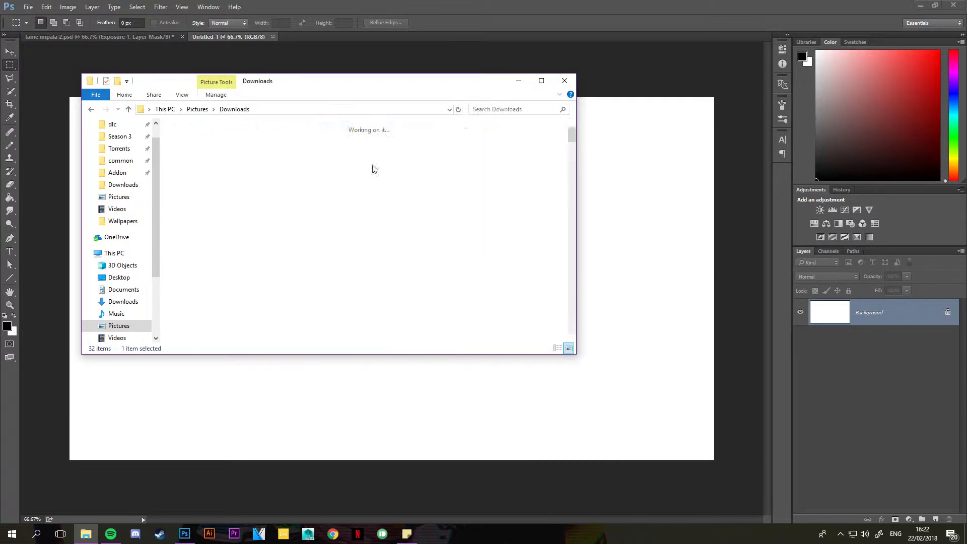
double_click(480, 151)
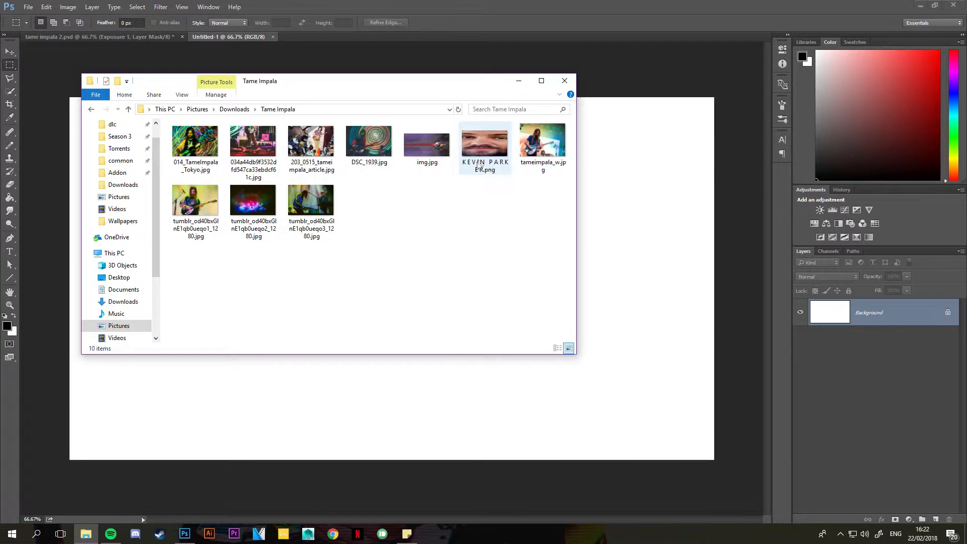
click(203, 145)
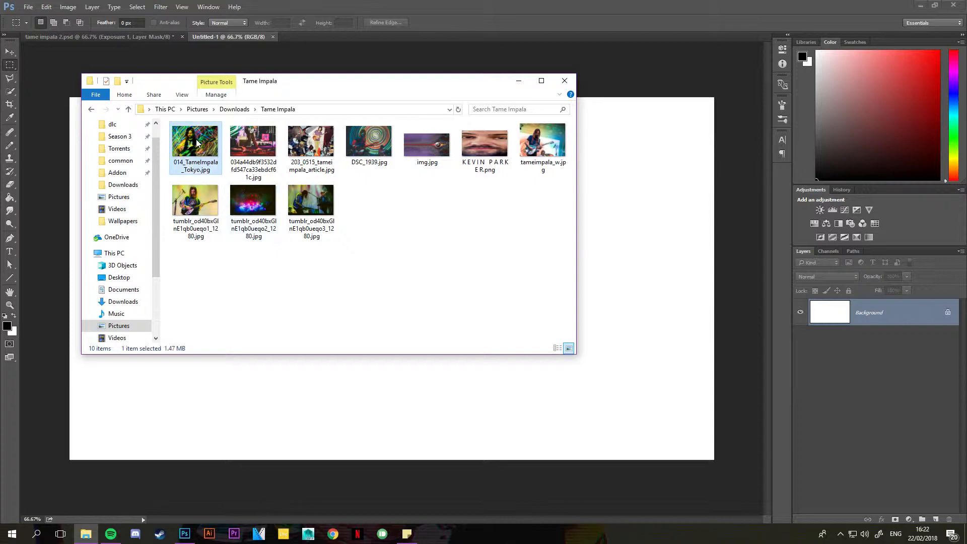
drag(205, 145, 277, 421)
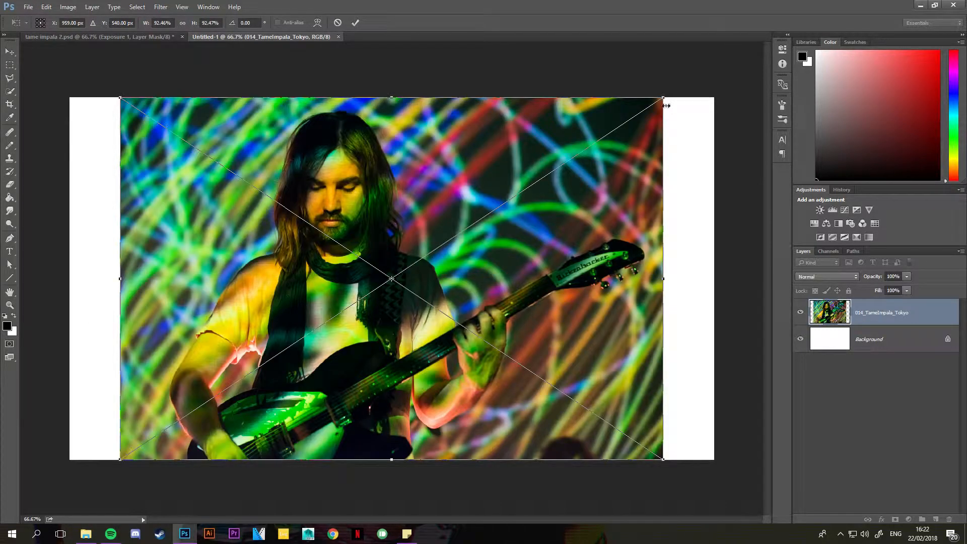
- Scale the placed photo to about 114% and align its upper edge with the canvas so it fills the canvas
drag(666, 105, 725, 56)
drag(584, 123, 579, 160)
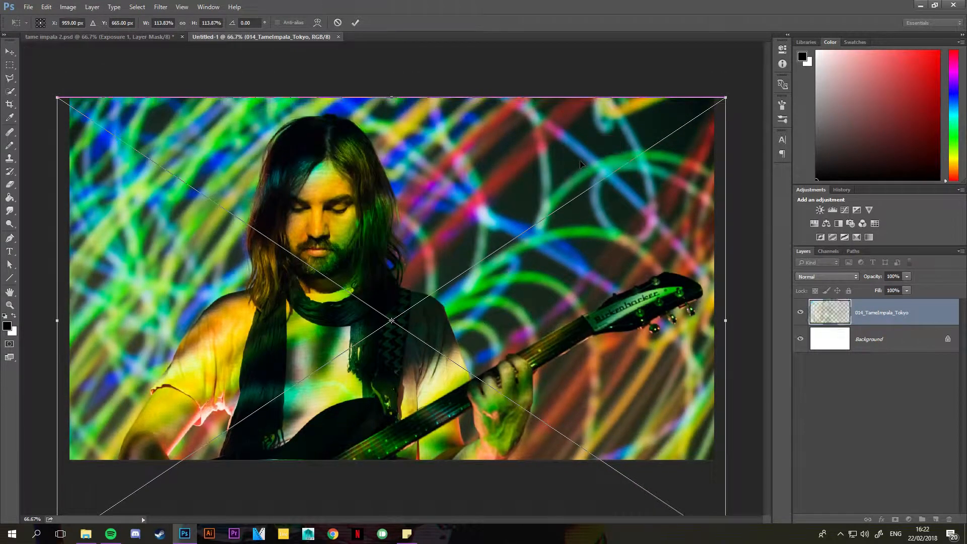
key(Return)
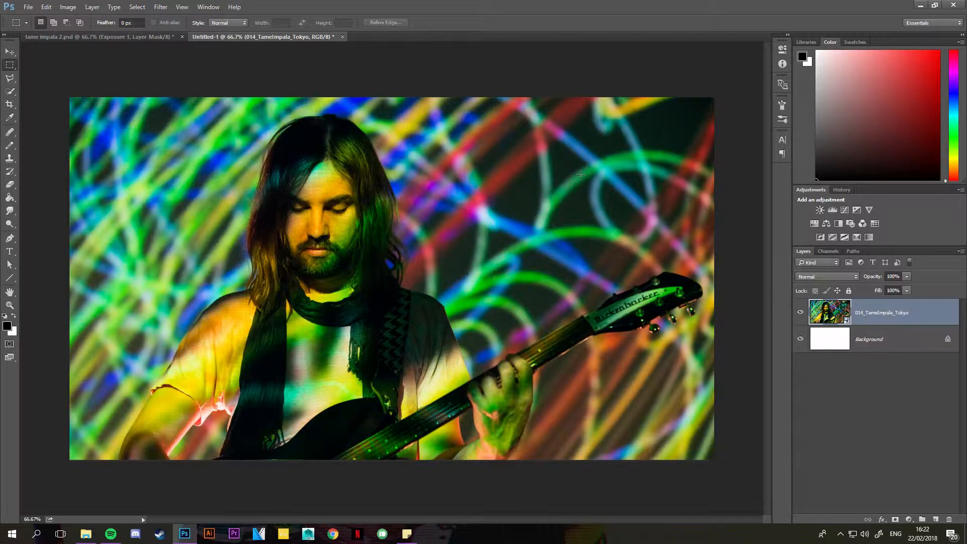
- Delete the white Background layer and rename the photo layer to Original
click(948, 340)
key(Delete)
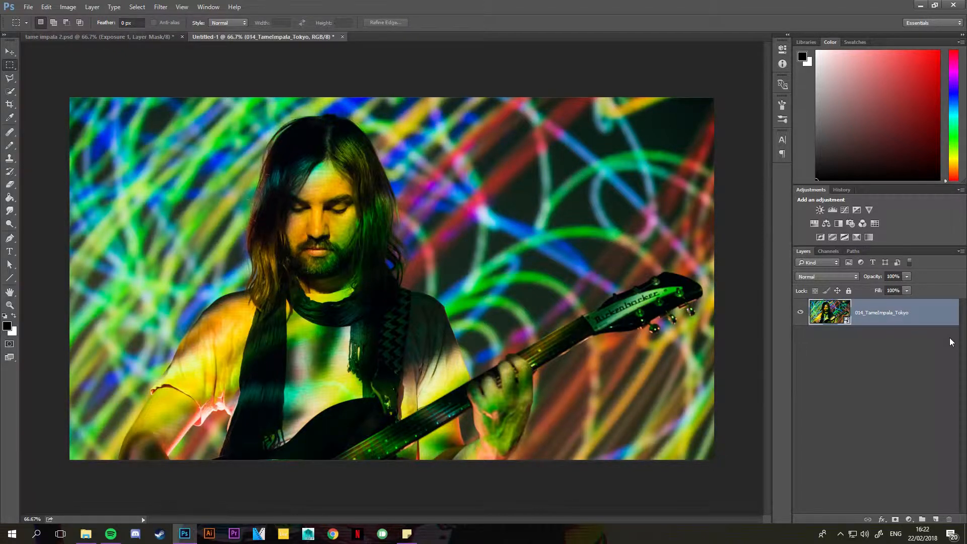
double_click(882, 312)
text(Original)
key(Return)
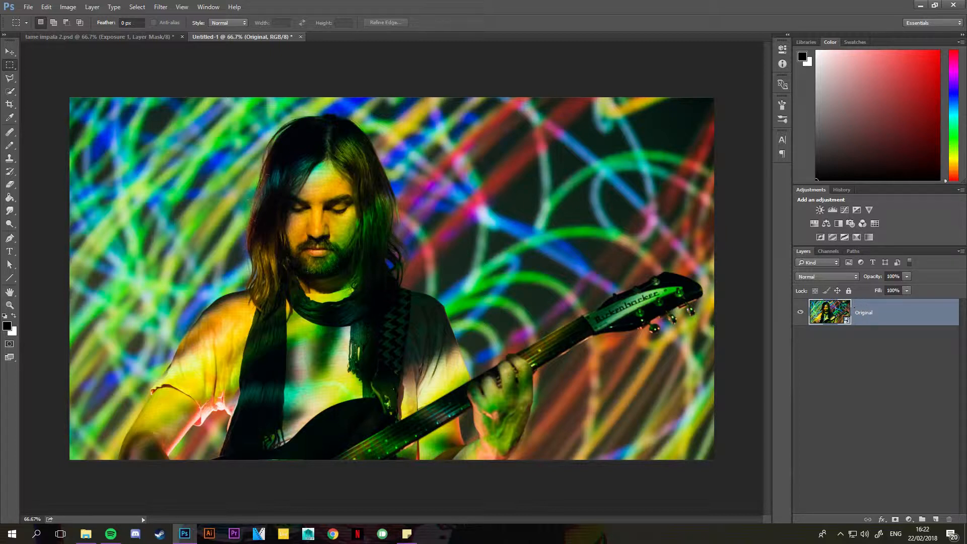
- Duplicate the Original layer in Untitled-1 under the name Distort and try to rasterize the copy
click(130, 37)
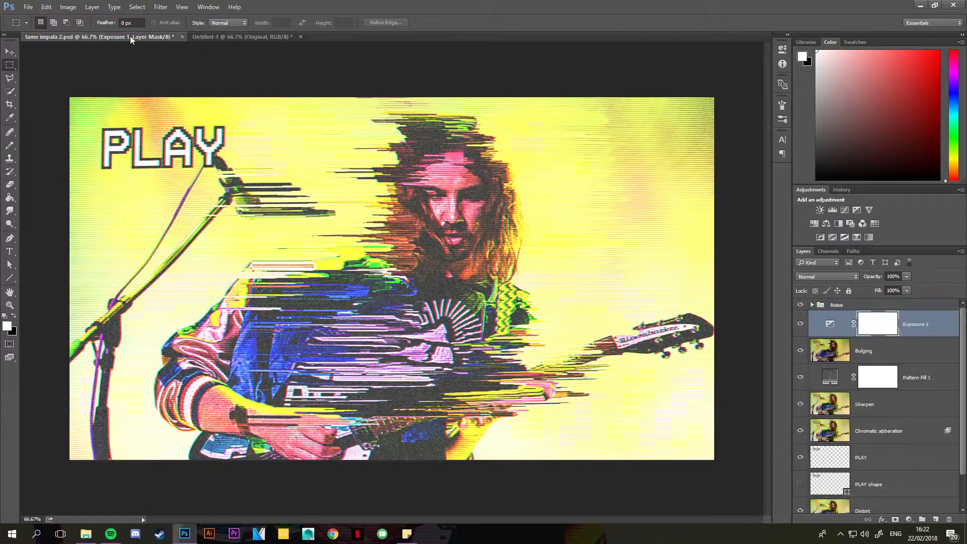
scroll(936, 357, down, 2)
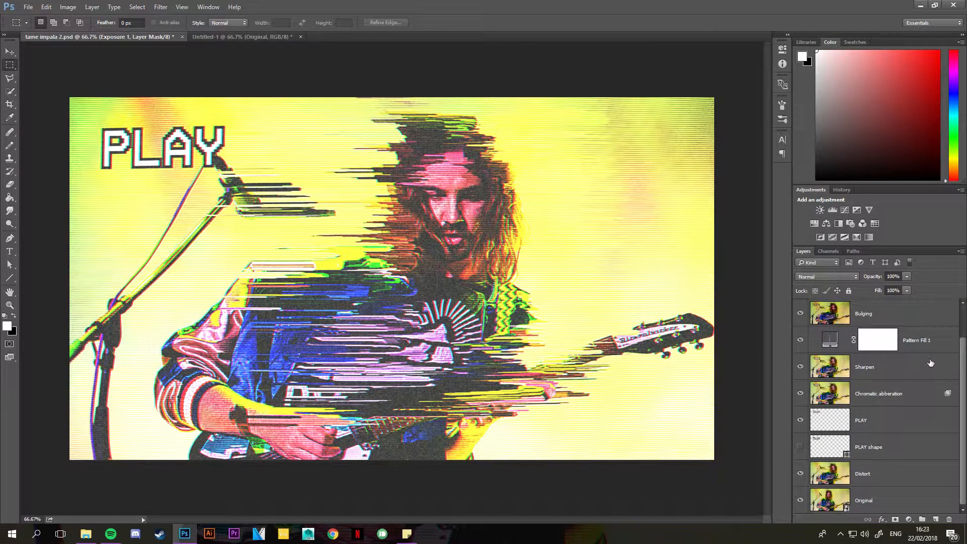
click(215, 36)
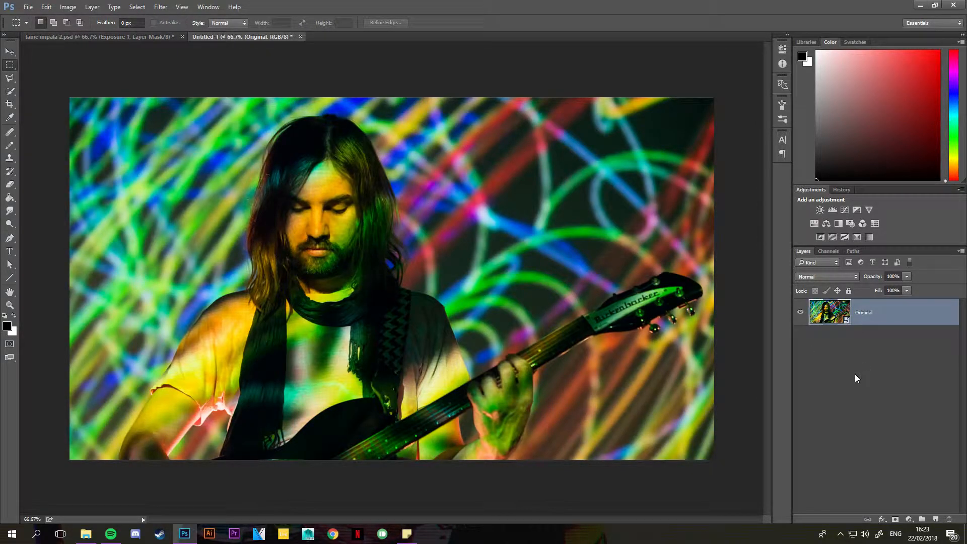
drag(861, 318, 890, 325)
key(ctrl+j)
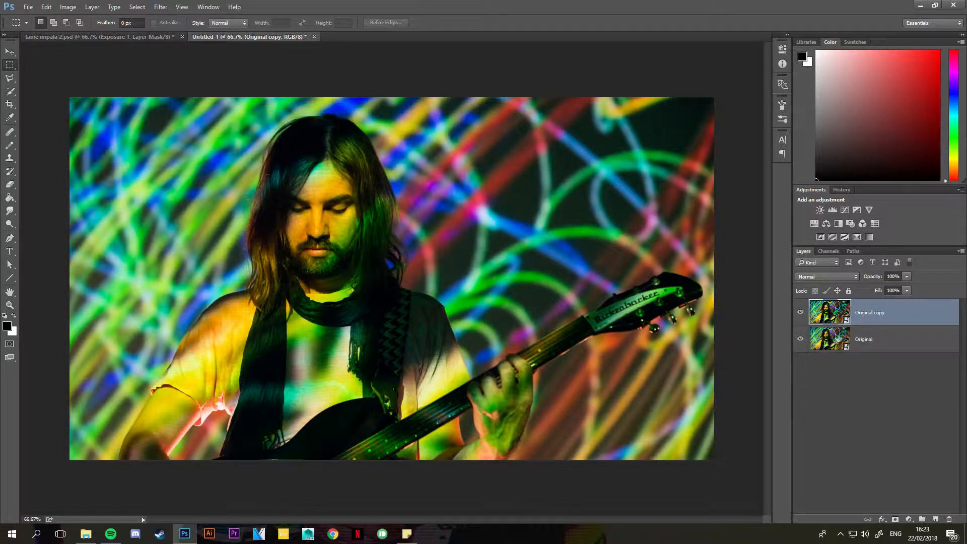
double_click(871, 313)
text(Distort)
key(Return)
right_click(872, 321)
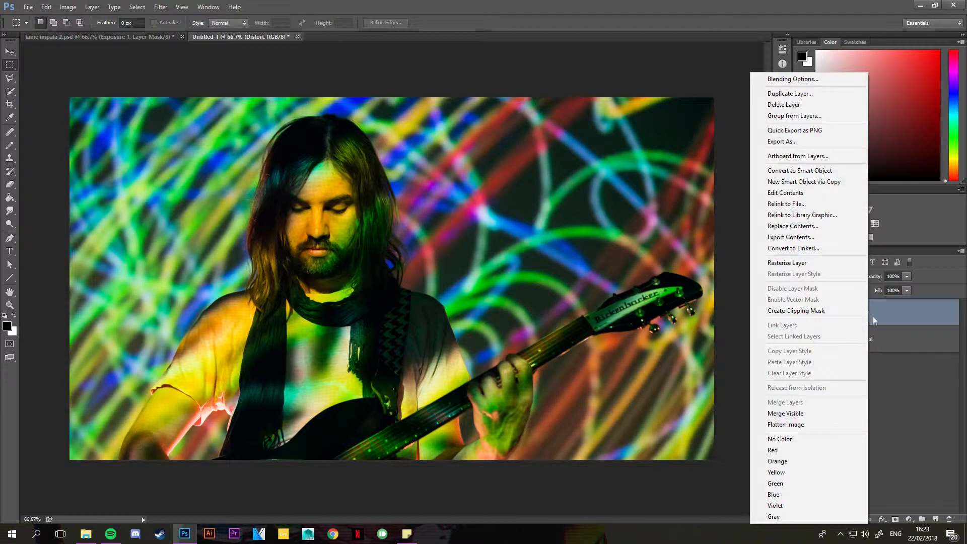
click(833, 264)
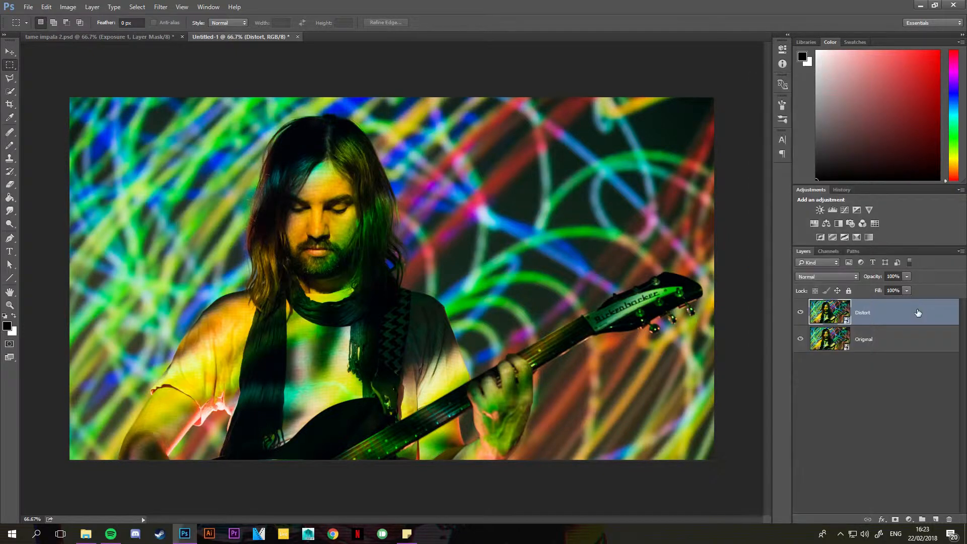
- Start a Wave filter on the Distort layer with 3 generators, wavelength 286 to 999 and a maximum amplitude of 144
click(161, 6)
mouse_move(201, 144)
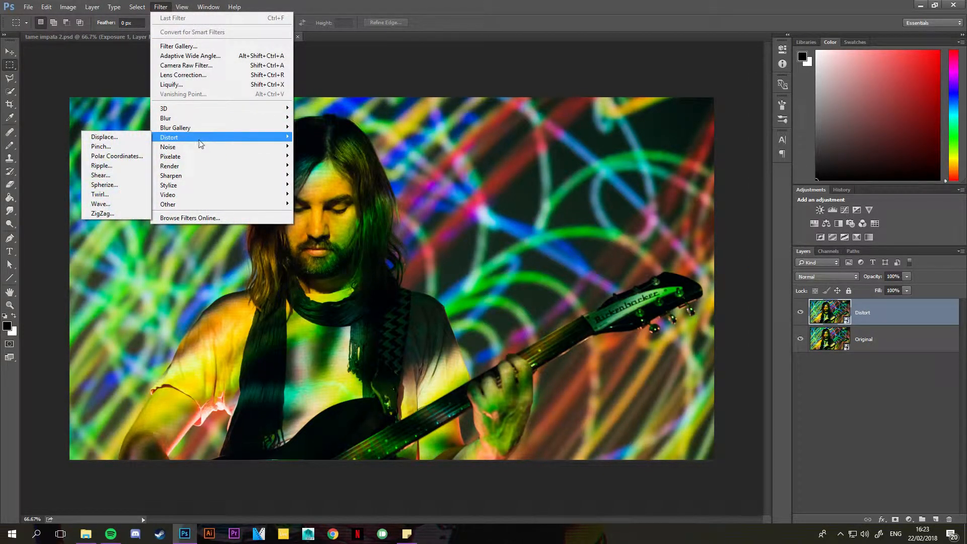
click(117, 204)
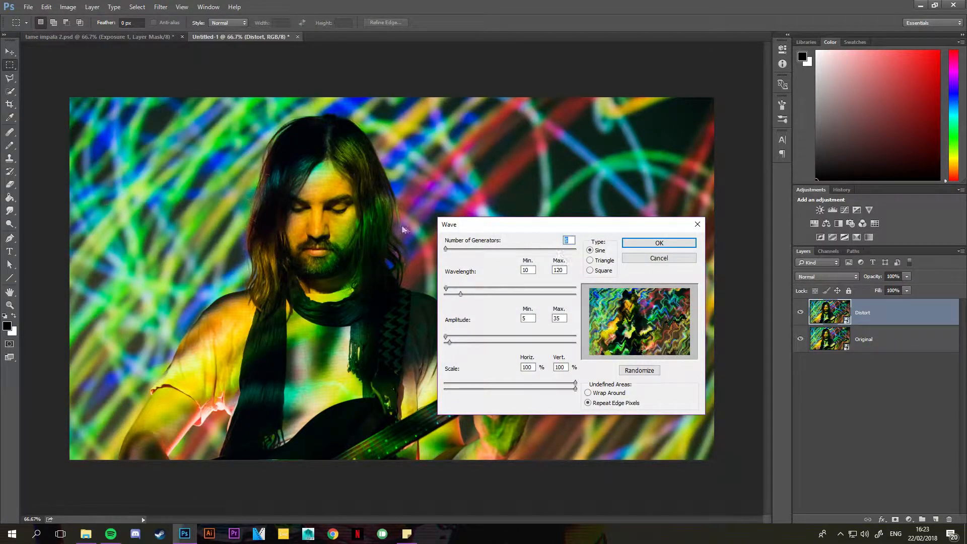
text(3)
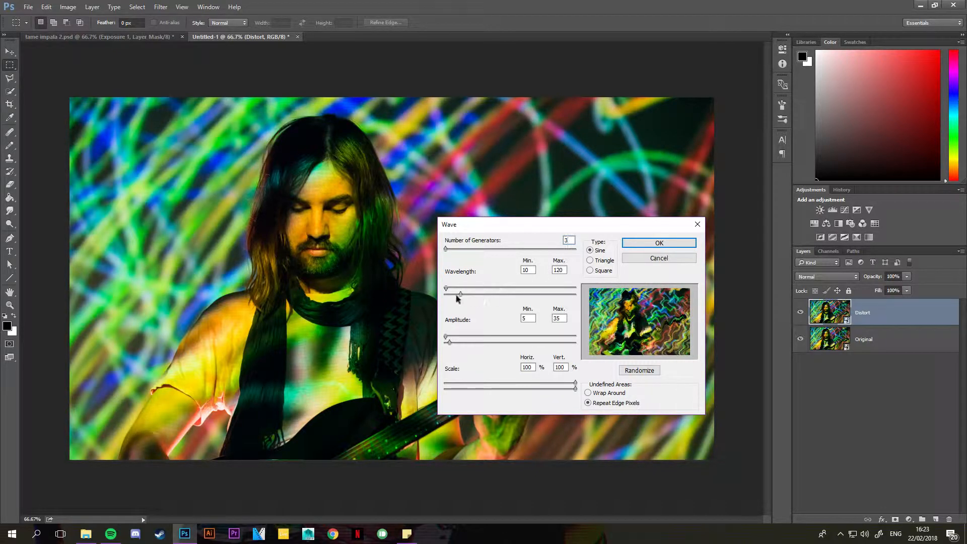
drag(461, 292, 577, 295)
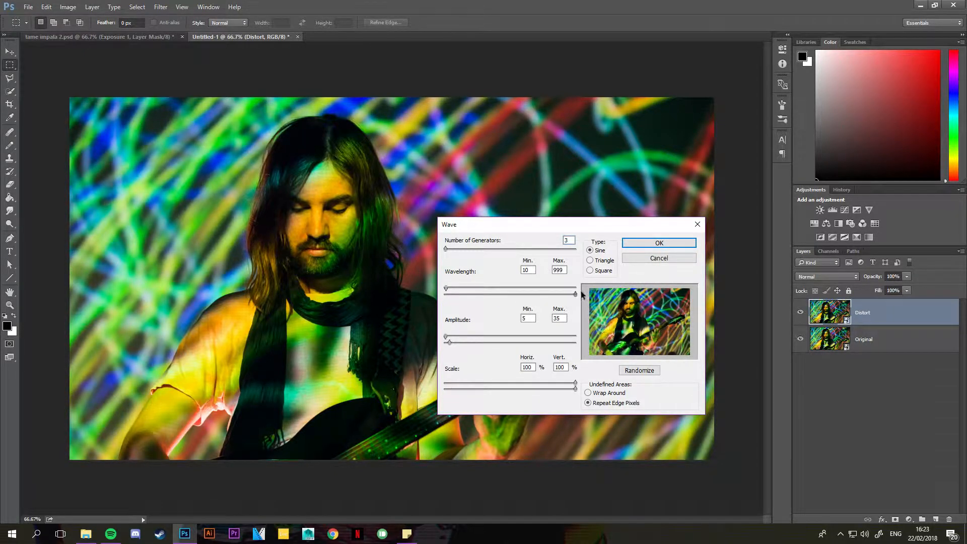
drag(446, 289, 482, 291)
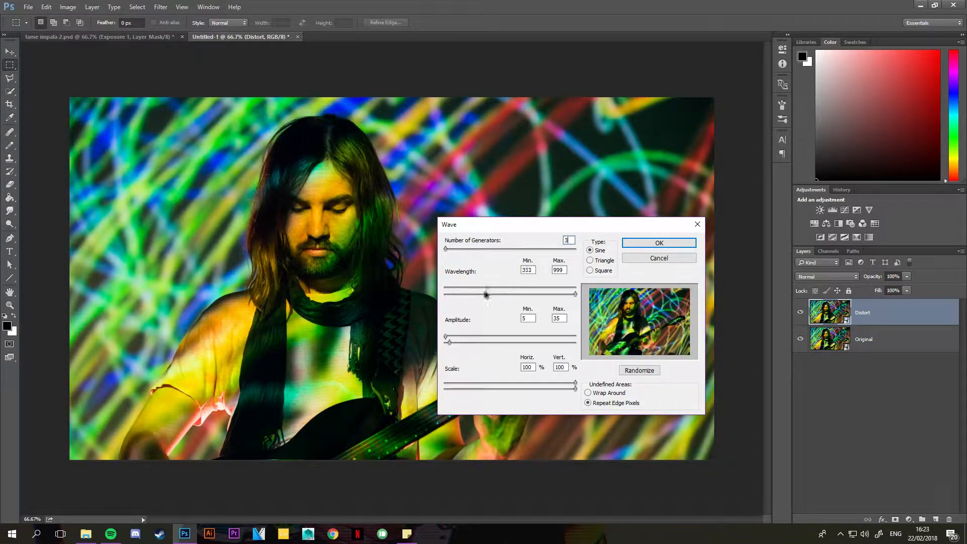
drag(447, 344, 464, 343)
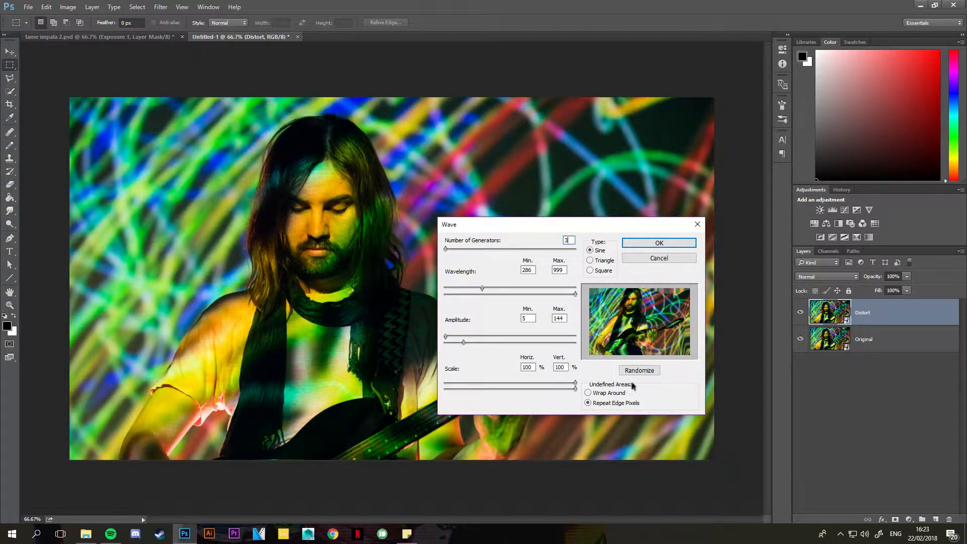
- Set the Wave filter's undefined areas to Wrap Around, scale to 47% horizontal and 6% vertical, and maximum amplitude to 191
click(588, 392)
click(587, 402)
click(587, 392)
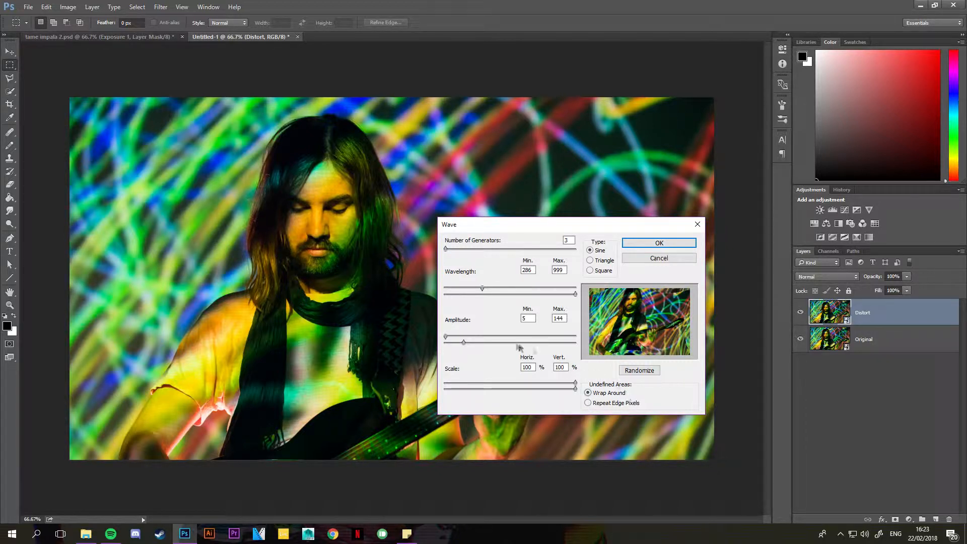
drag(576, 385, 422, 393)
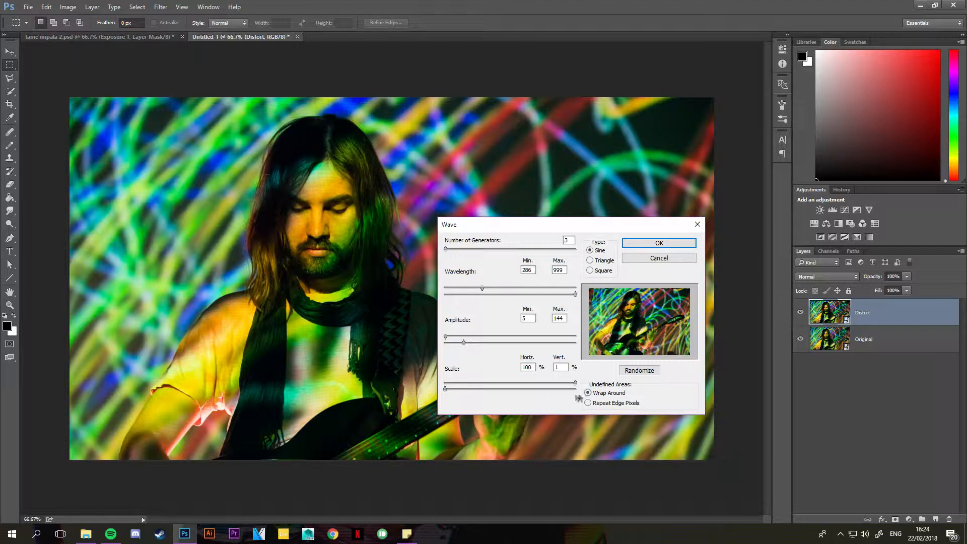
drag(465, 345, 451, 389)
drag(577, 385, 506, 383)
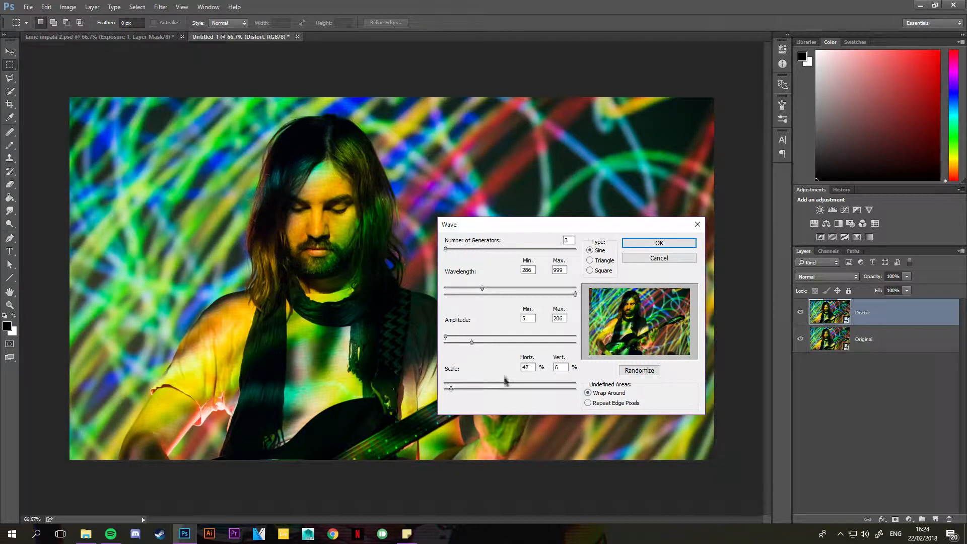
mouse_move(473, 345)
mouse_down()
mouse_move(526, 358)
mouse_move(472, 358)
mouse_up()
- Randomize the wave pattern repeatedly until the distortion suits the photo, and apply the Wave filter
click(636, 371)
click(635, 371)
click(635, 371)
click(636, 372)
click(635, 371)
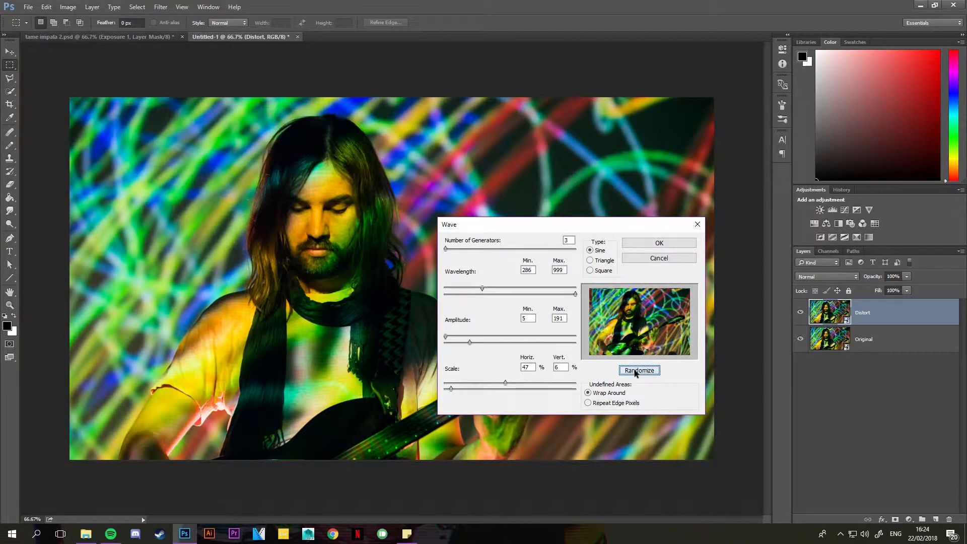
click(635, 372)
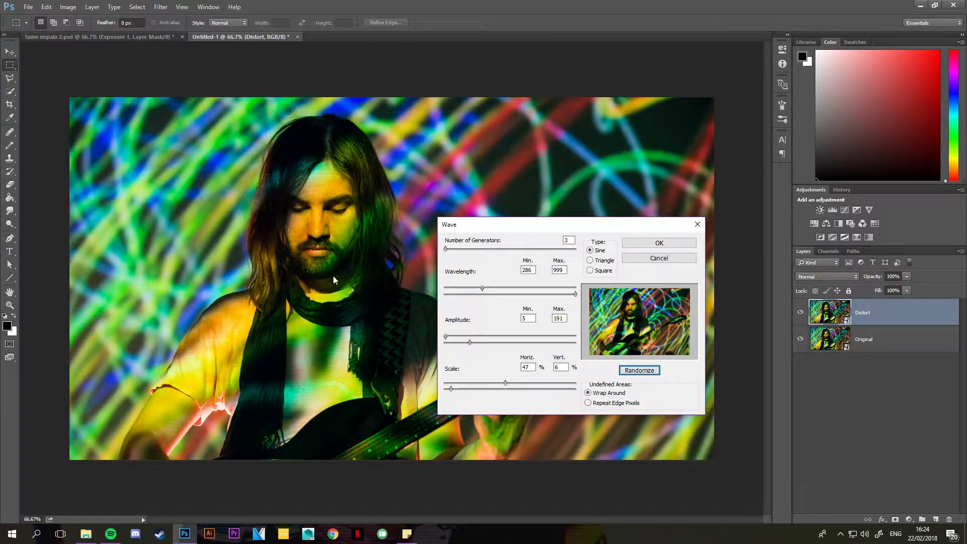
click(644, 370)
click(644, 370)
click(644, 370)
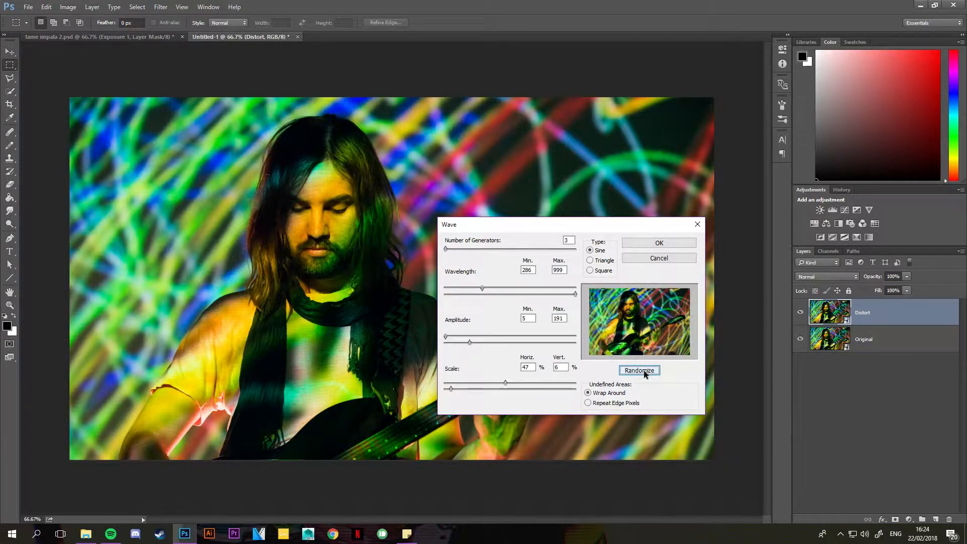
click(644, 370)
click(643, 370)
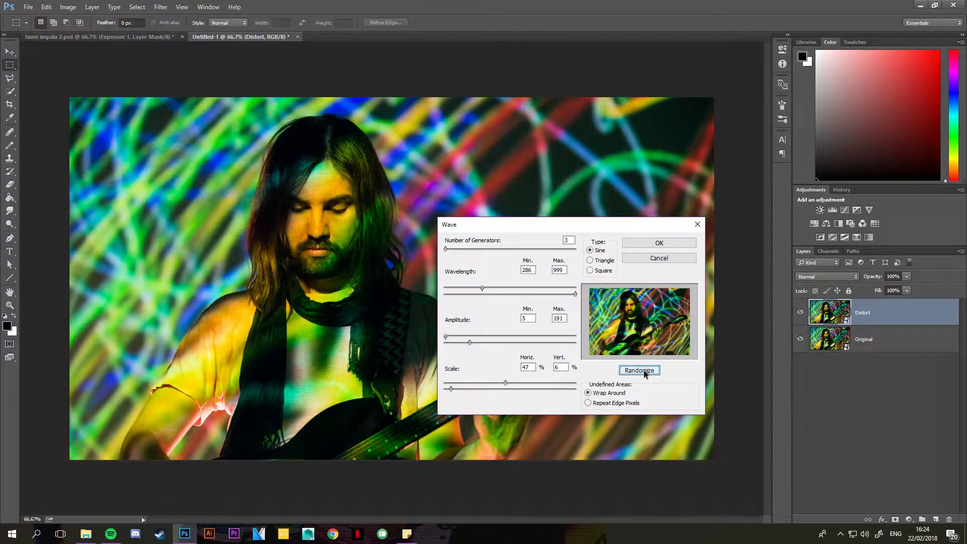
click(647, 247)
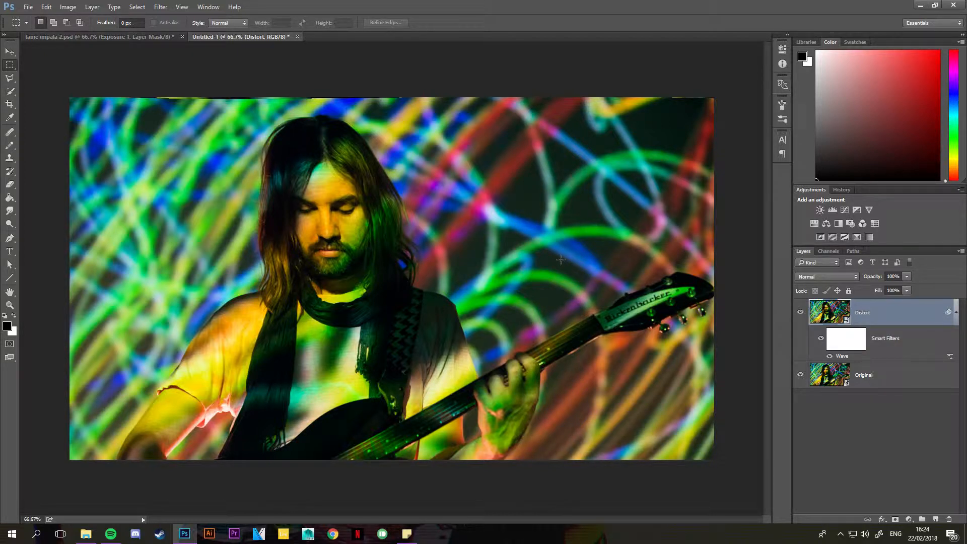
- Rasterize the Distort layer with its Wave smart filter and switch to the tame impala 2.psd document
drag(864, 331, 878, 317)
right_click(878, 312)
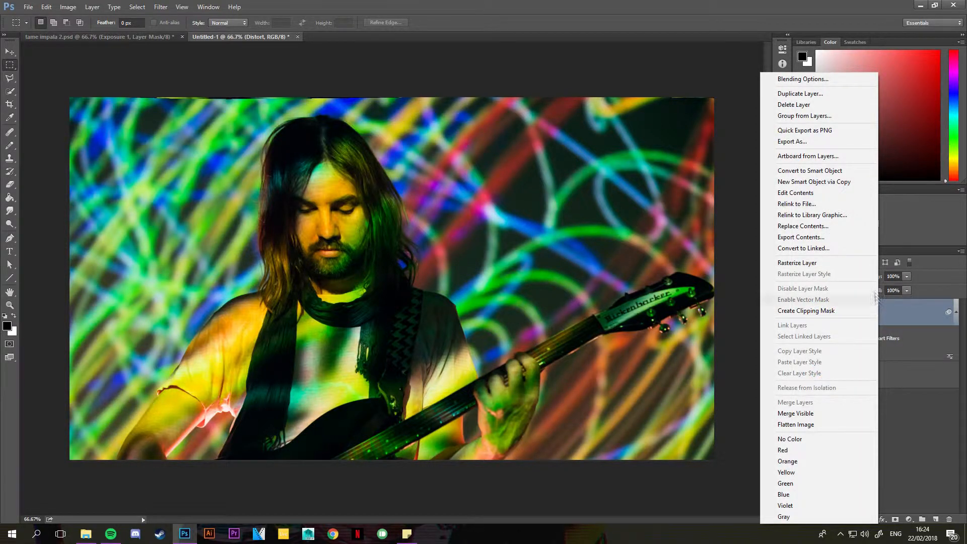
click(852, 263)
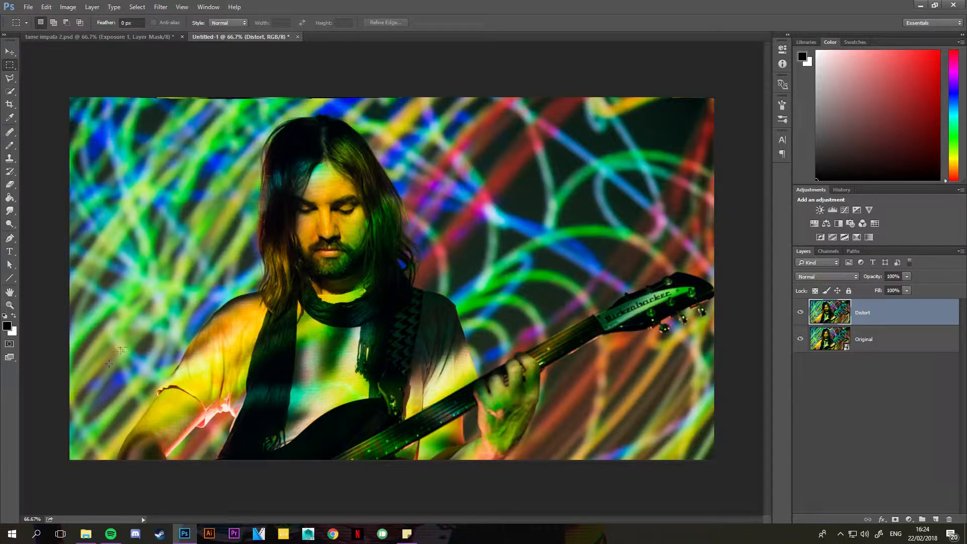
click(128, 38)
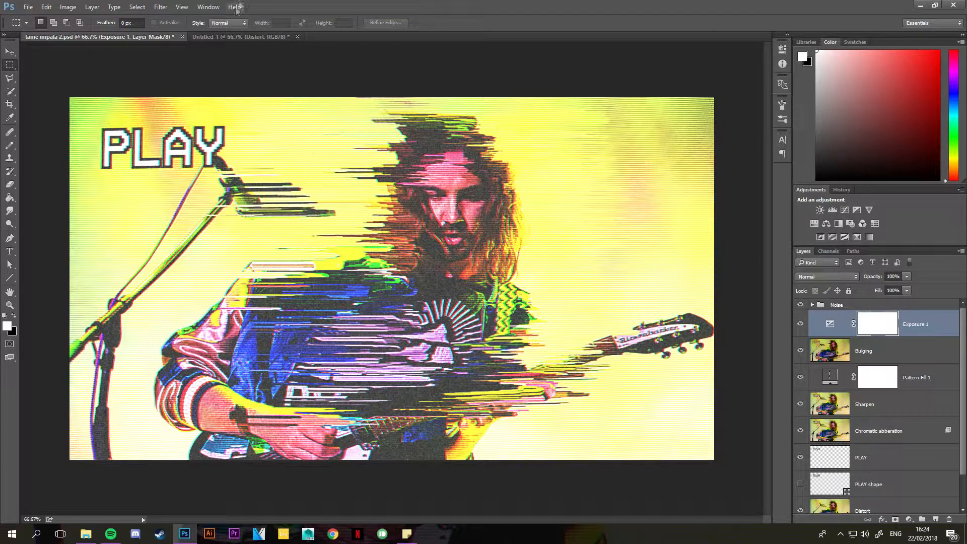
- Return to the Untitled-1 document and ready the Smudge tool at 100% strength for the Distort layer
click(245, 38)
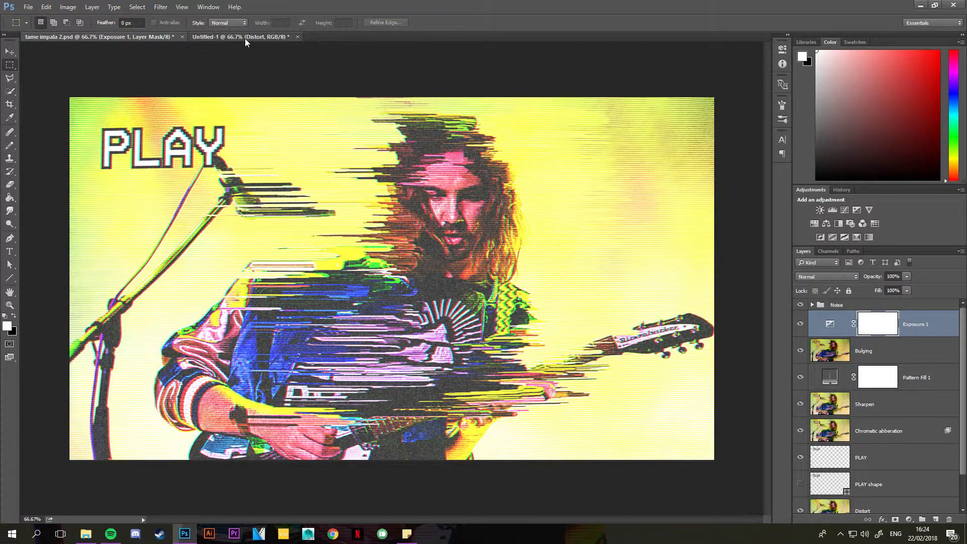
click(10, 210)
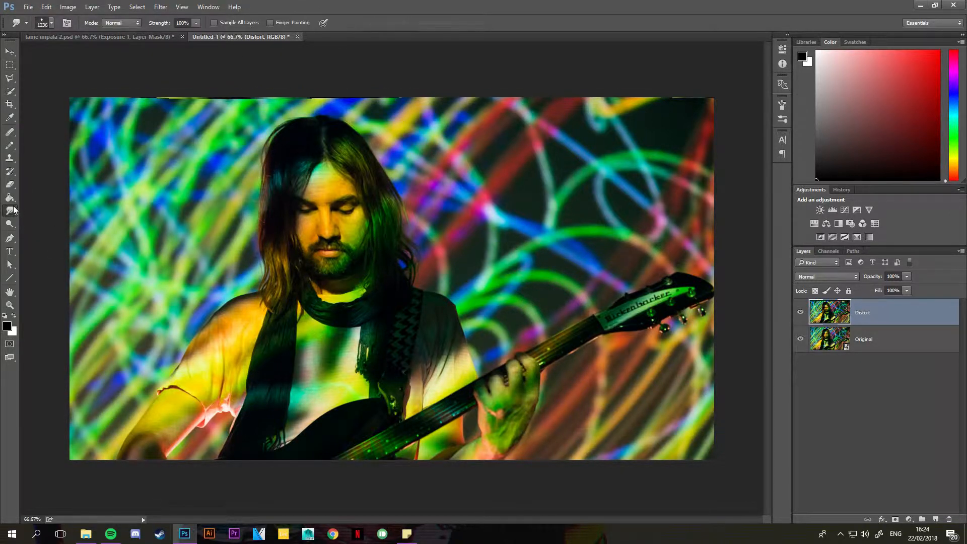
click(196, 23)
click(195, 24)
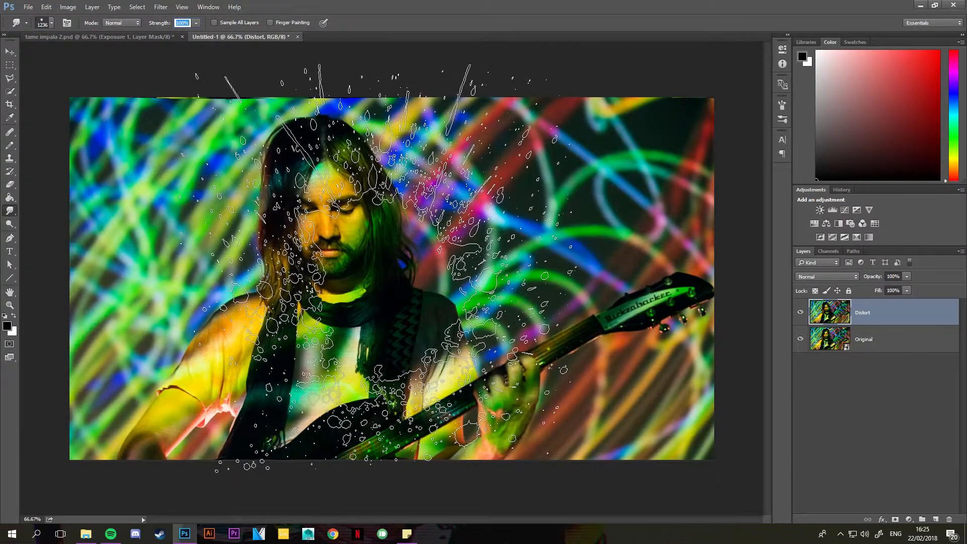
- Choose the 2496 px splatter brush for smudging and reduce its size to about 1215 px
right_click(351, 262)
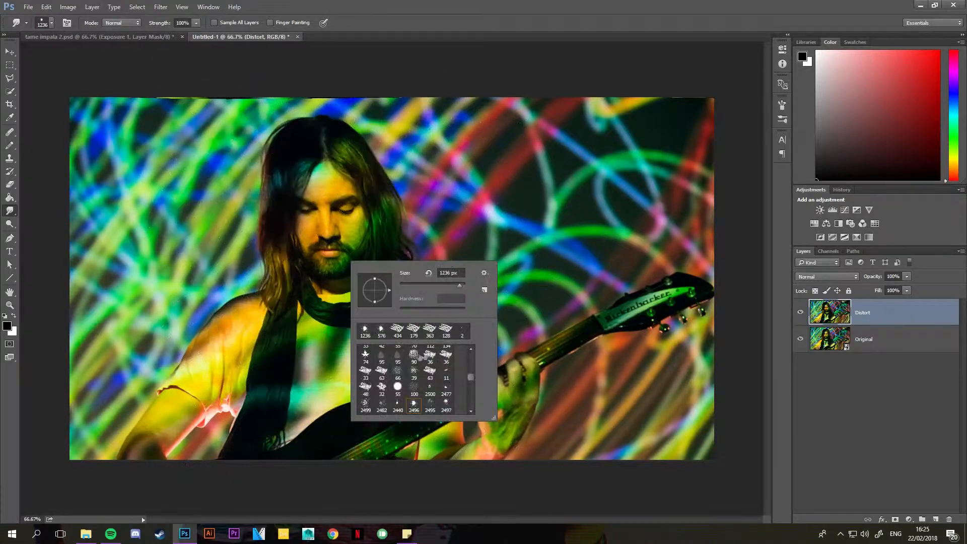
scroll(417, 402, down, 3)
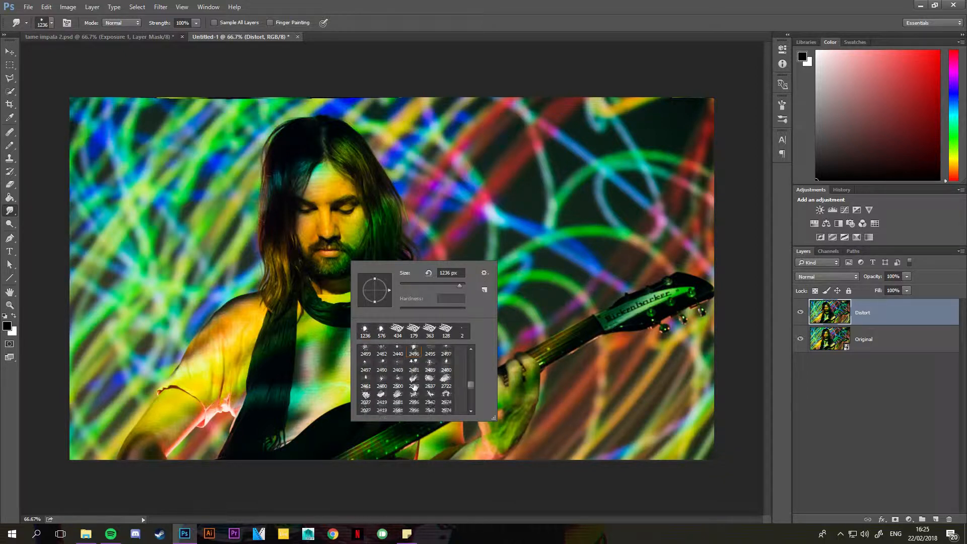
scroll(419, 394, down, 2)
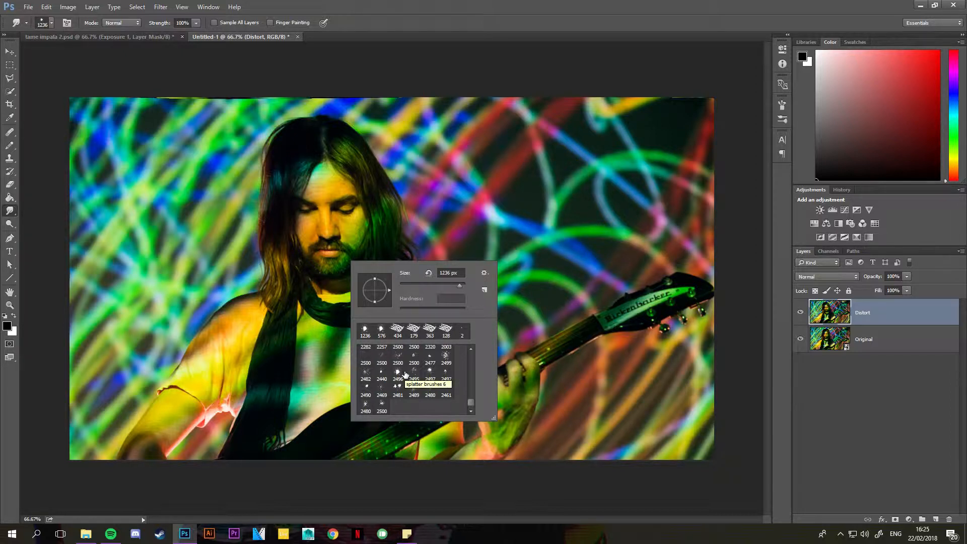
scroll(428, 390, up, 5)
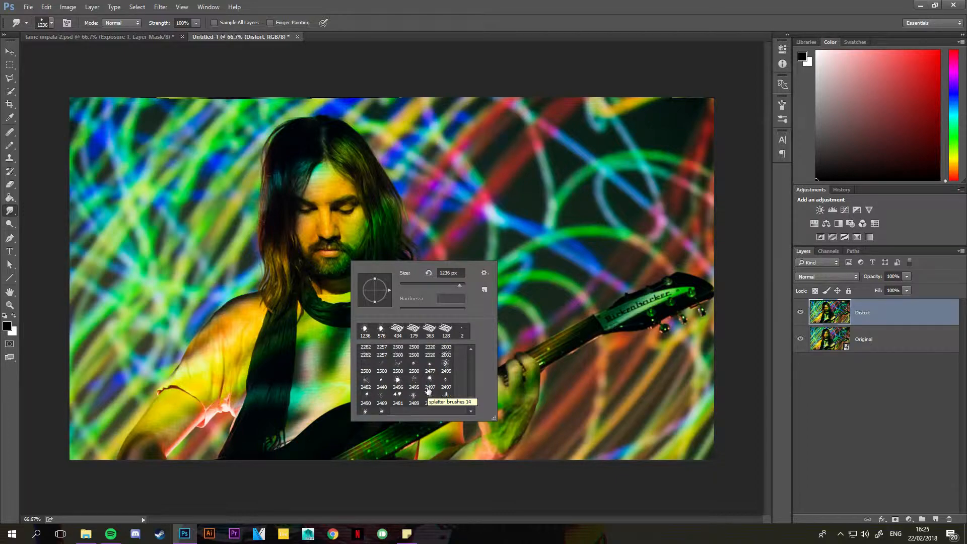
scroll(419, 388, up, 3)
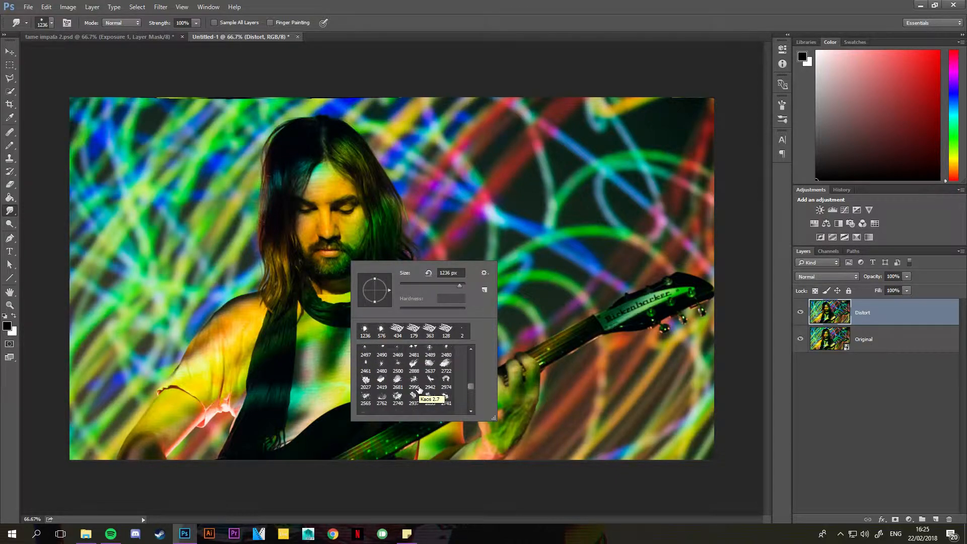
click(414, 375)
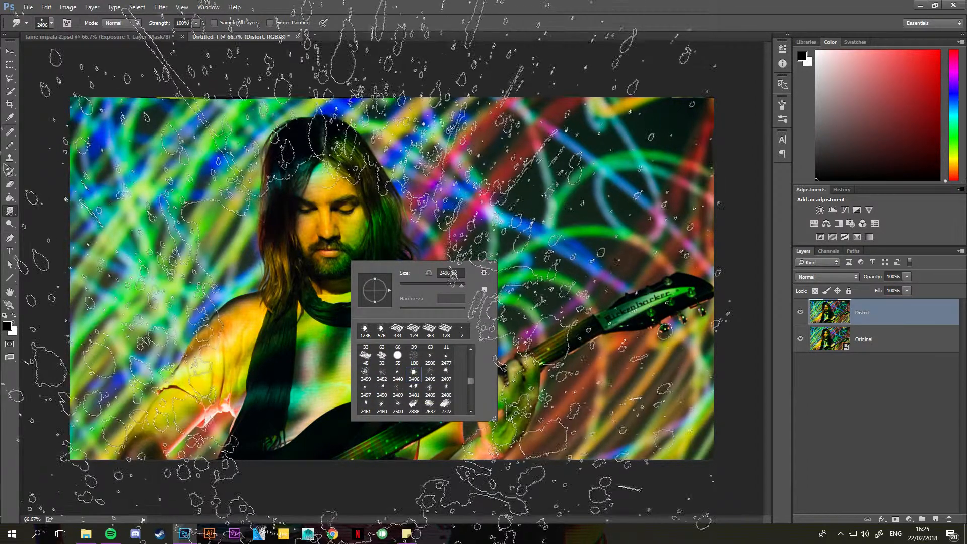
drag(271, 222, 50, 255)
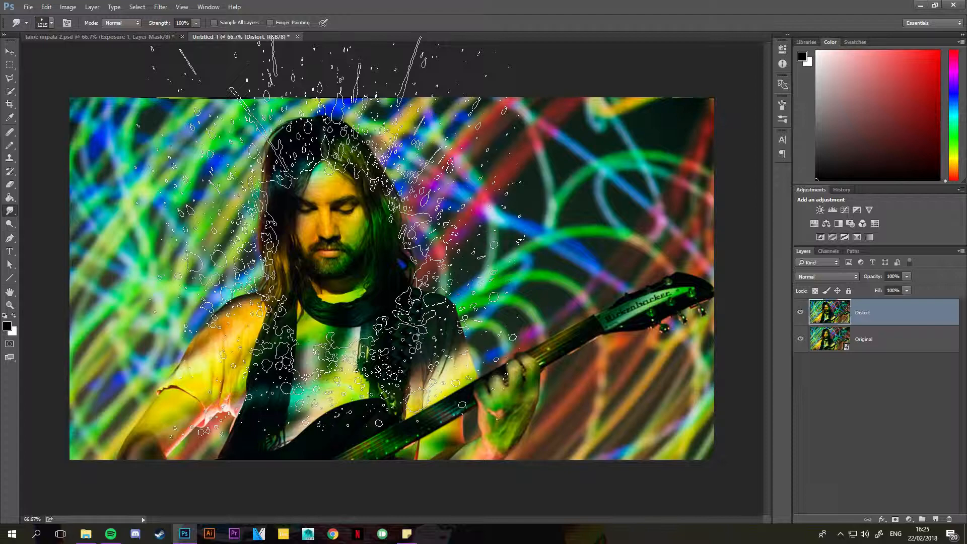
- Try smudging the Distort layer horizontally across the guitarist, and undo the smear
mouse_move(329, 252)
mouse_down()
mouse_move(302, 252)
mouse_move(433, 254)
mouse_move(414, 255)
mouse_up()
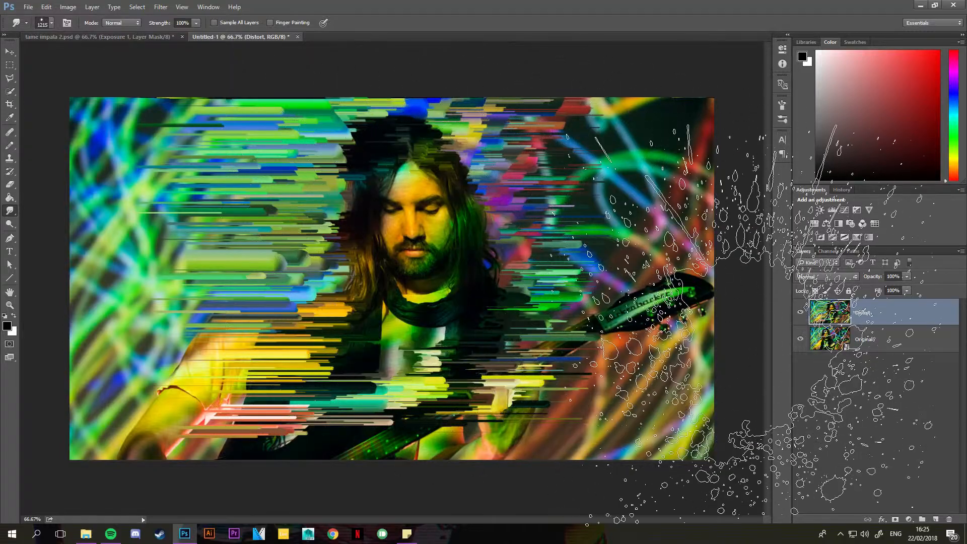
scroll(730, 327, down, 3)
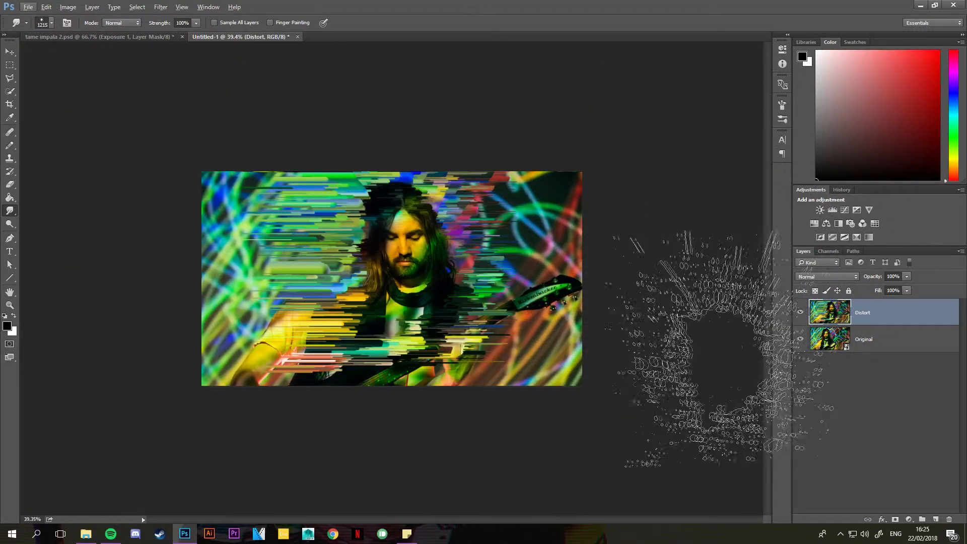
scroll(714, 348, up, 3)
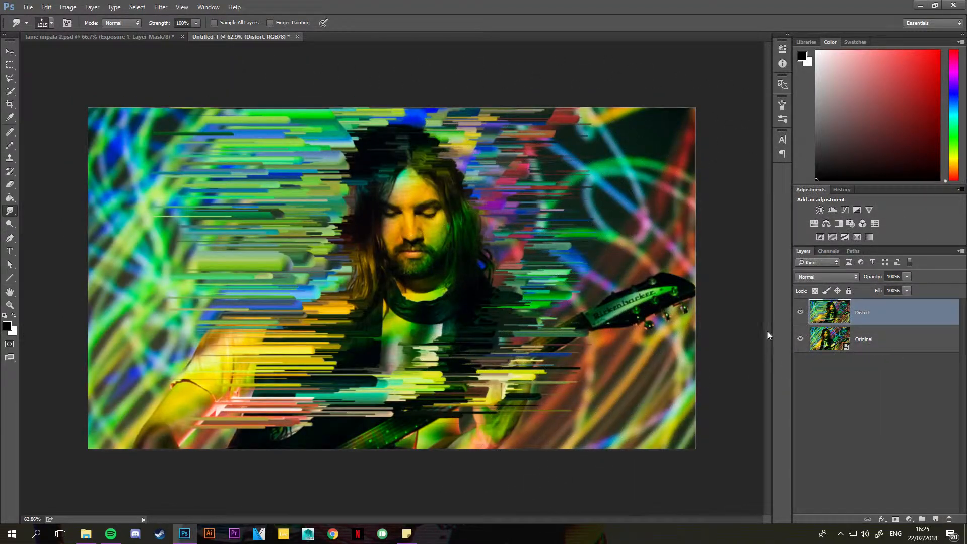
key(ctrl+z)
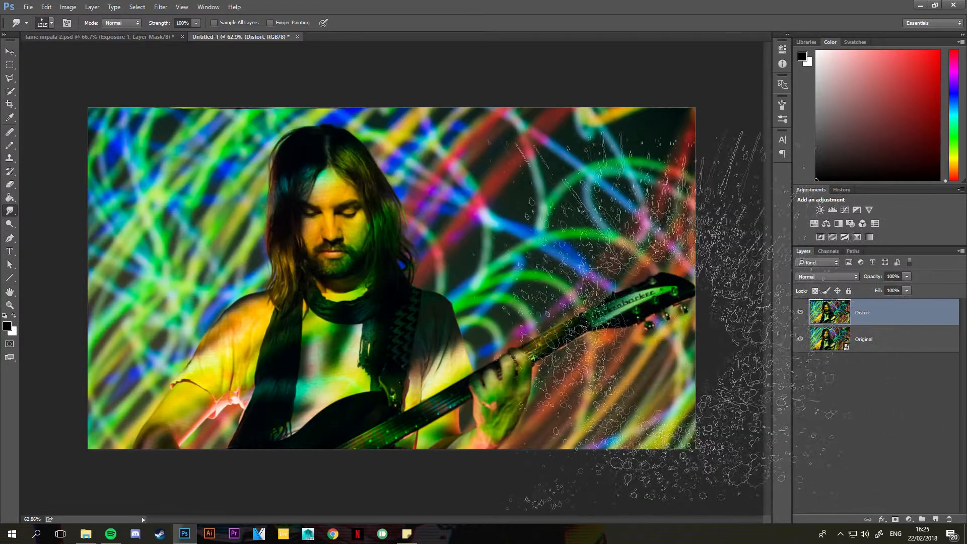
- Pick the 2497 px splatter brush, reduce it to about 1851 px, and smudge the Distort layer horizontally across the guitarist
right_click(340, 258)
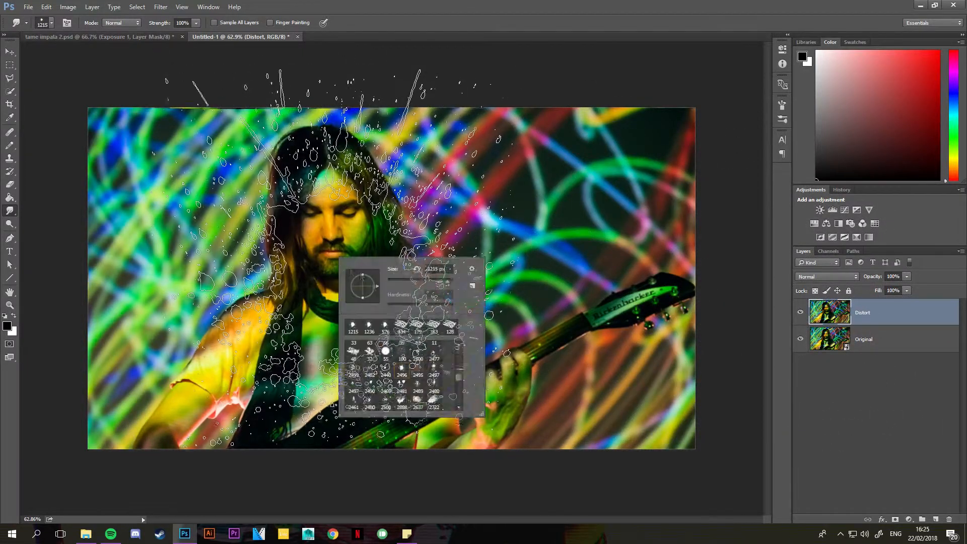
click(434, 369)
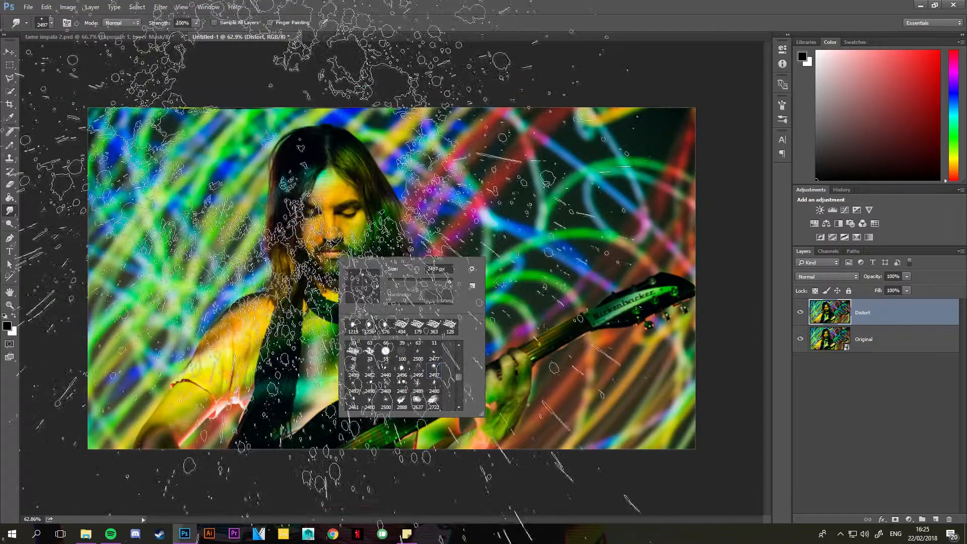
drag(272, 291, 241, 297)
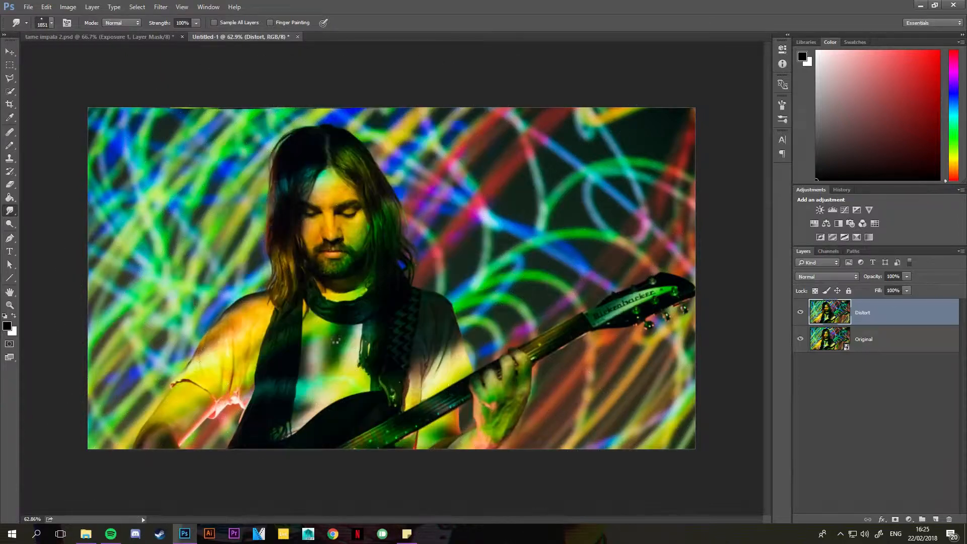
mouse_move(335, 338)
mouse_down()
mouse_move(443, 282)
mouse_move(353, 262)
mouse_move(453, 251)
mouse_move(352, 282)
mouse_move(443, 236)
mouse_move(422, 231)
mouse_move(332, 282)
mouse_up()
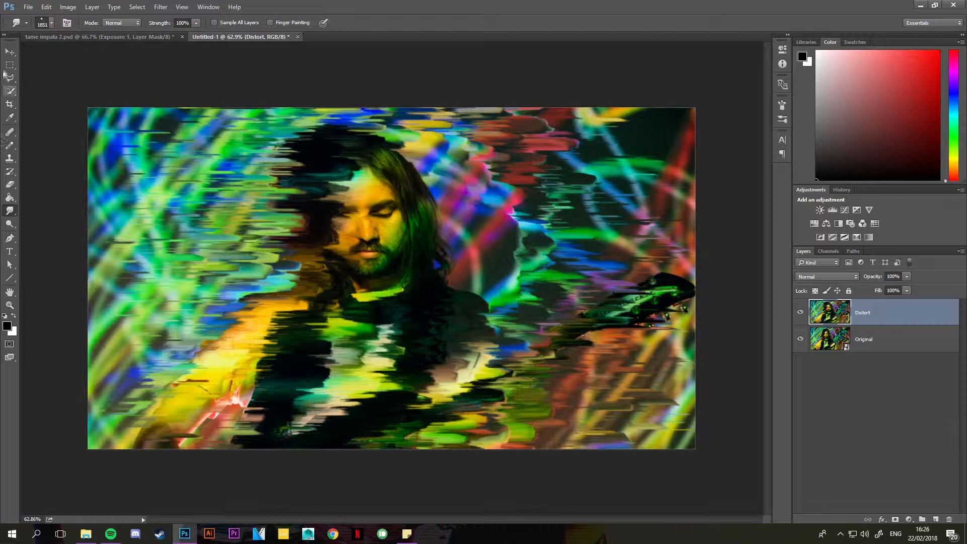
- Check the PLAY layer in tame impala 2.psd and add a new empty layer above Distort in Untitled-1
click(10, 52)
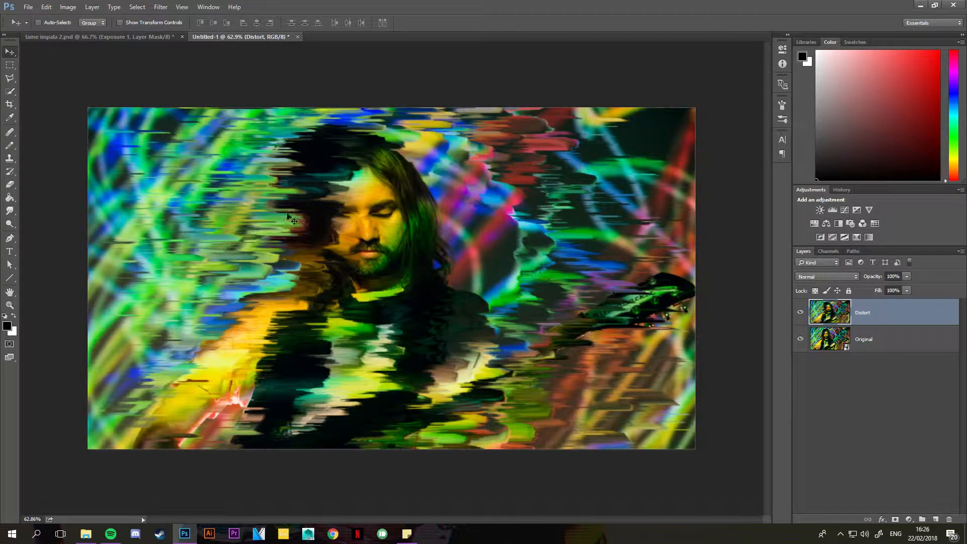
click(45, 35)
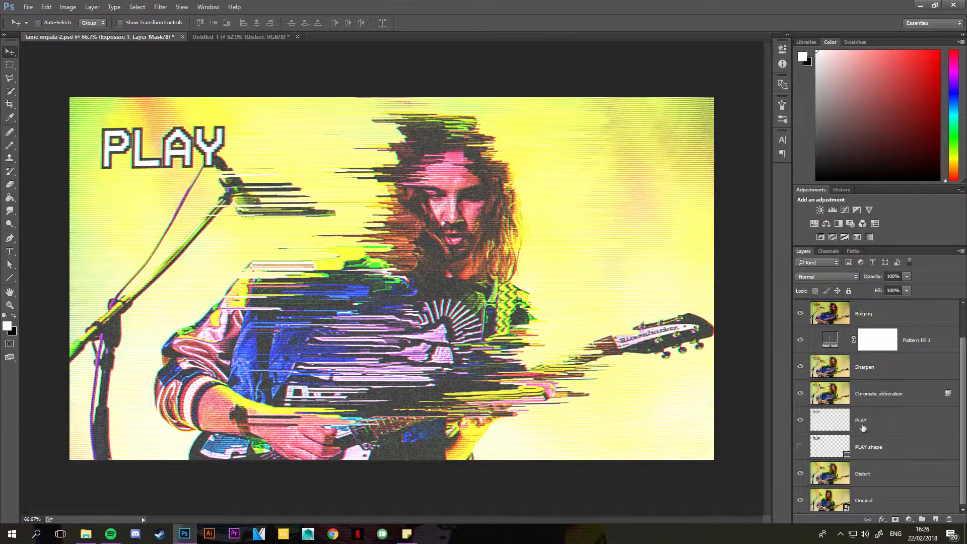
click(240, 38)
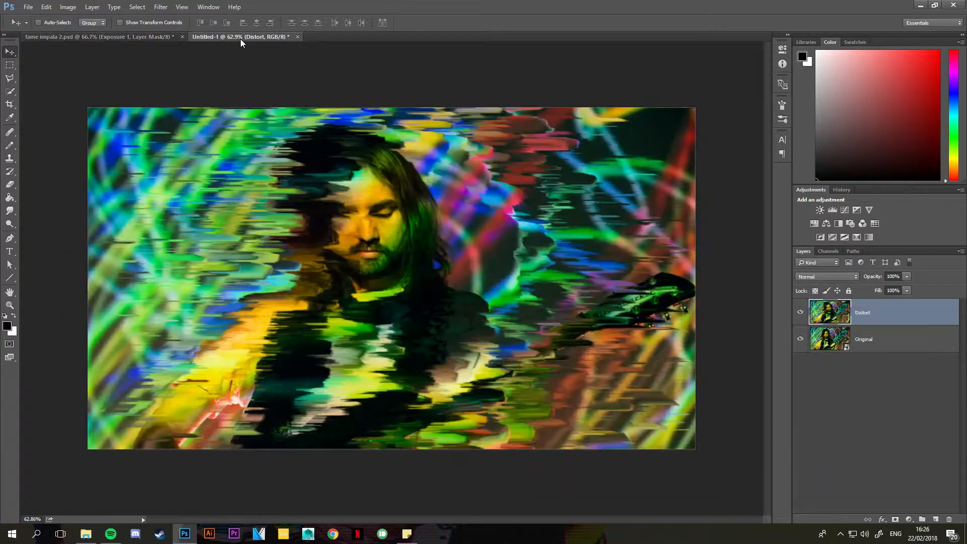
click(141, 37)
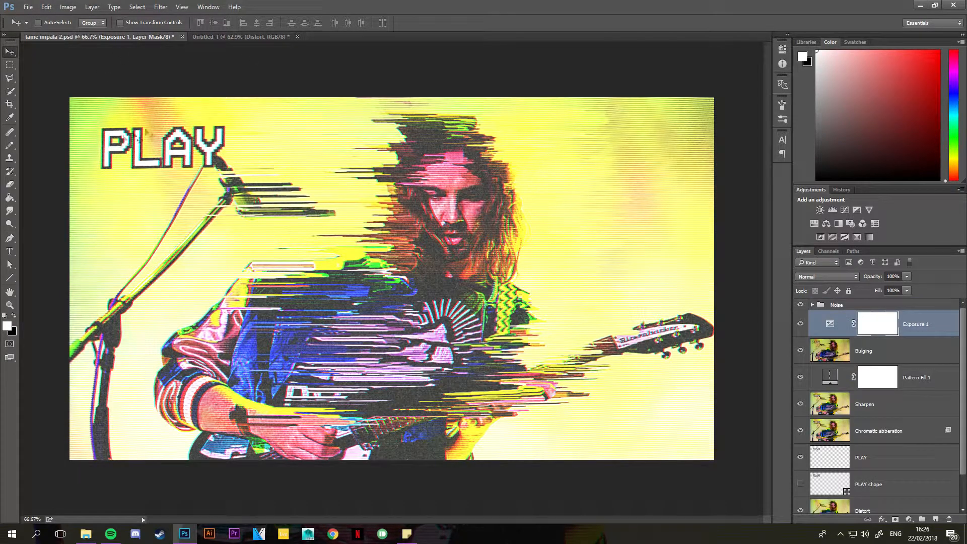
click(243, 39)
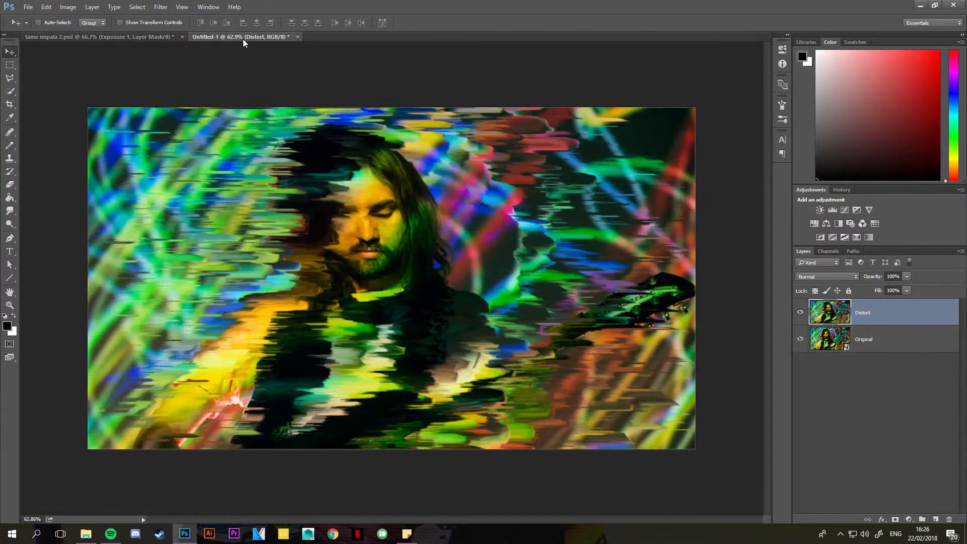
click(936, 518)
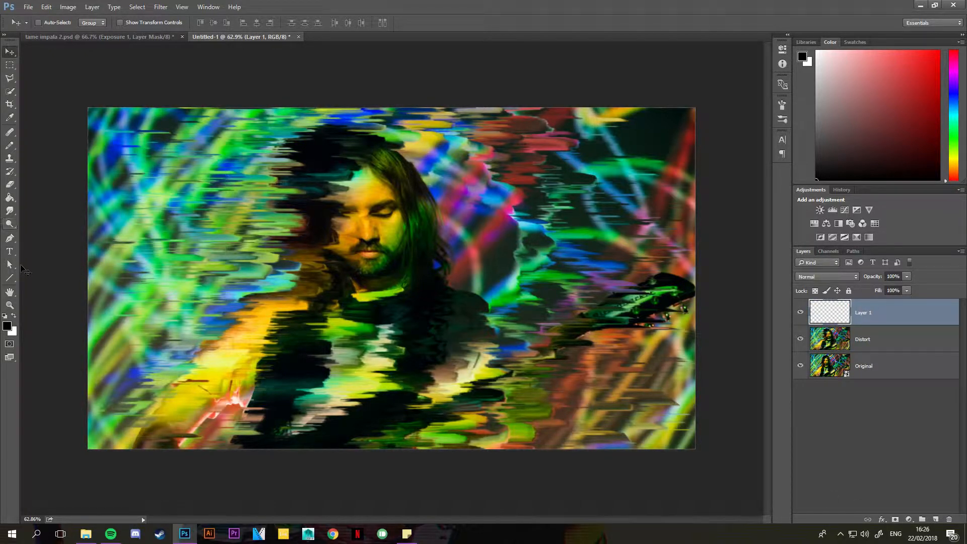
- Write PLAY_ in VCR OSD Mono Regular at 9 pt near the photo's upper-left corner
click(10, 251)
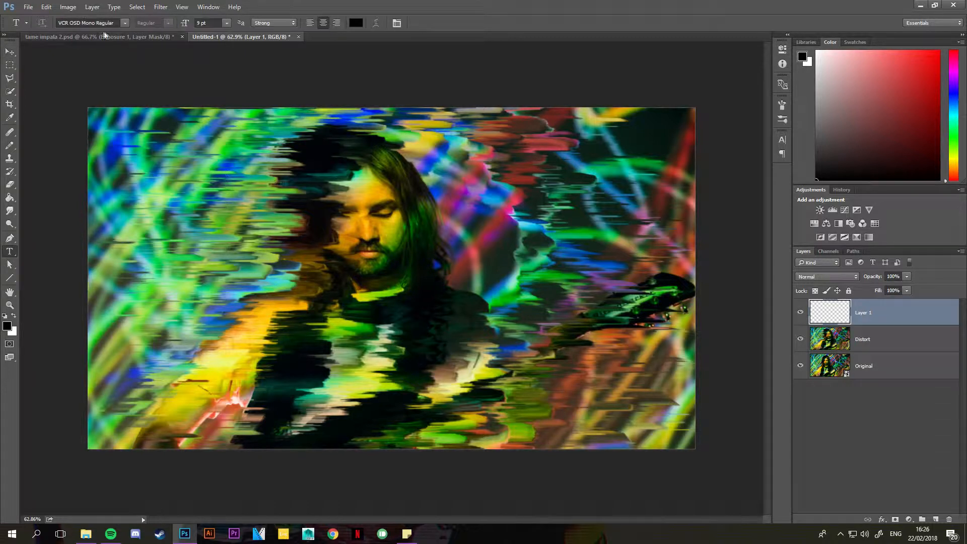
click(60, 23)
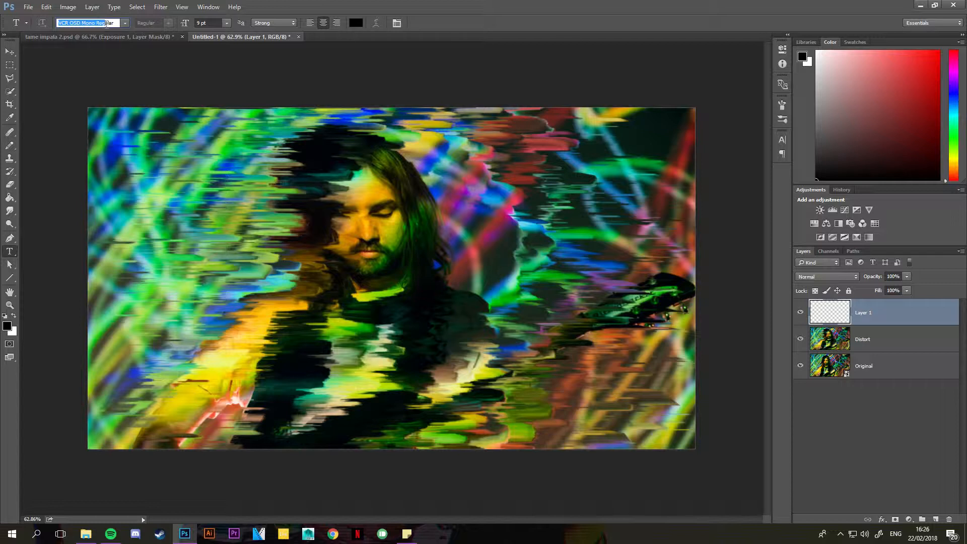
click(133, 168)
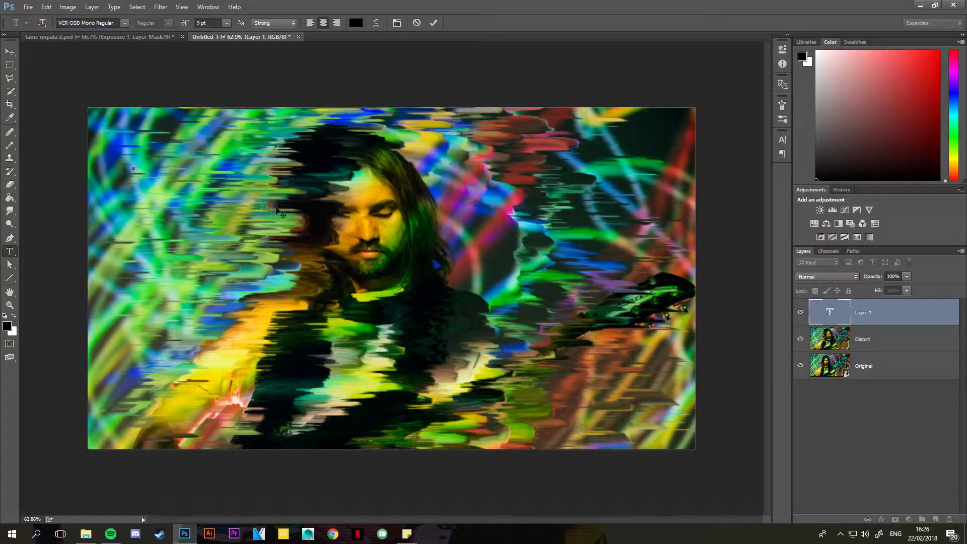
text(PLAY_)
- Set the colour of the whole PLAY_ text to white (ffffff) and check its character settings
key(ctrl+a)
click(356, 23)
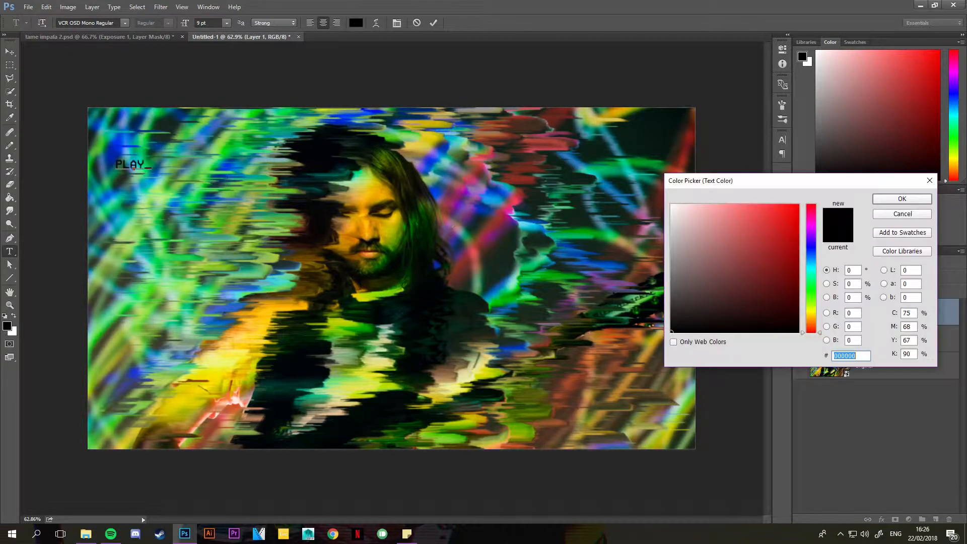
text(ffffff)
click(889, 200)
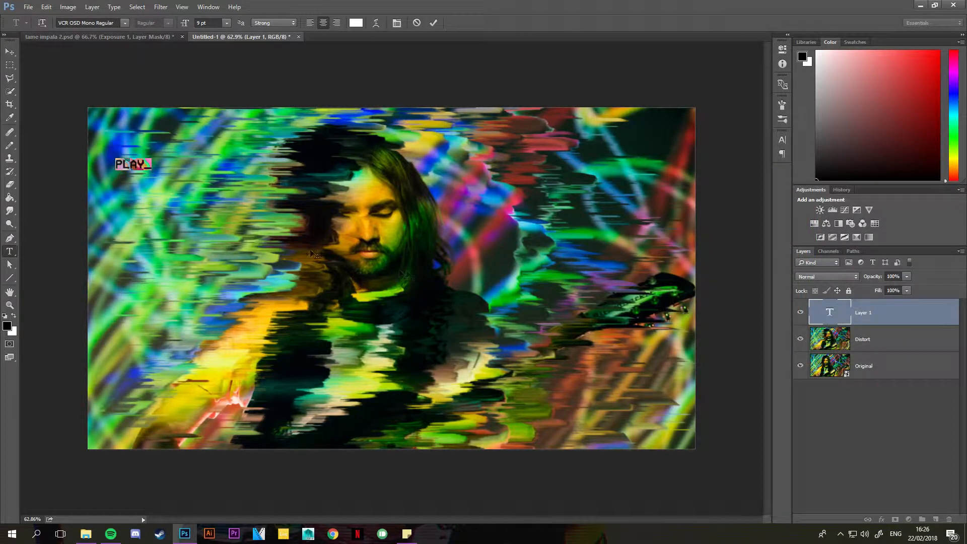
click(782, 140)
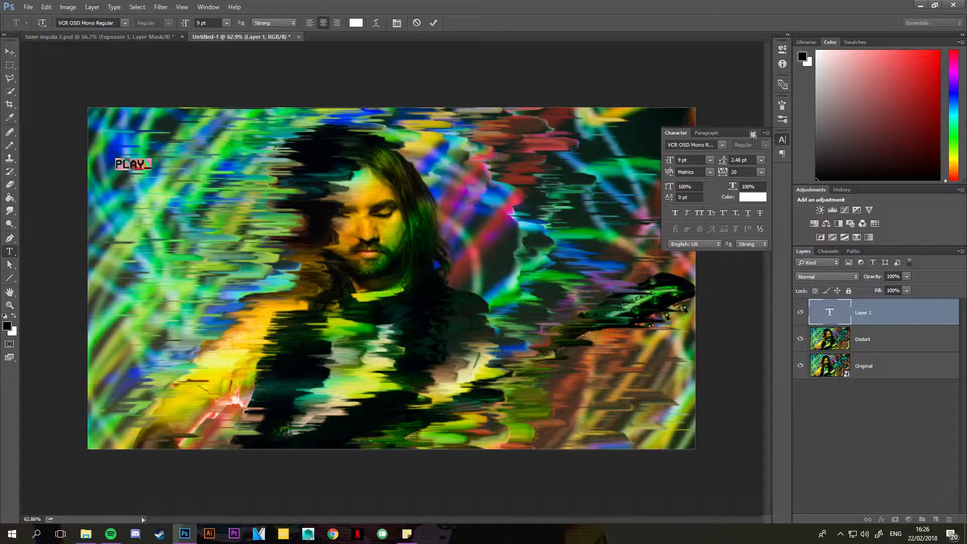
click(781, 139)
- Enlarge the PLAY_ text several times over with Free Transform, keeping it in the photo's upper-left corner
click(9, 51)
key(ctrl)
key(ctrl+t)
drag(155, 151, 240, 159)
key(Return)
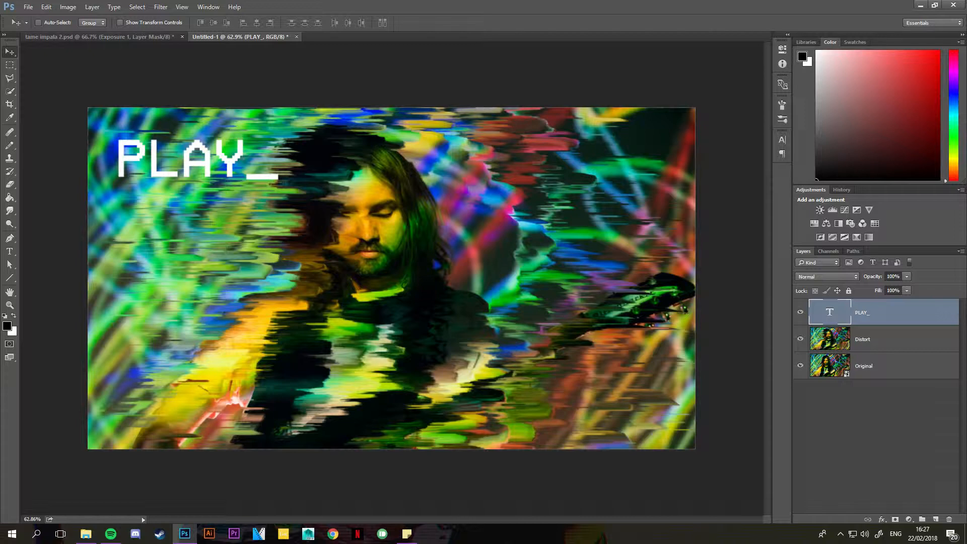
double_click(948, 313)
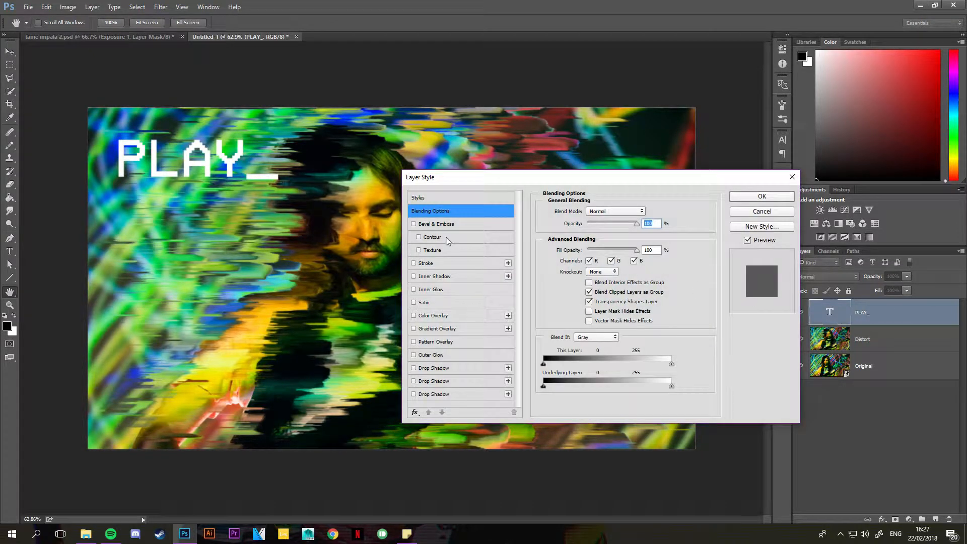
click(443, 264)
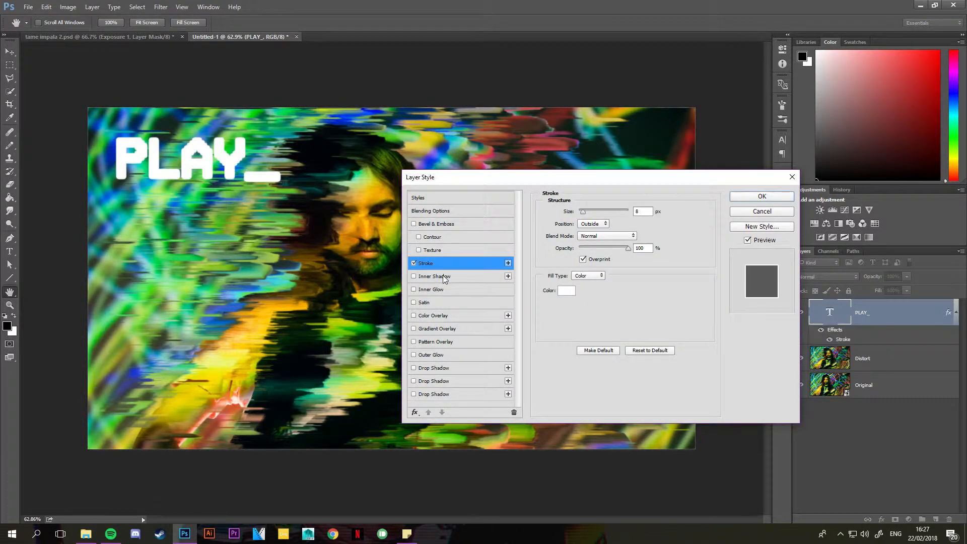
click(566, 291)
text(000000)
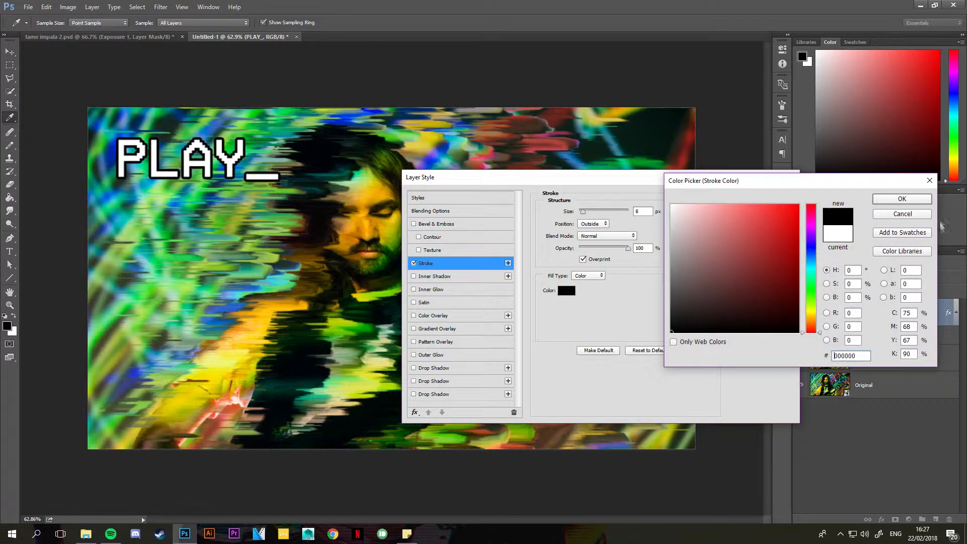
key(Return)
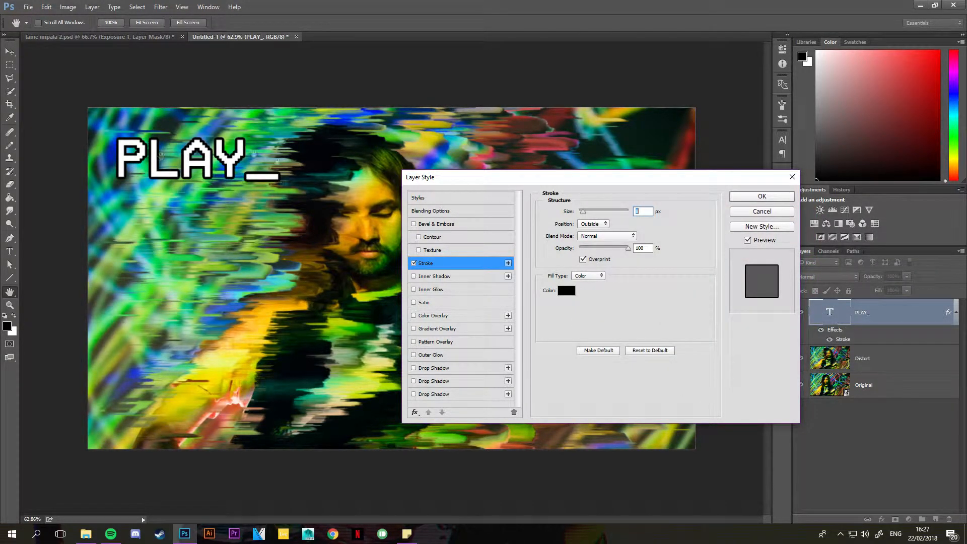
click(744, 212)
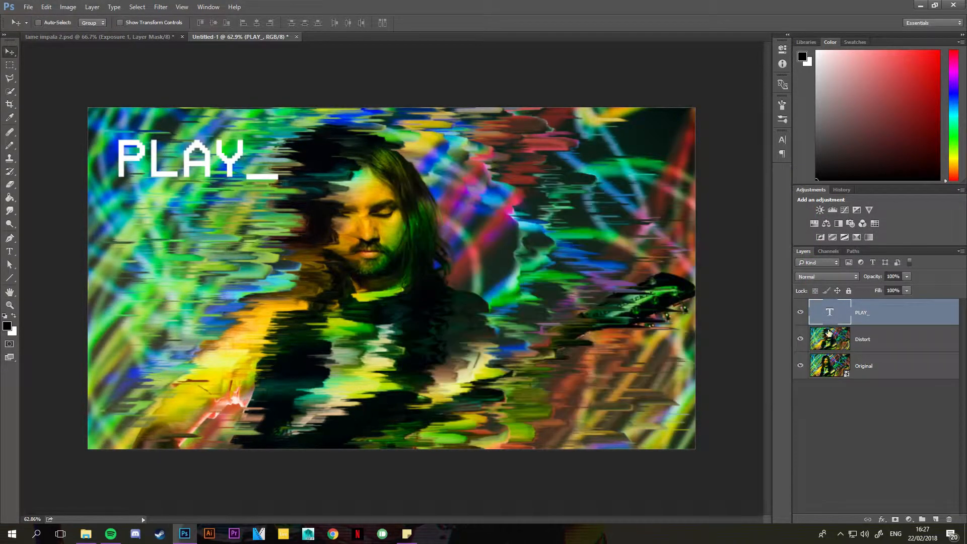
- Convert the PLAY_ text layer to a shape and select the paths of all its characters with the Direct Selection Tool
right_click(880, 314)
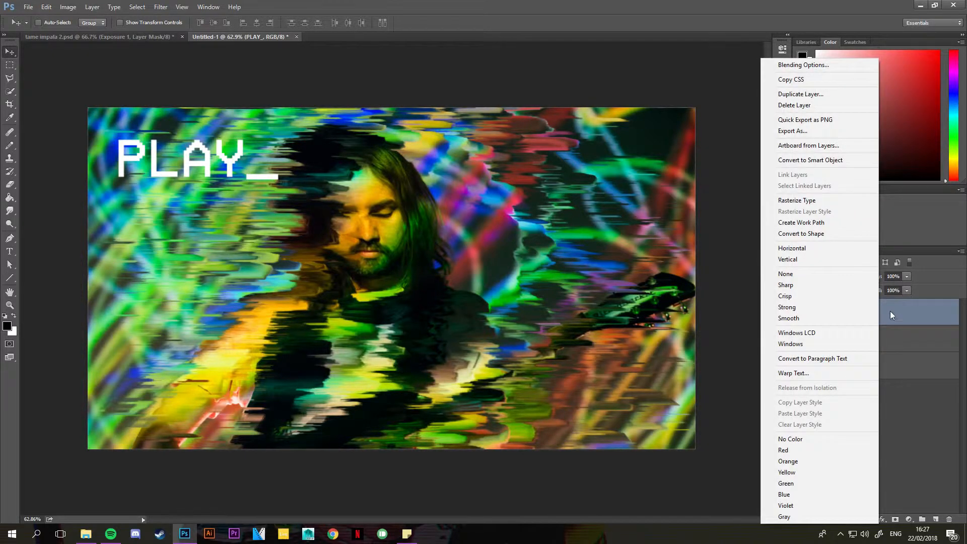
click(835, 239)
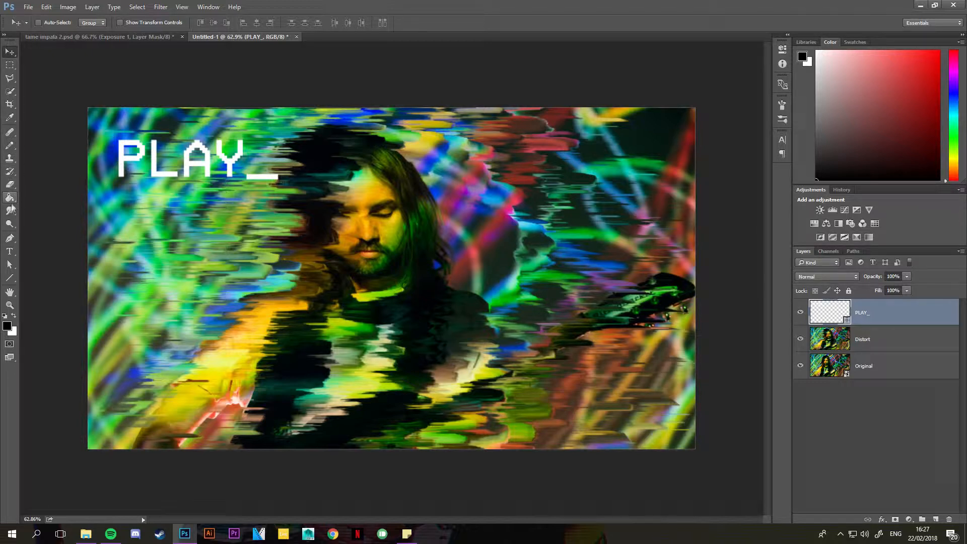
click(9, 265)
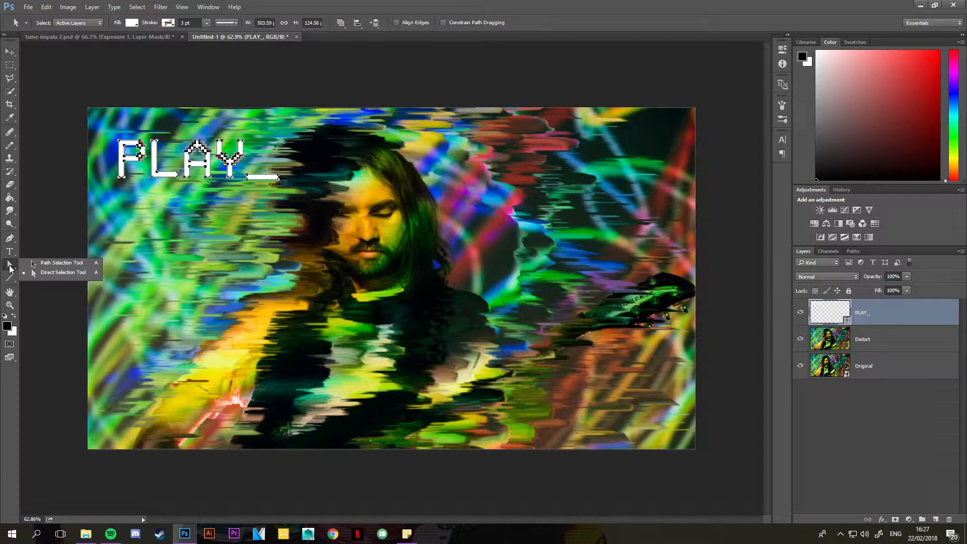
click(9, 268)
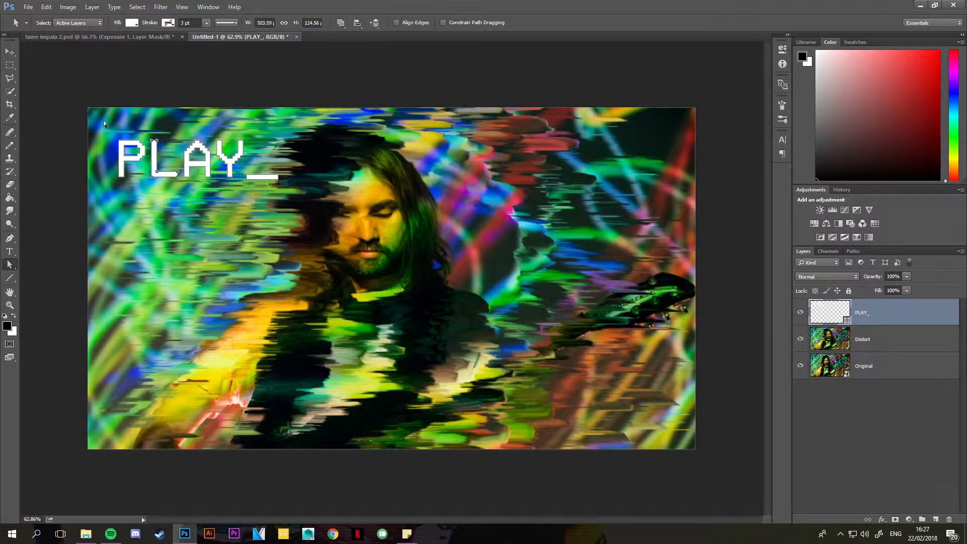
key(ctrl+a)
key(ctrl+d)
click(885, 338)
click(881, 320)
click(141, 157)
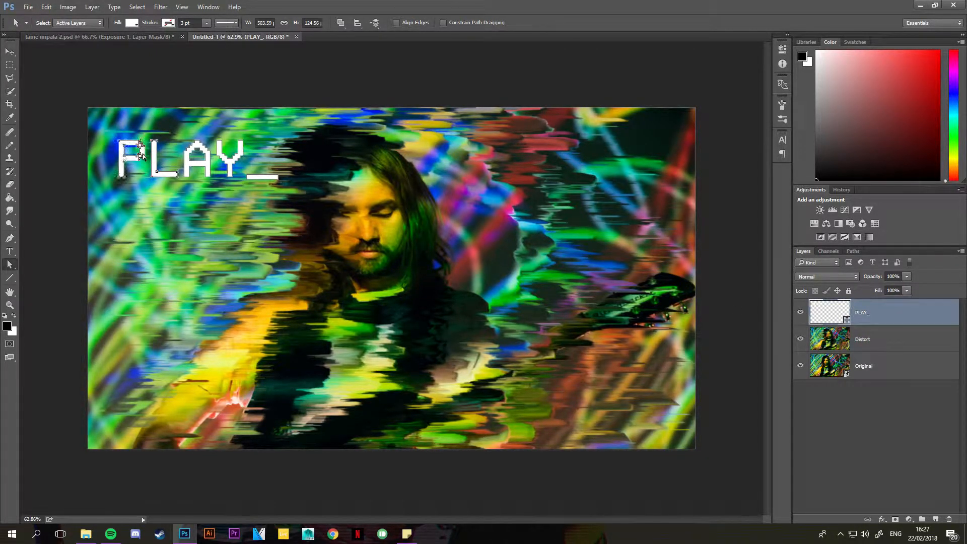
shift+click(186, 161)
shift+click(226, 167)
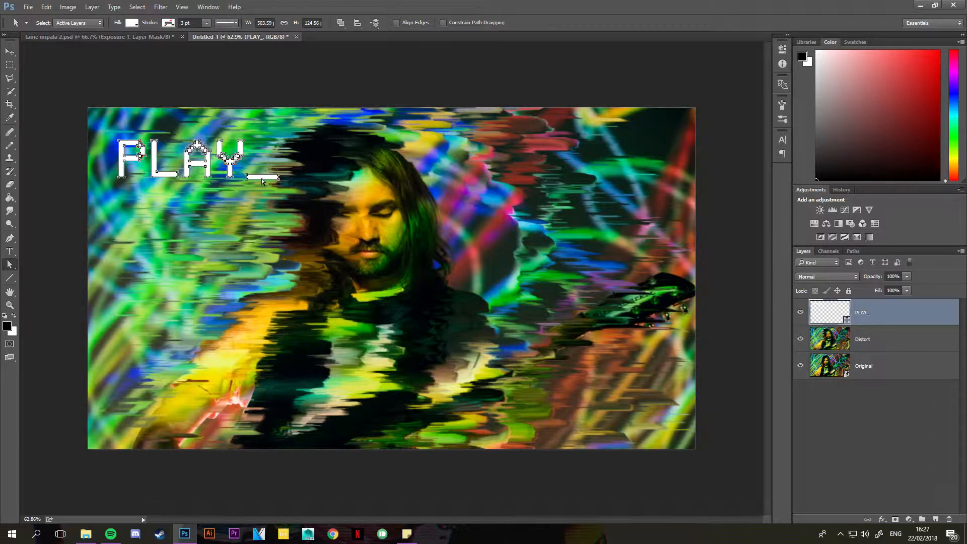
- Give the selected PLAY_ shapes a solid black stroke aligned to the outside
click(167, 25)
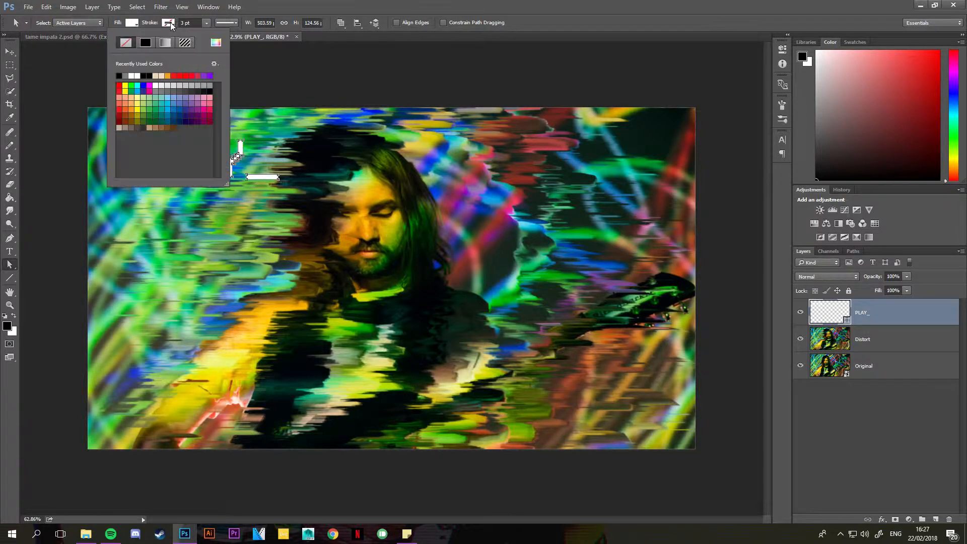
click(139, 44)
click(237, 24)
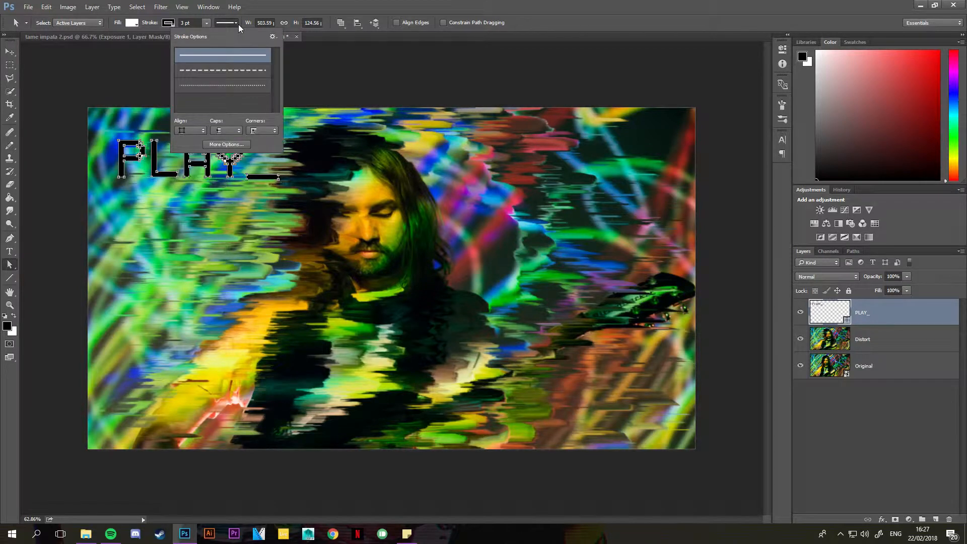
click(195, 130)
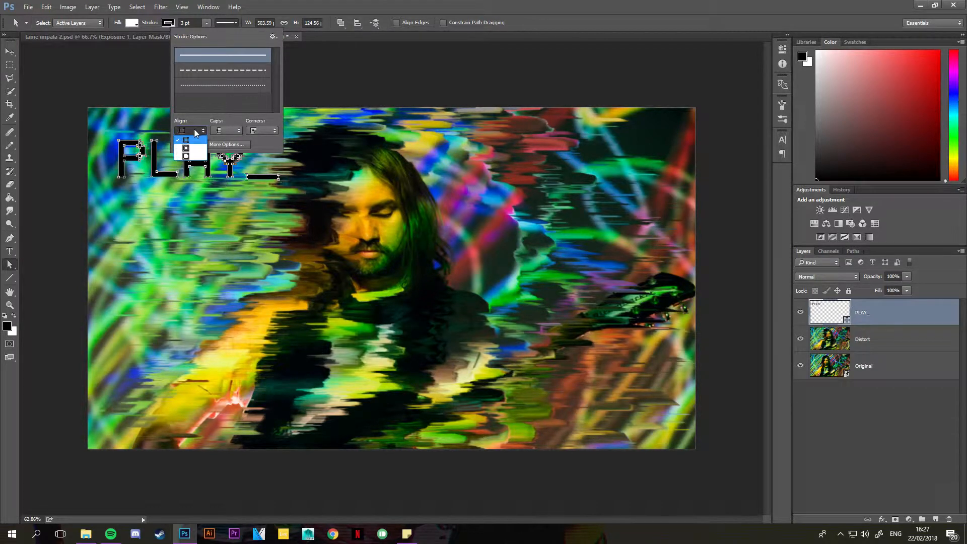
click(195, 156)
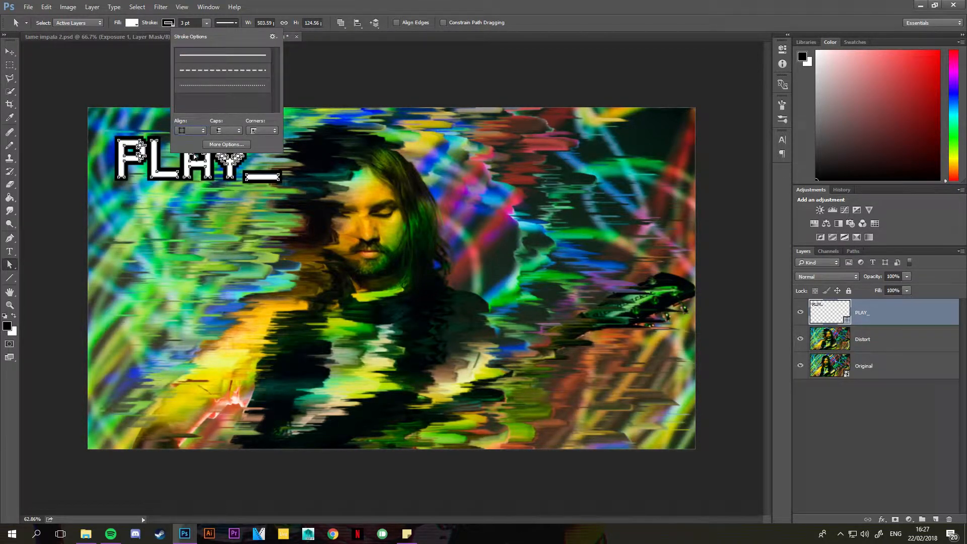
- Set the stroke width of the PLAY_ shapes to 1.2 pt and inspect the outline up close
click(207, 23)
click(171, 24)
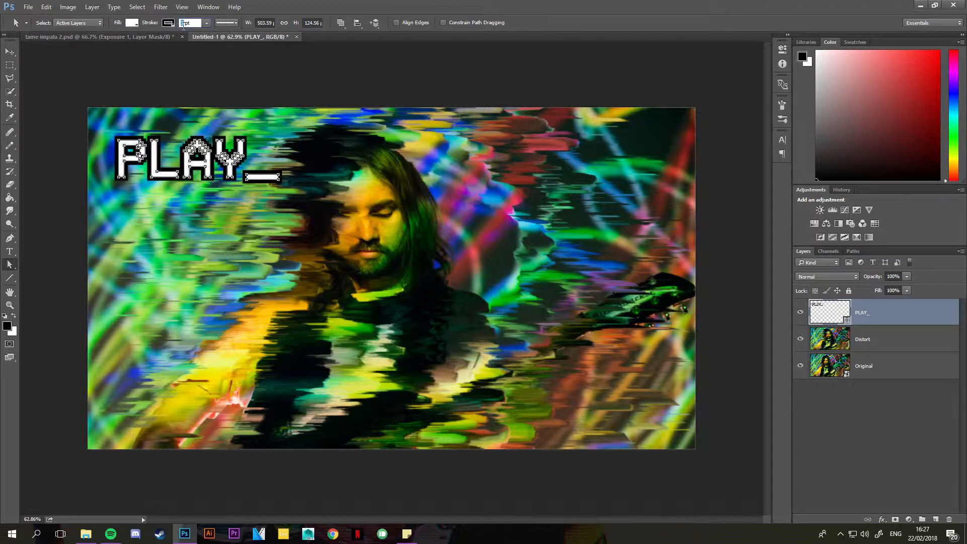
text(12)
key(Return)
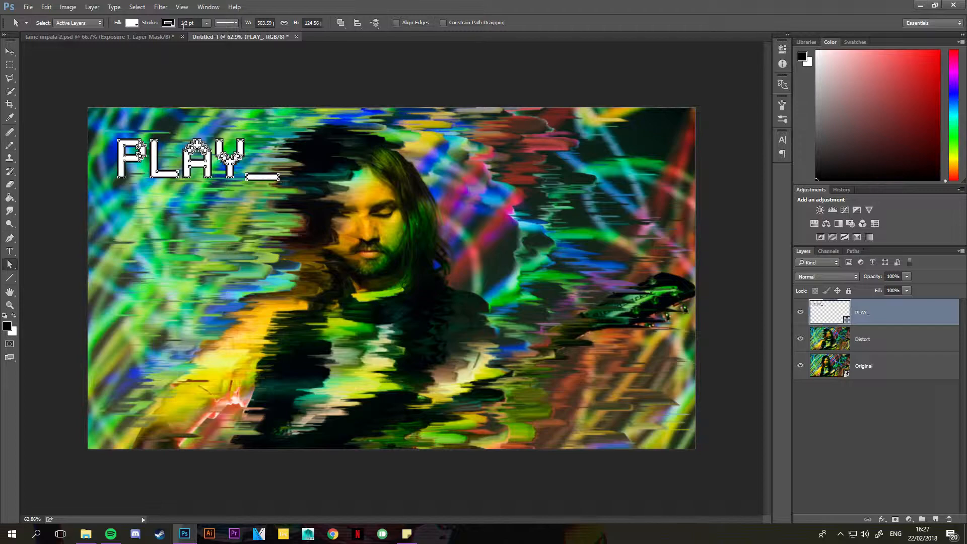
scroll(214, 160, up, 8)
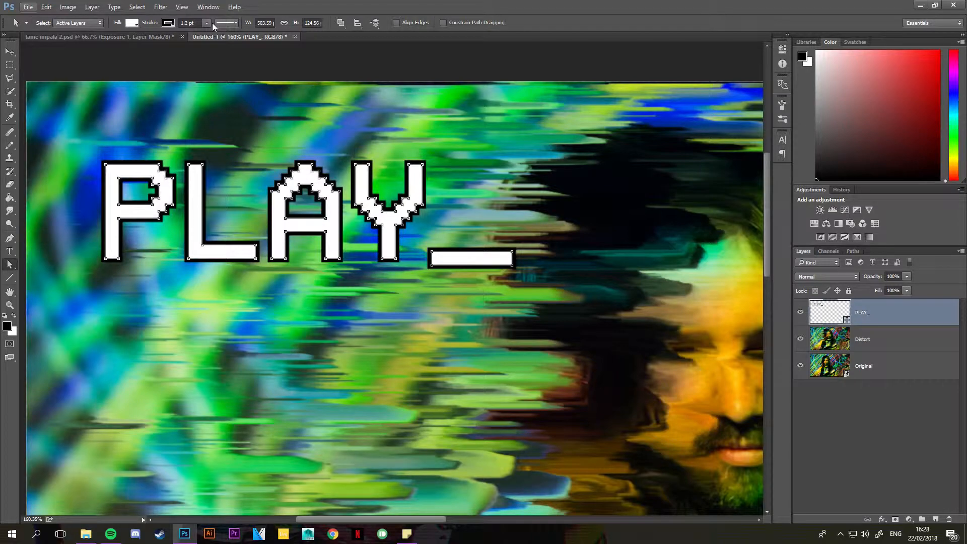
click(10, 52)
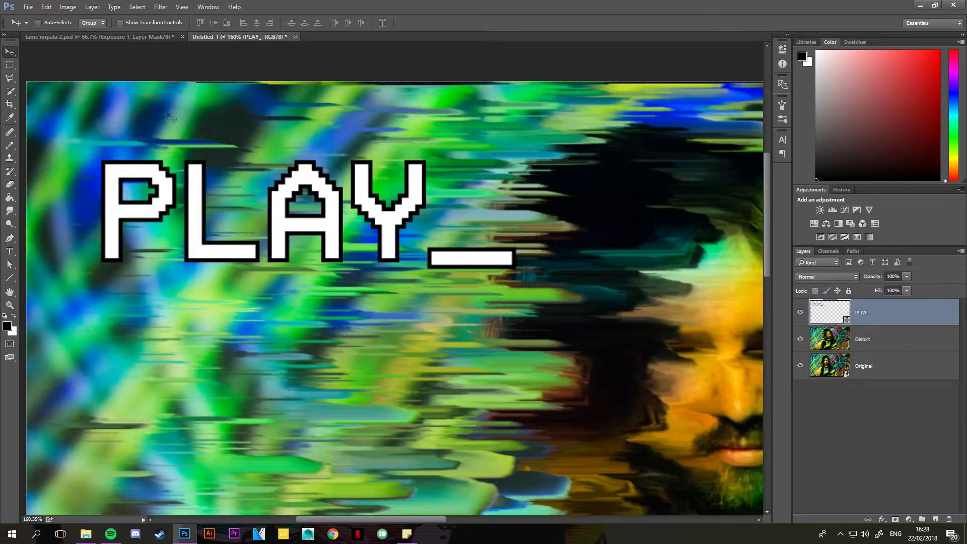
scroll(243, 144, down, 6)
scroll(243, 144, up, 2)
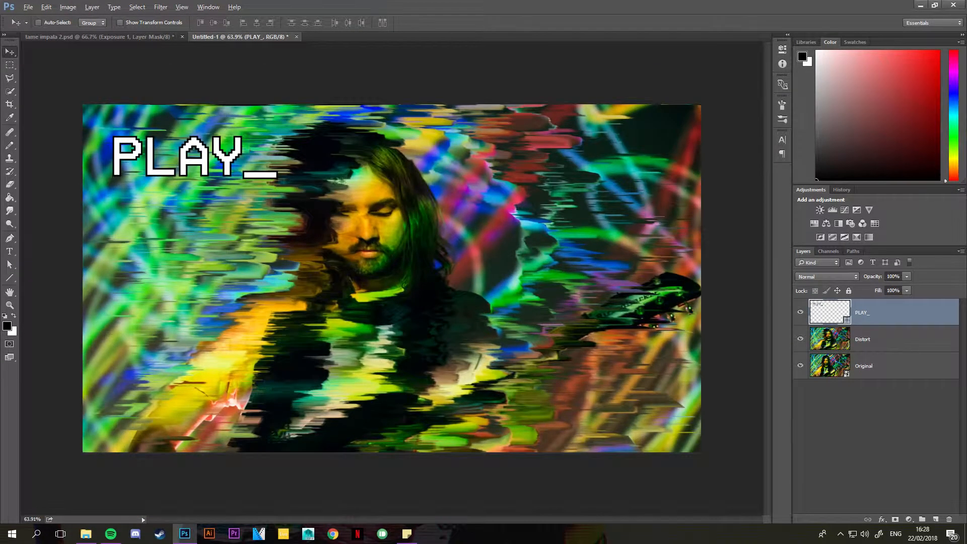
scroll(484, 246, up, 1)
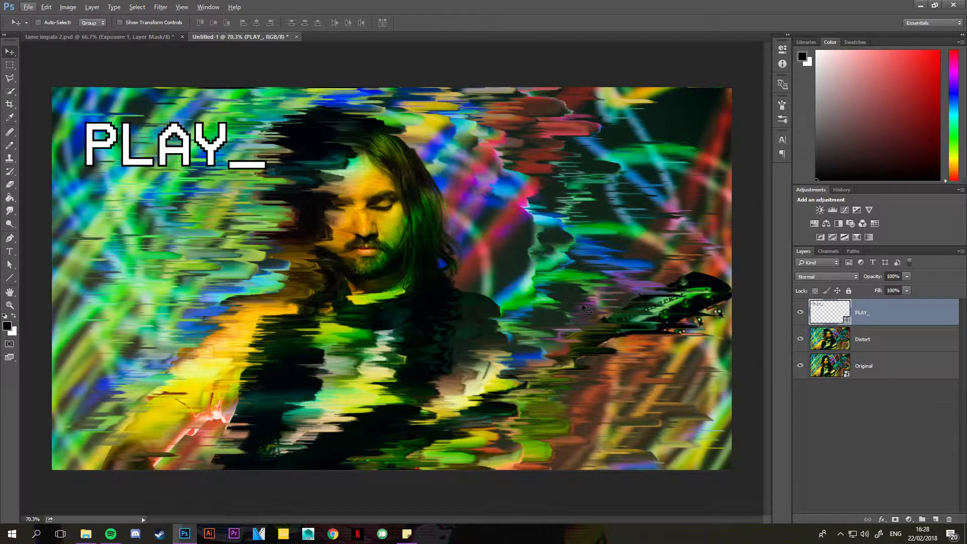
key(ctrl+j)
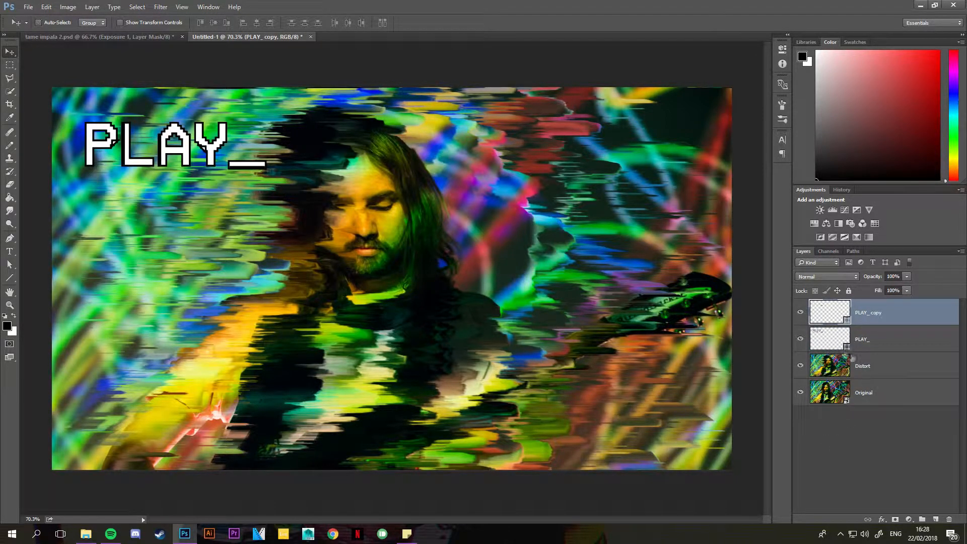
click(800, 338)
click(800, 339)
key(Delete)
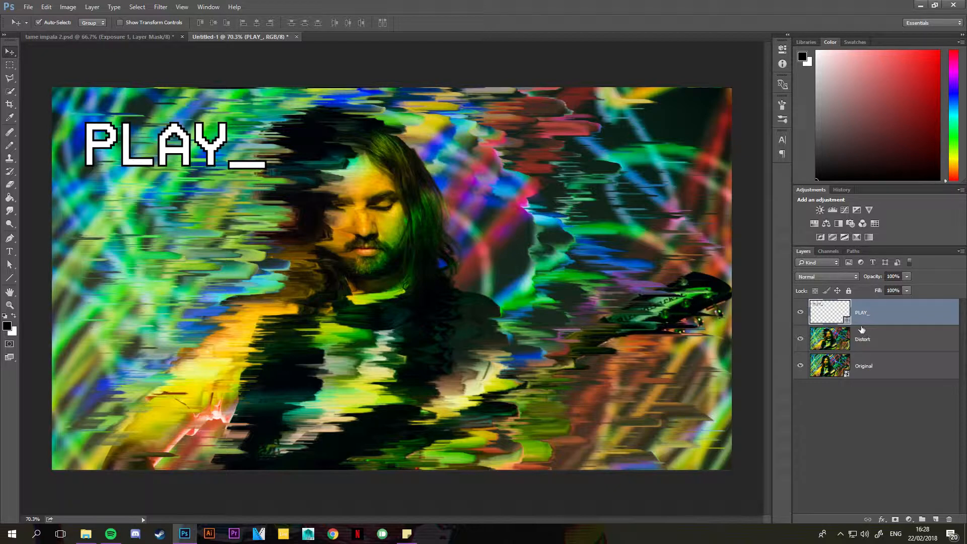
key(ctrl+j)
key(ctrl+z)
key(ctrl+j)
key(ctrl+z)
- Rasterize the PLAY_ shape layer and soften its edges with a slight Gaussian Blur
right_click(876, 320)
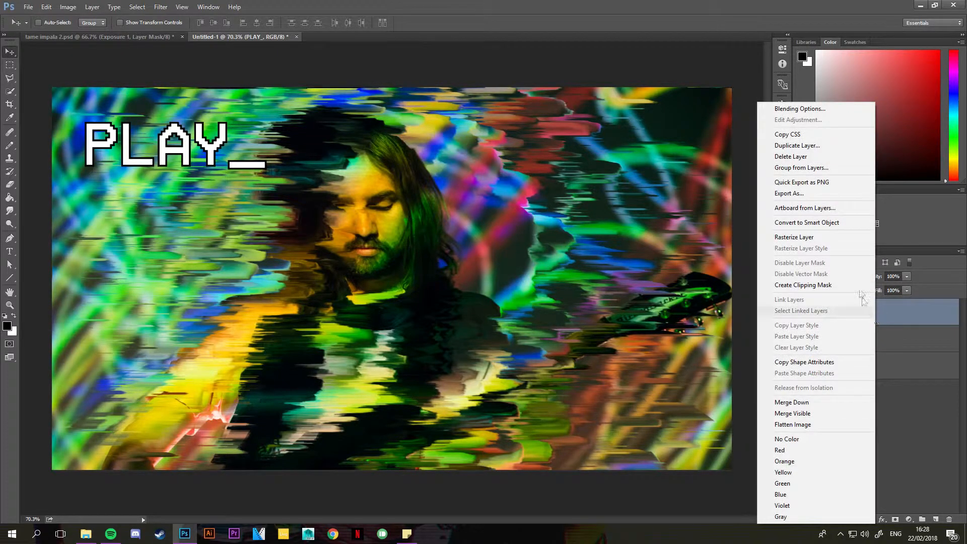
click(815, 241)
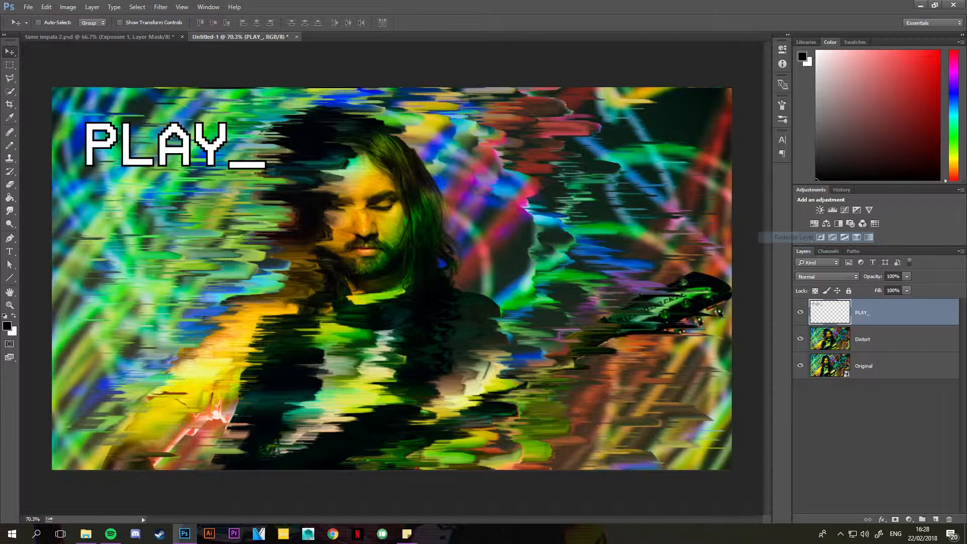
click(160, 6)
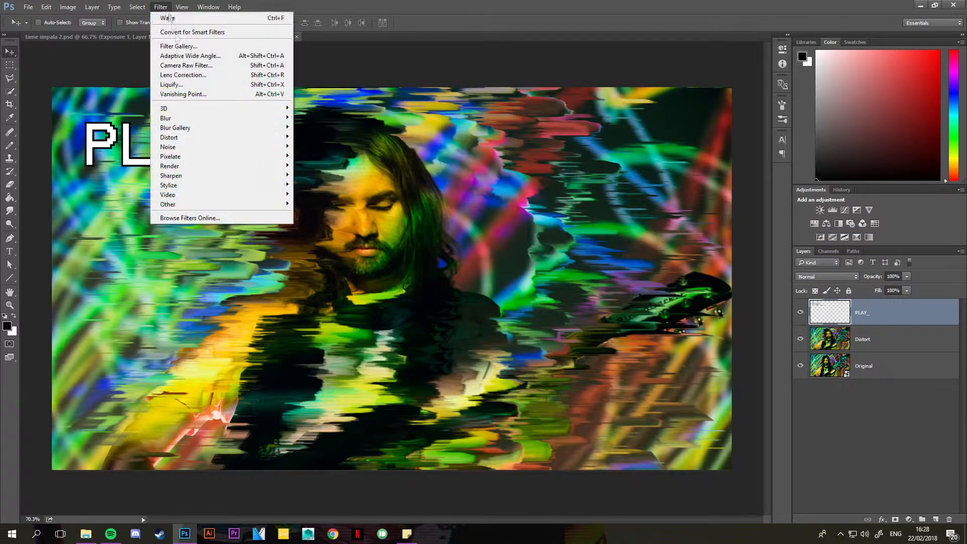
mouse_move(222, 117)
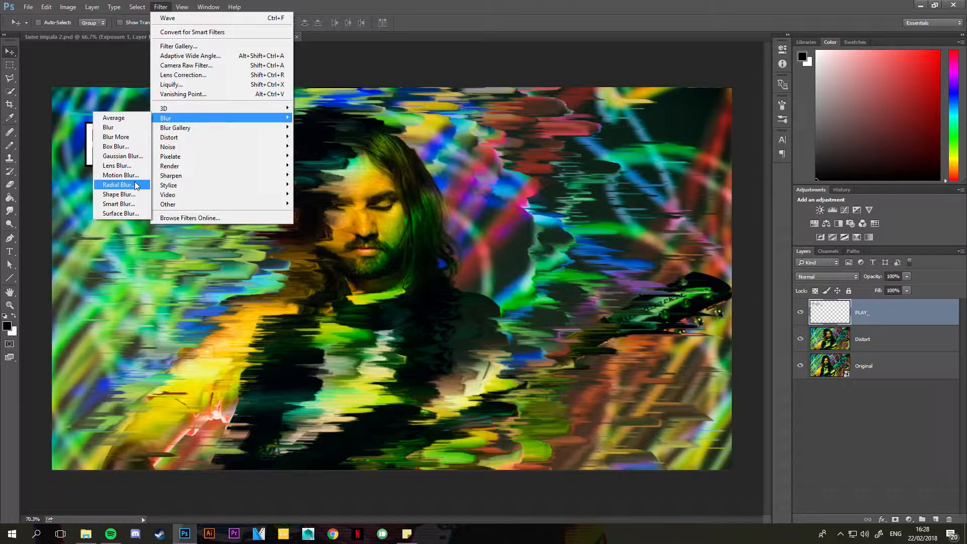
click(123, 156)
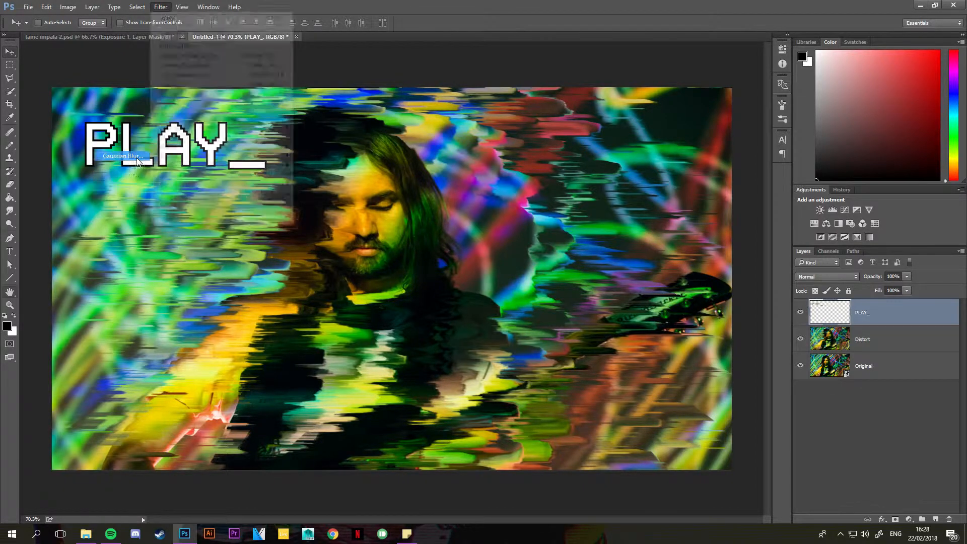
drag(445, 323, 370, 318)
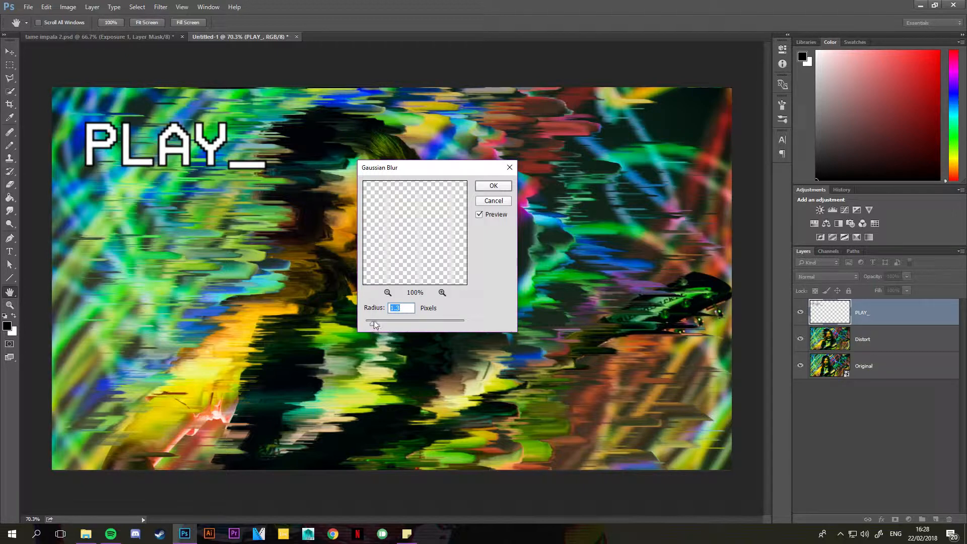
click(491, 185)
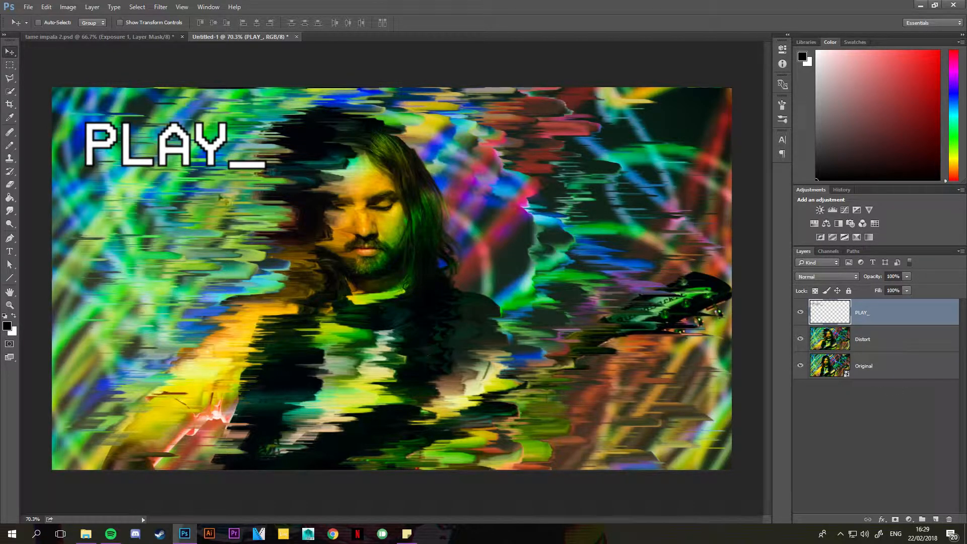
- Check the layer stack in tame impala 2.psd and stamp all visible layers of Untitled-1 into a new layer on top
click(147, 36)
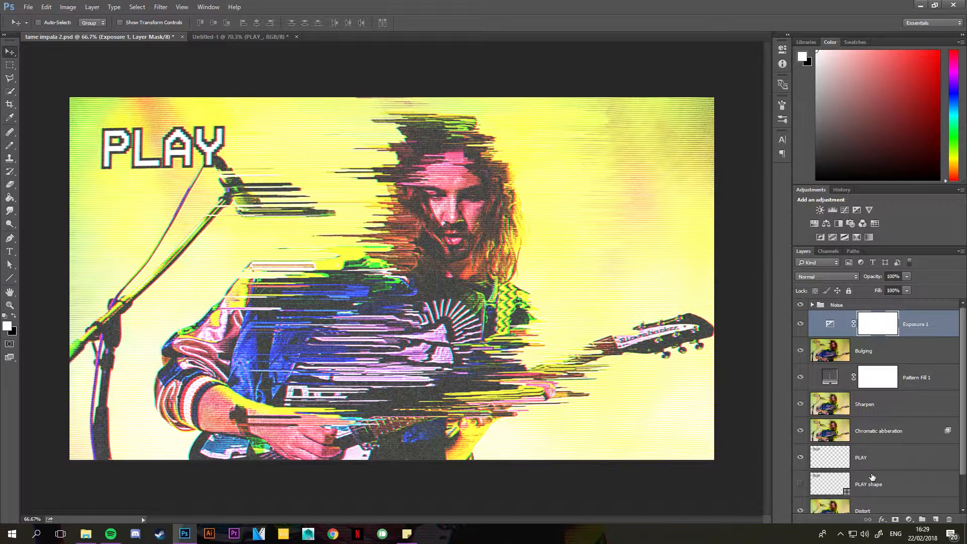
click(228, 36)
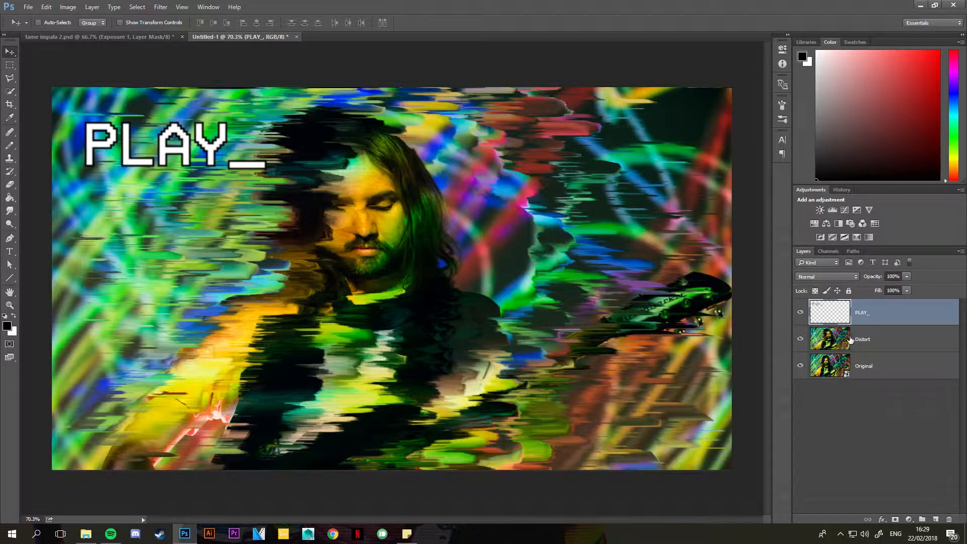
key(ctrl)
key(ctrl+shift+alt+e)
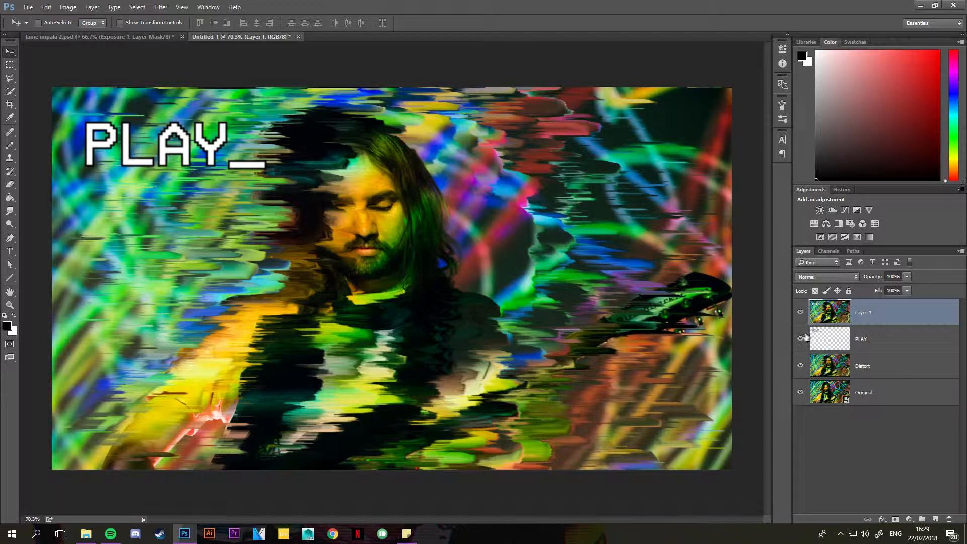
drag(799, 365, 795, 434)
drag(798, 351, 794, 411)
- Exclude the red channel from blending on Layer 1, the stamped top layer
double_click(950, 313)
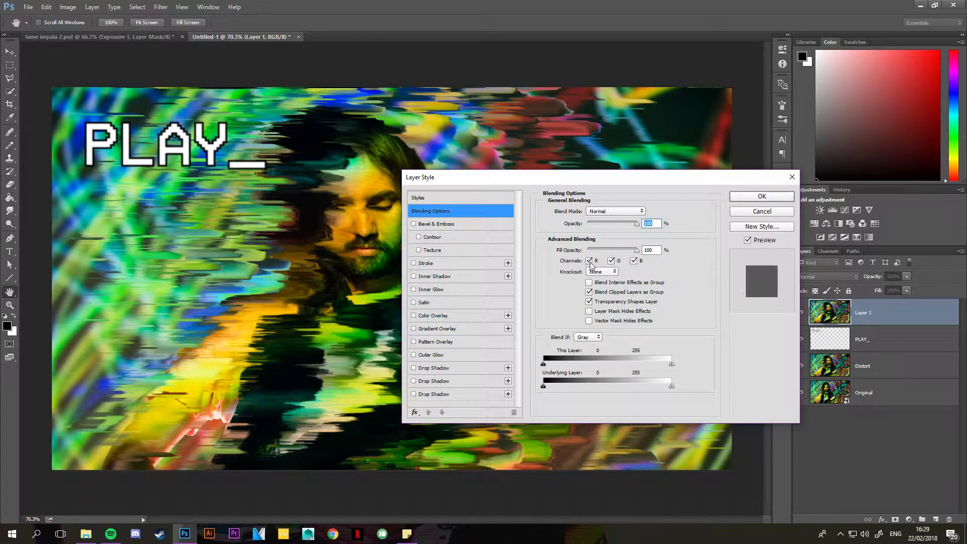
click(590, 262)
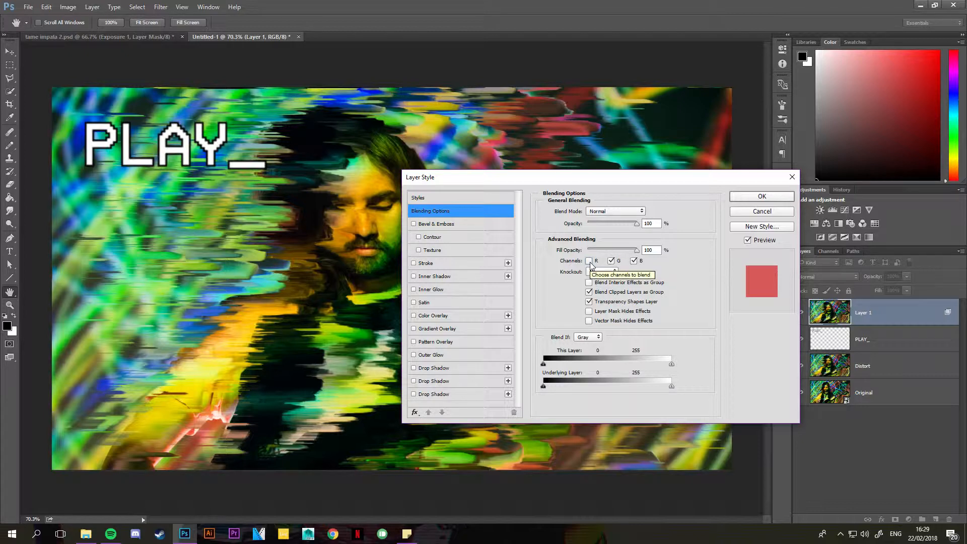
click(763, 199)
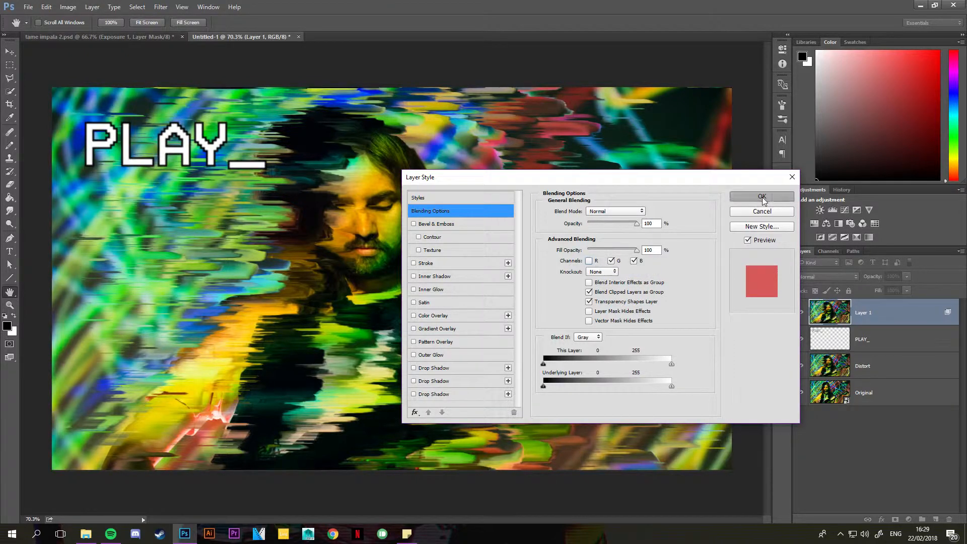
- Shift Layer 1 horizontally 3 px to the right with Free Transform
key(ctrl+t)
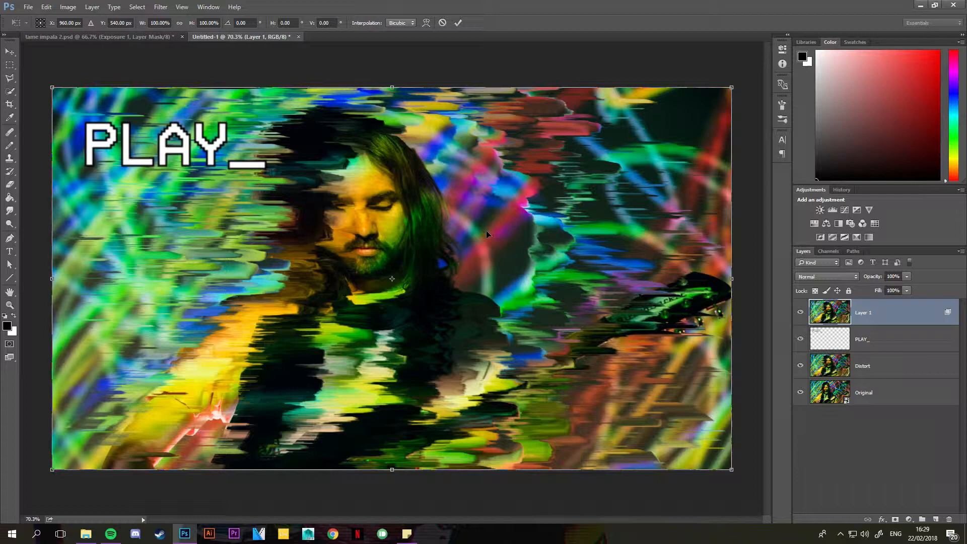
key(Right)
key(Right)
key(Right)
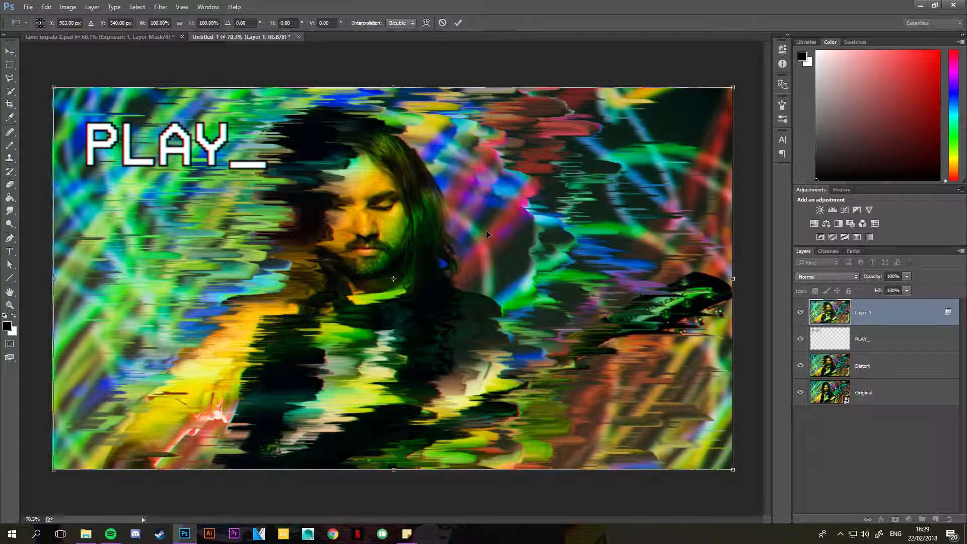
key(Return)
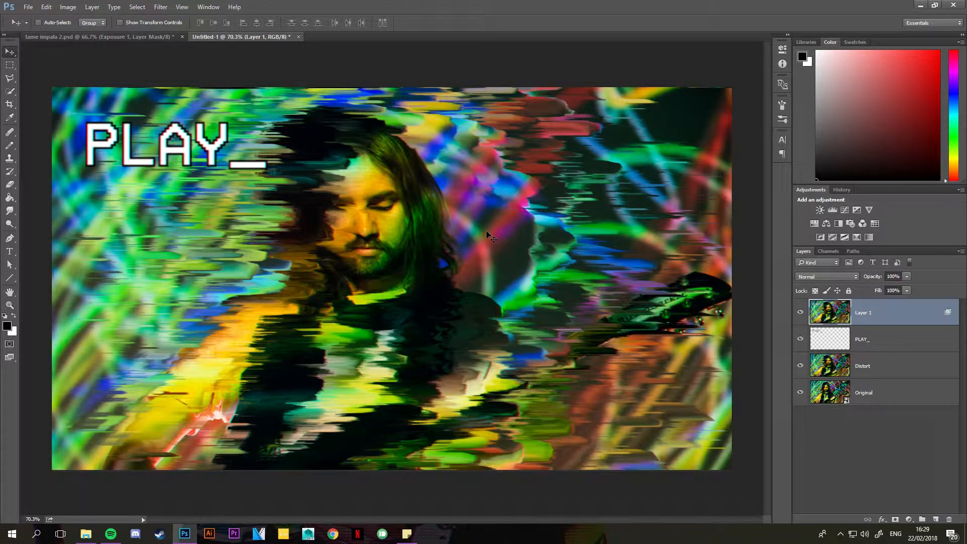
- Try excluding green, blue, and both channels together on Layer 1, comparing the fringes up close, and return to excluding only red
scroll(230, 160, up, 6)
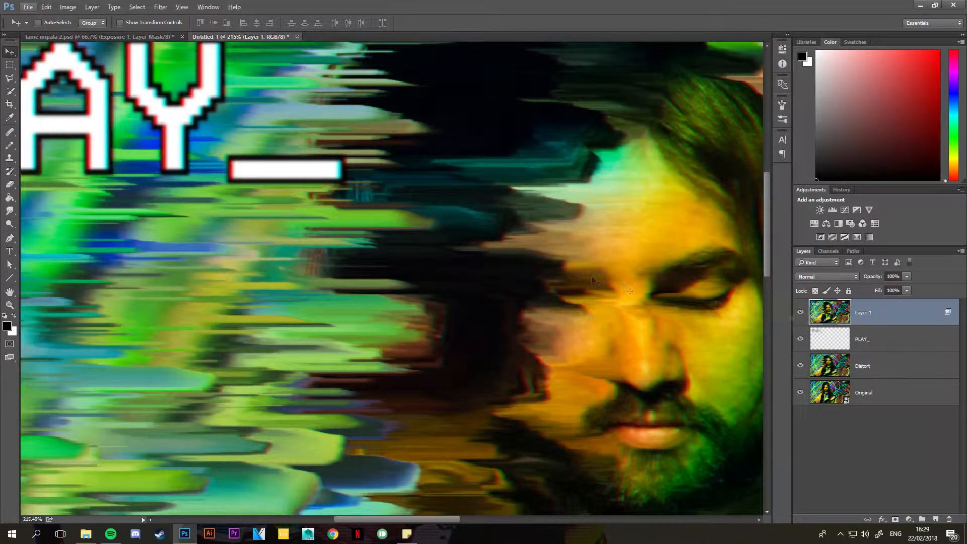
double_click(921, 312)
click(589, 260)
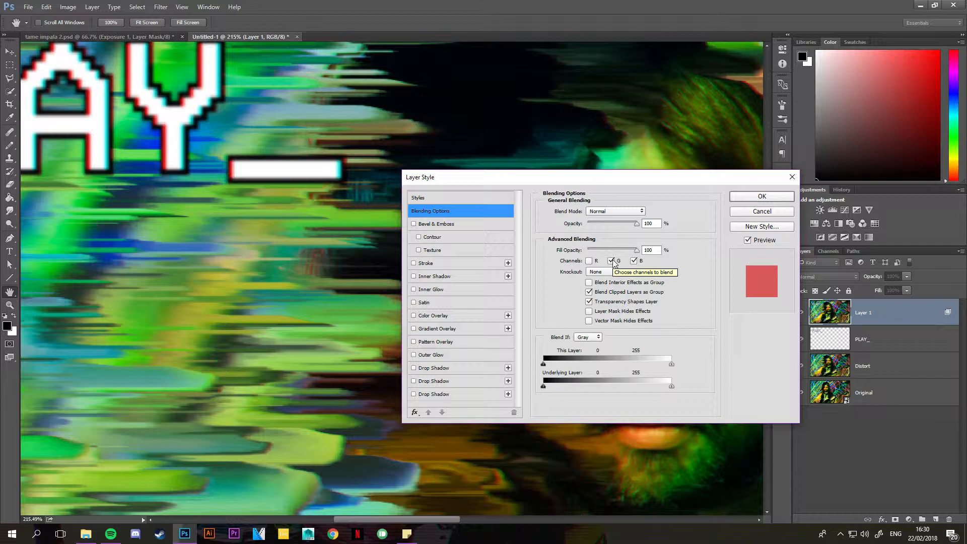
click(612, 260)
click(612, 261)
click(633, 260)
click(633, 261)
click(589, 260)
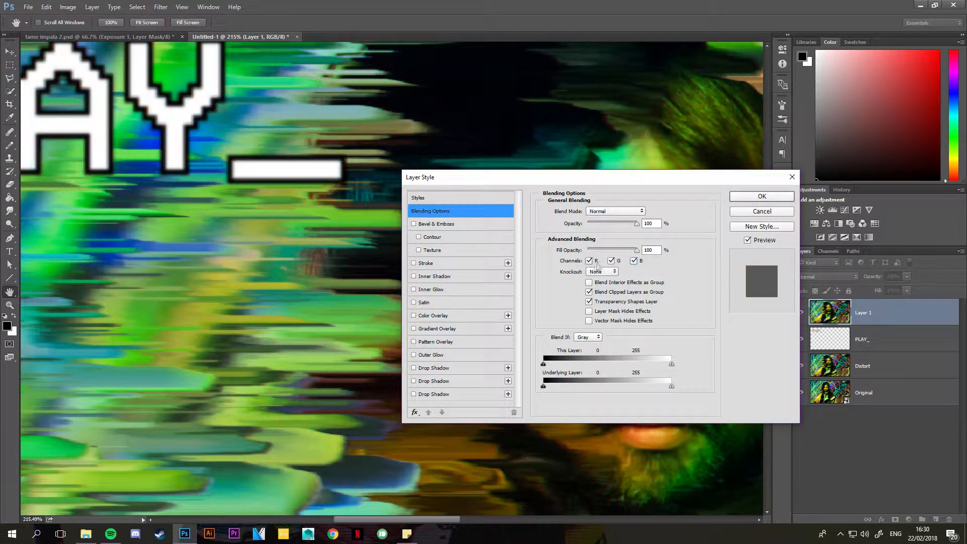
click(611, 260)
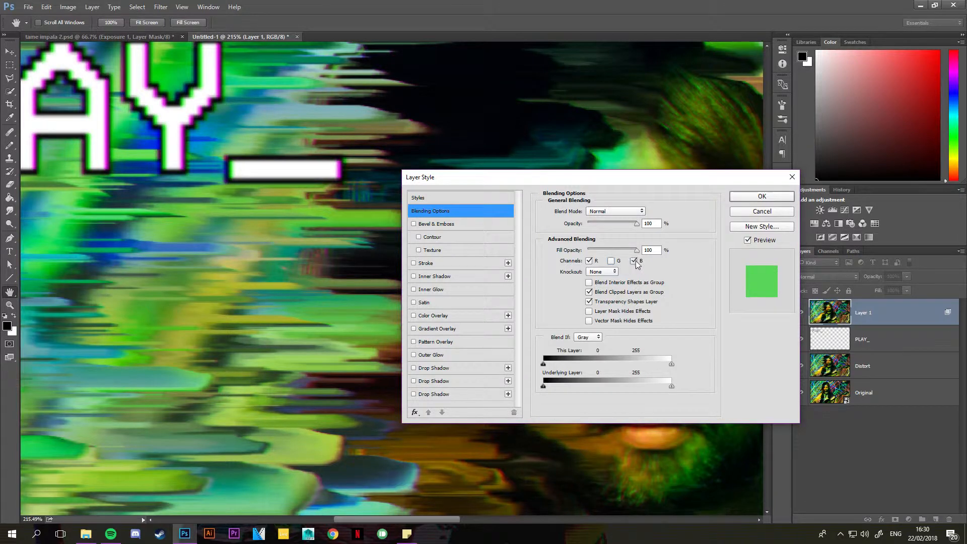
click(634, 261)
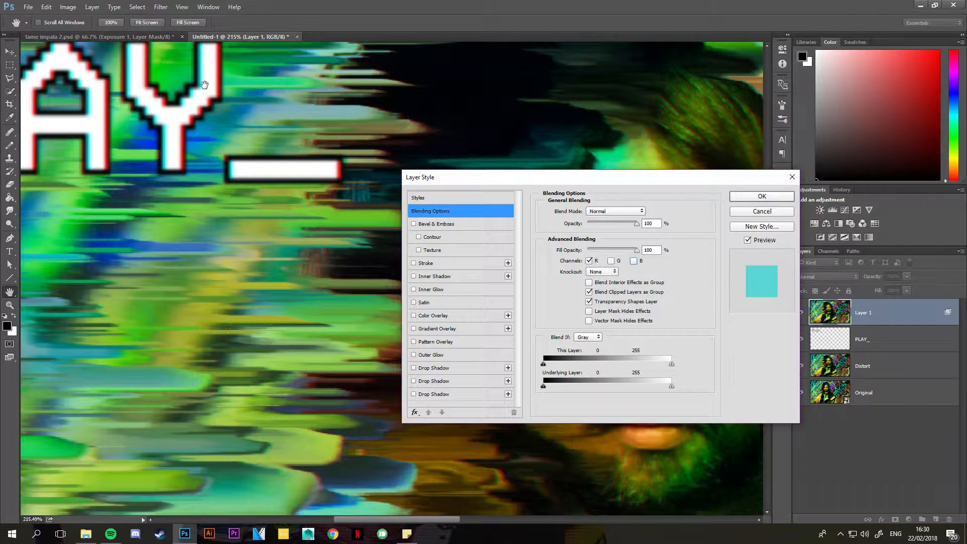
click(610, 261)
click(633, 261)
click(589, 261)
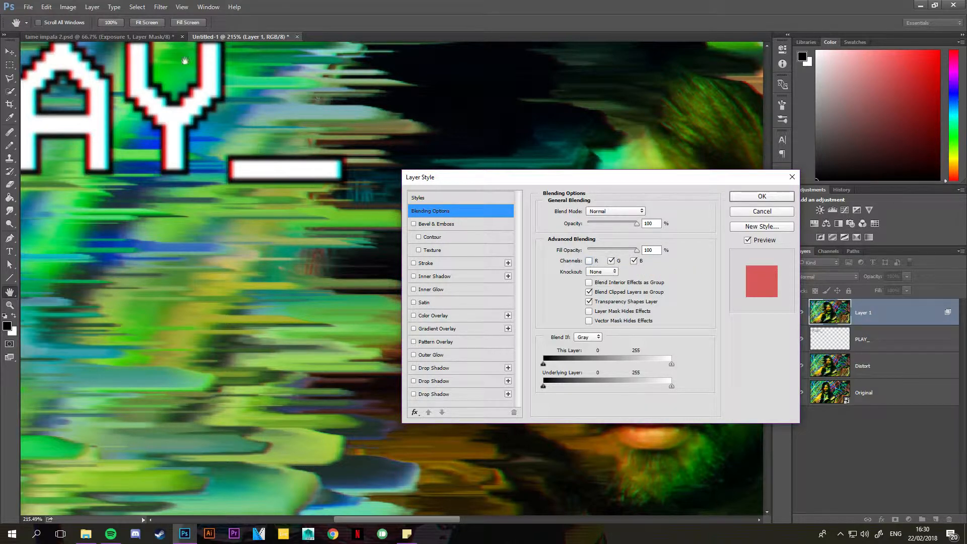
click(762, 196)
scroll(362, 260, down, 5)
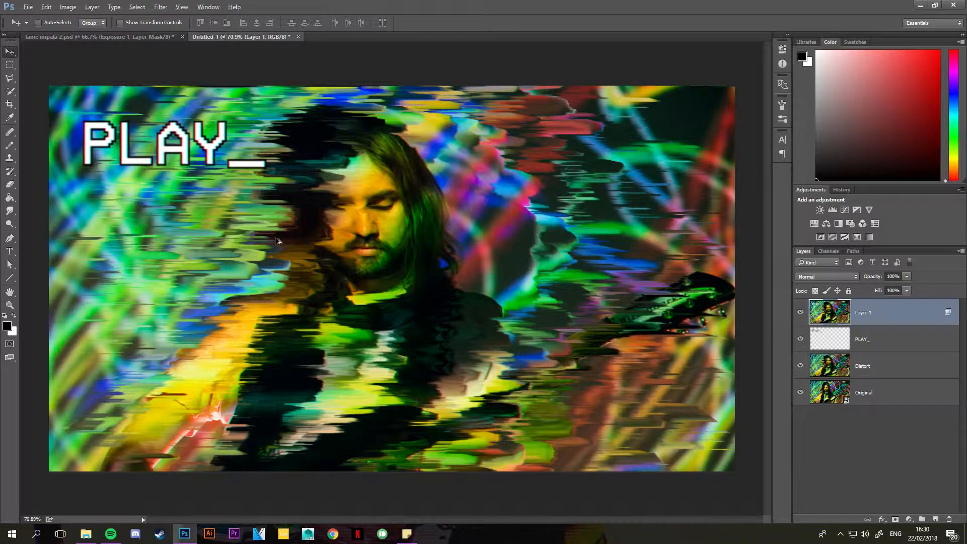
- Check the layer stack of tame impala 2.psd and stamp all visible layers of Untitled-1 into a new top layer
scroll(289, 251, up, 1)
scroll(291, 249, down, 1)
click(161, 38)
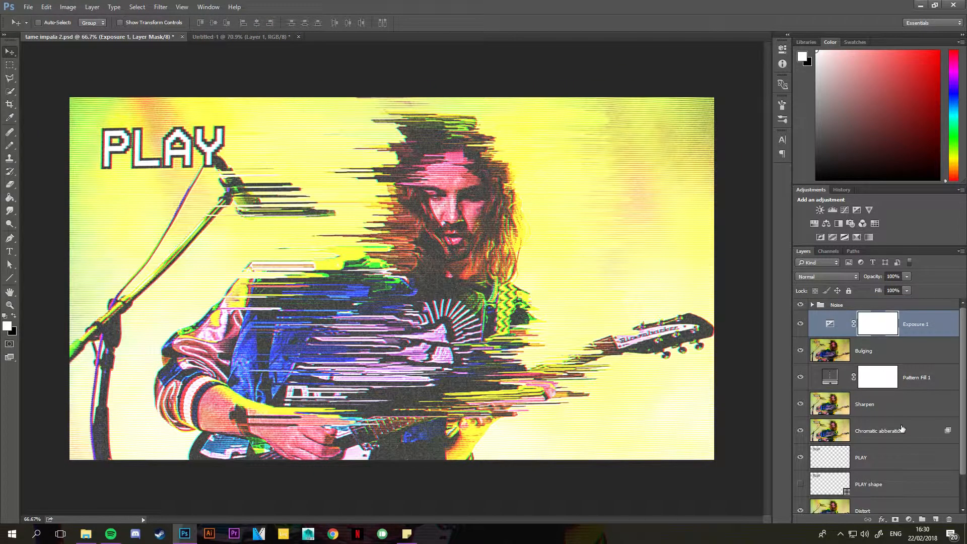
click(226, 37)
key(alt)
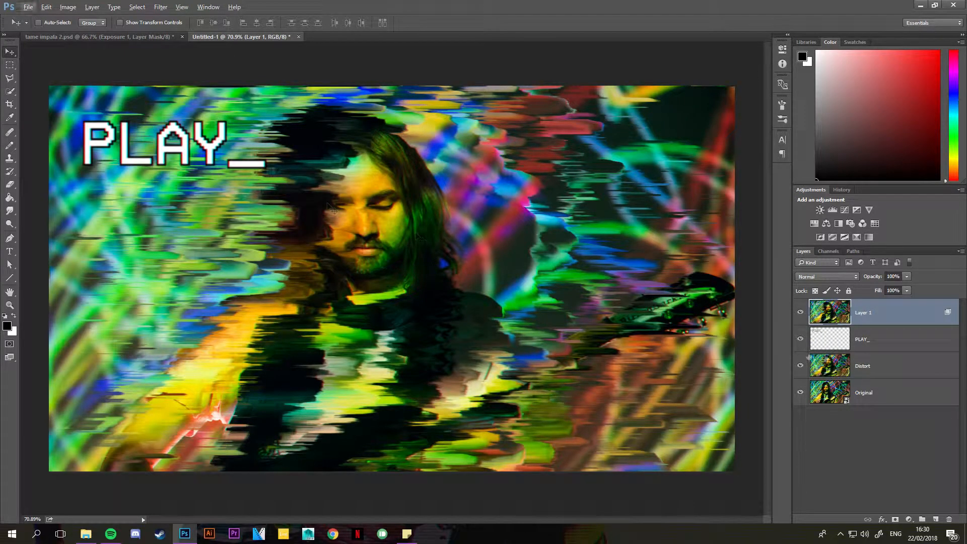
key(ctrl)
key(ctrl+shift+alt+e)
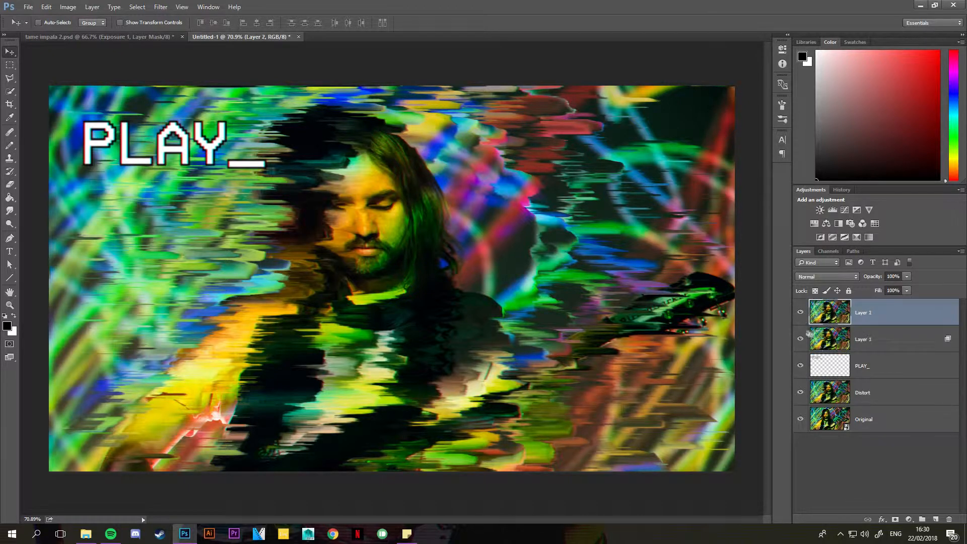
- Convert the newly stamped Layer 2 to a smart object
scroll(266, 150, up, 1)
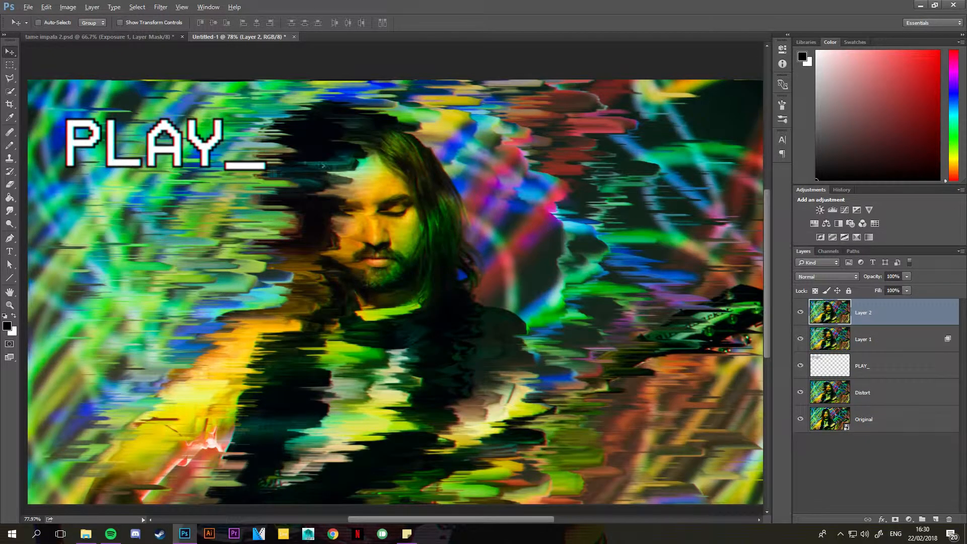
scroll(265, 151, down, 1)
right_click(881, 318)
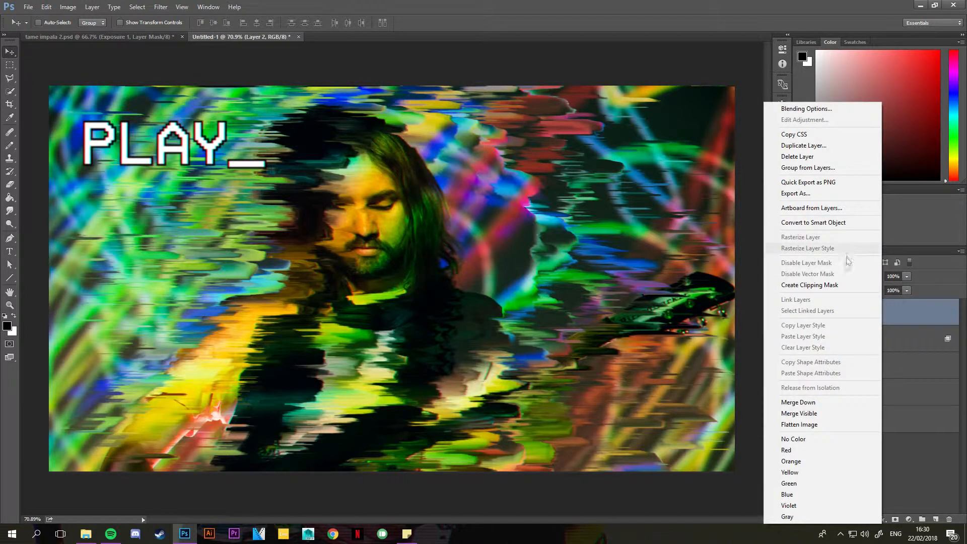
click(835, 223)
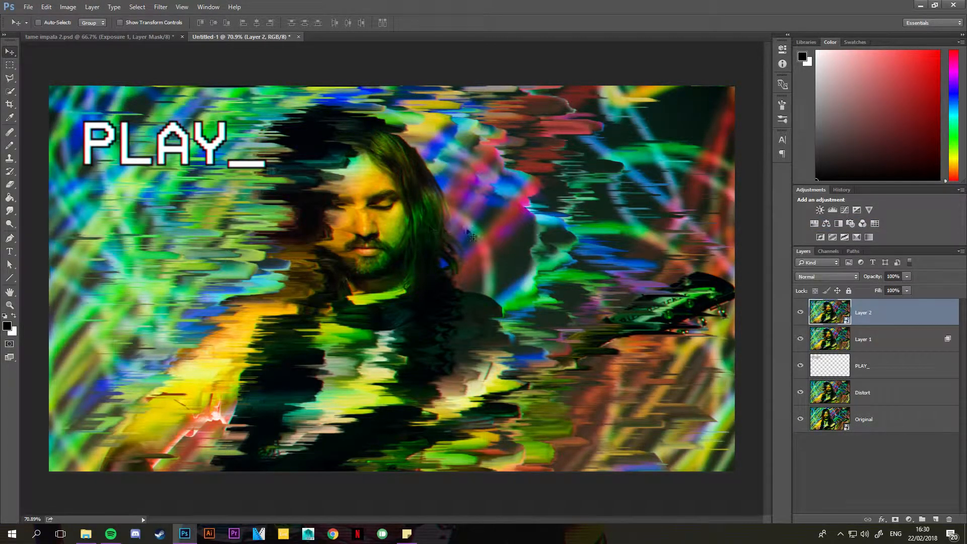
scroll(266, 146, up, 2)
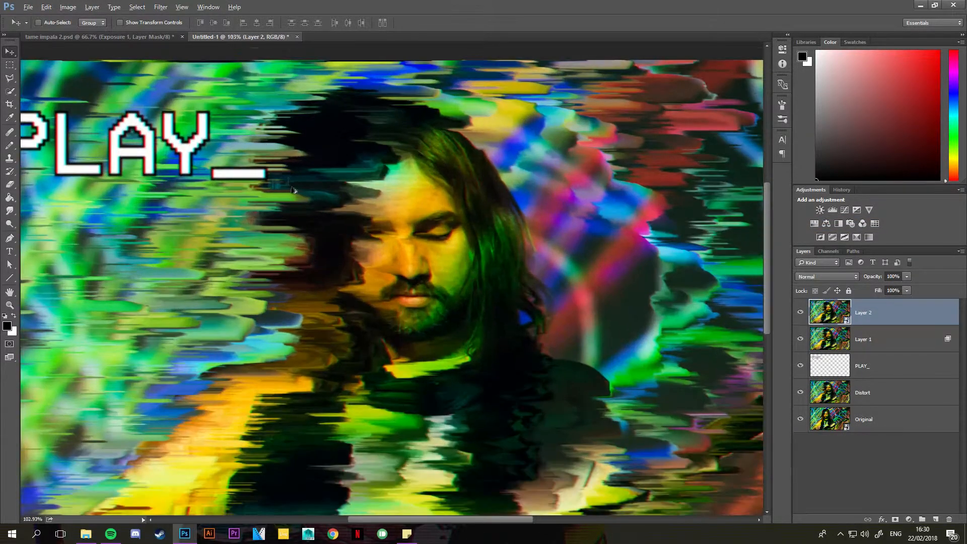
click(159, 6)
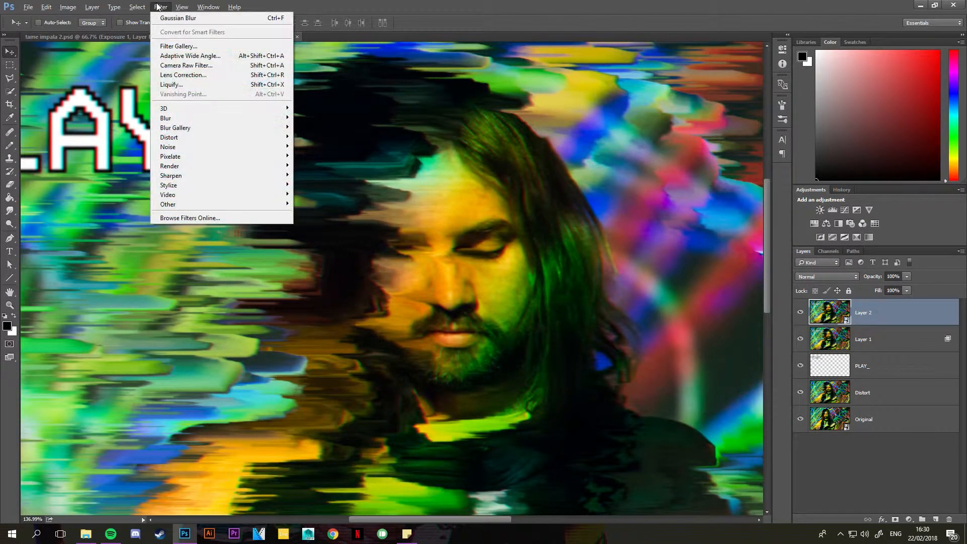
click(158, 6)
scroll(301, 237, down, 2)
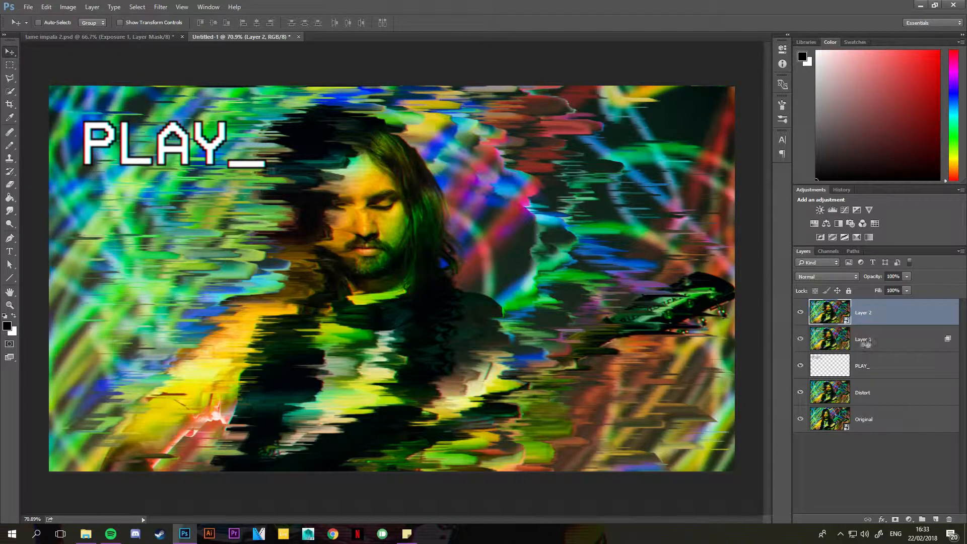
- Check Layer 1's effect on the image with Layer 2 hidden, and rename Layer 1 as "Chromatic abberatrion"
click(801, 313)
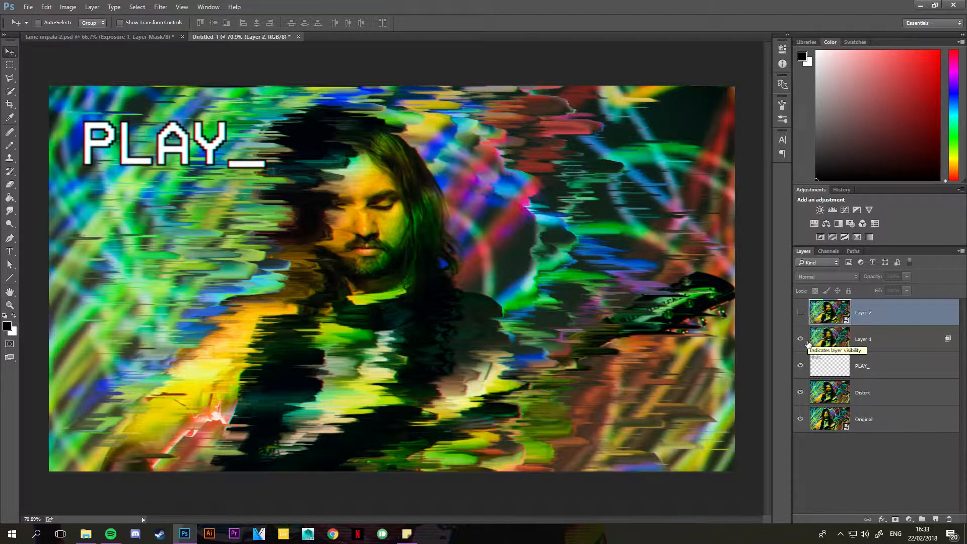
click(801, 340)
click(801, 339)
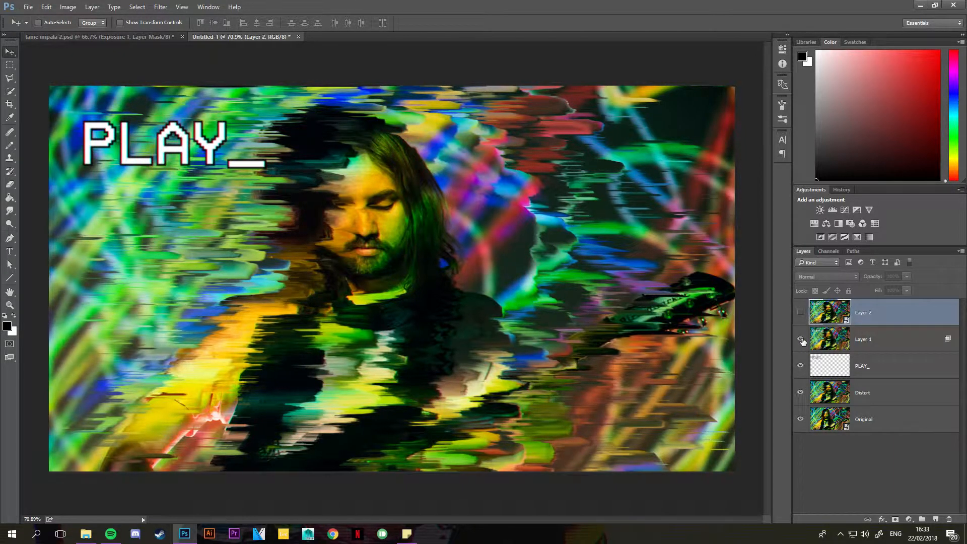
click(866, 344)
double_click(865, 342)
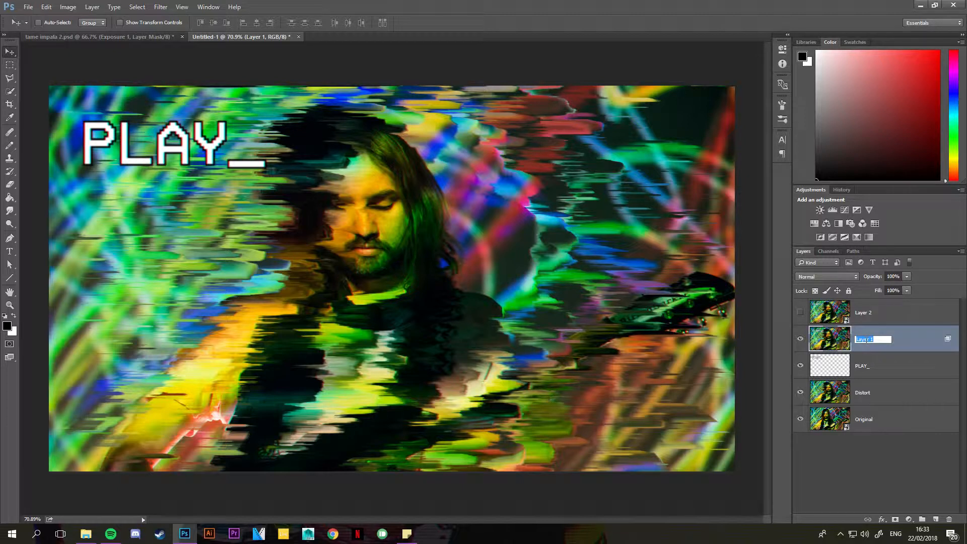
text(Chromatic abberati)
text(ion)
key(Return)
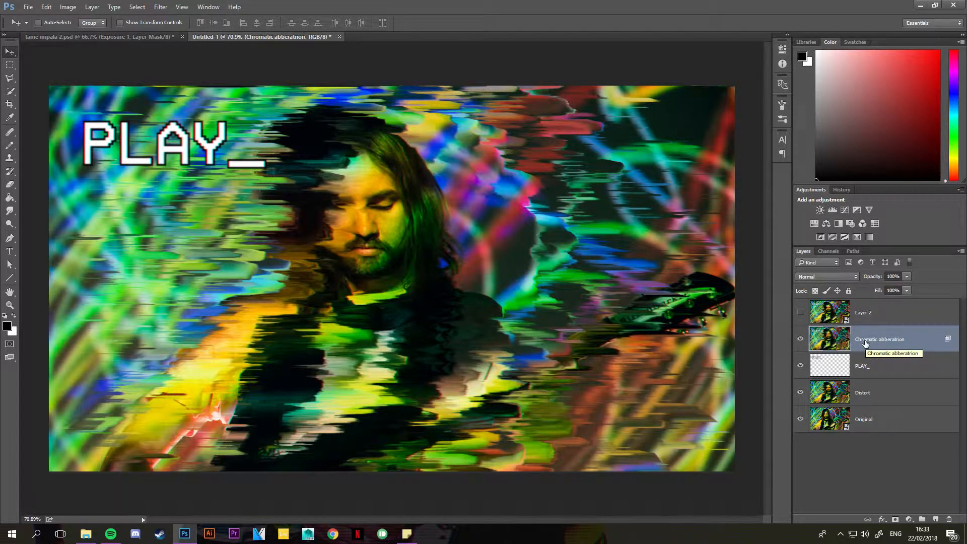
- Show Layer 2 again and rename it "Sharpen"
click(861, 312)
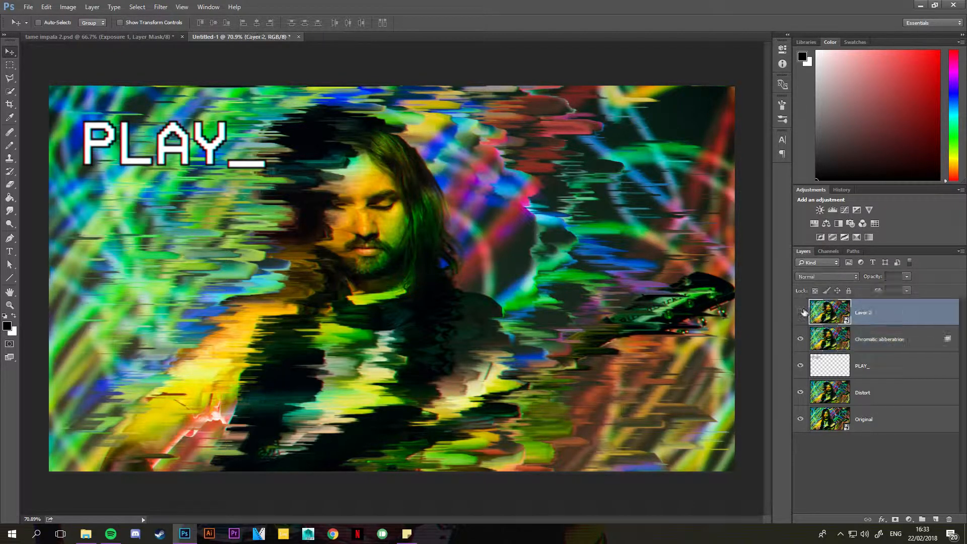
double_click(860, 313)
text(Sharpen)
key(Return)
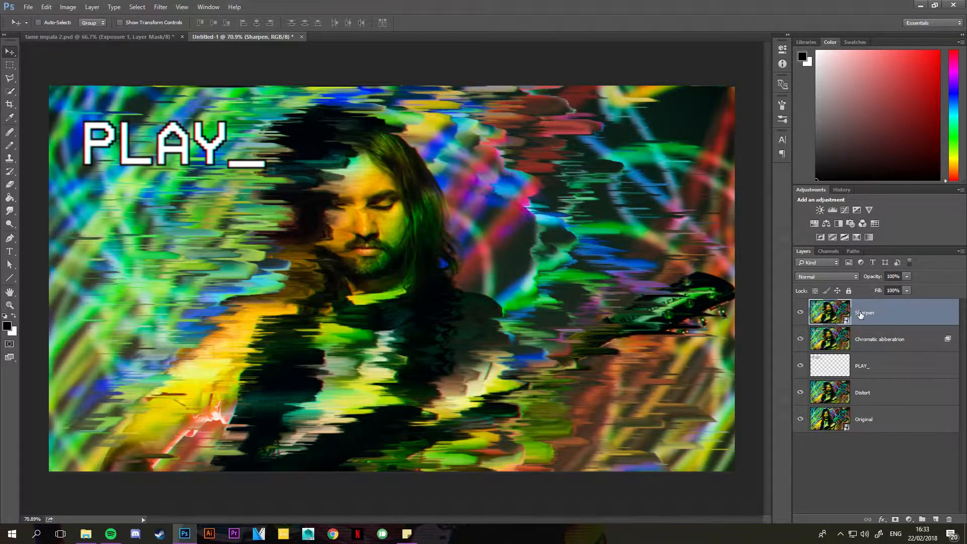
- Start the Smart Sharpen filter on the Sharpen layer
click(162, 7)
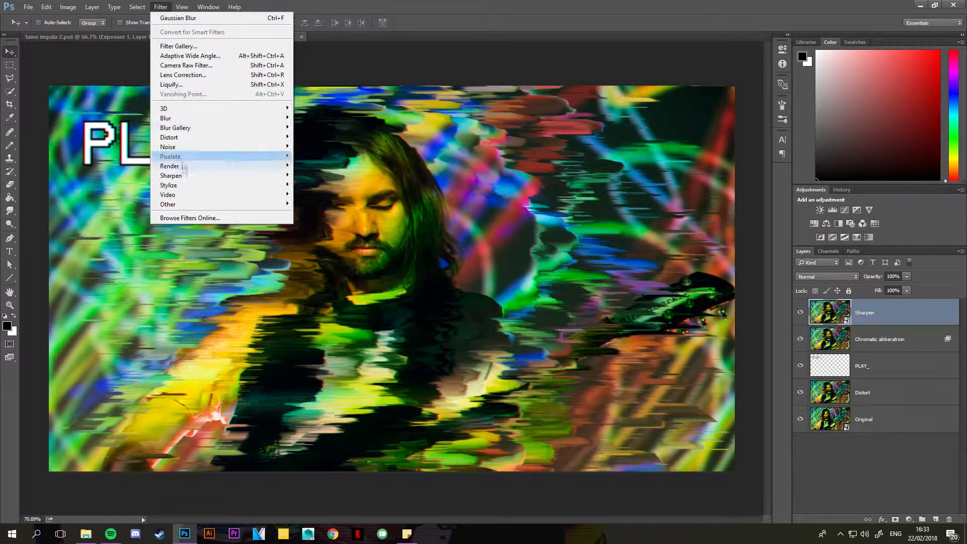
mouse_move(173, 175)
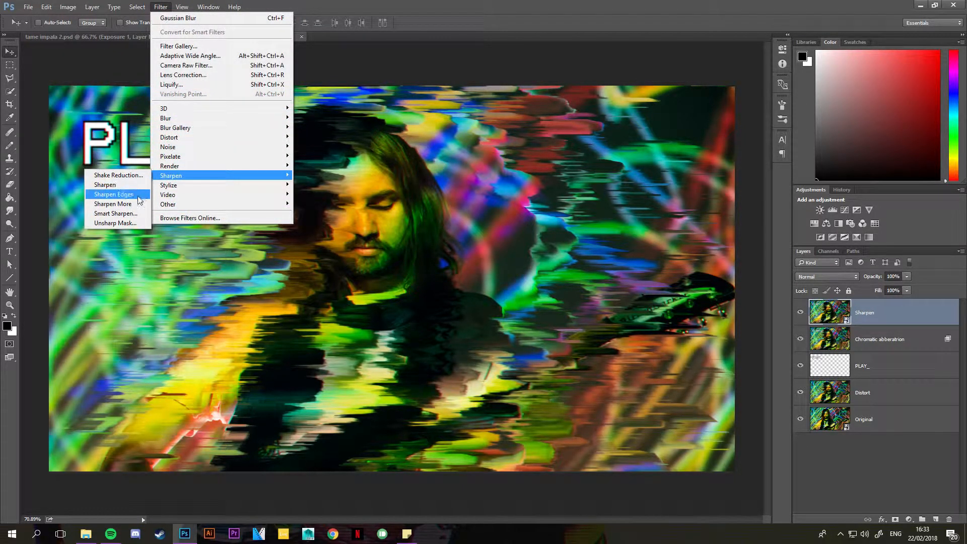
click(121, 213)
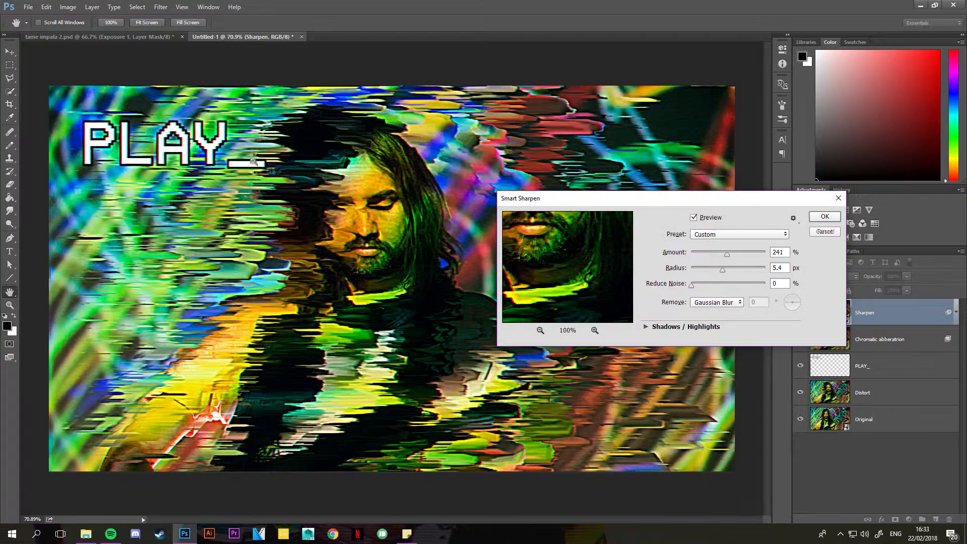
- Examine the Smart Sharpen preview around the PLAY_ text, the distorted streaks and the man's face at different magnifications
scroll(248, 155, up, 3)
scroll(249, 155, up, 2)
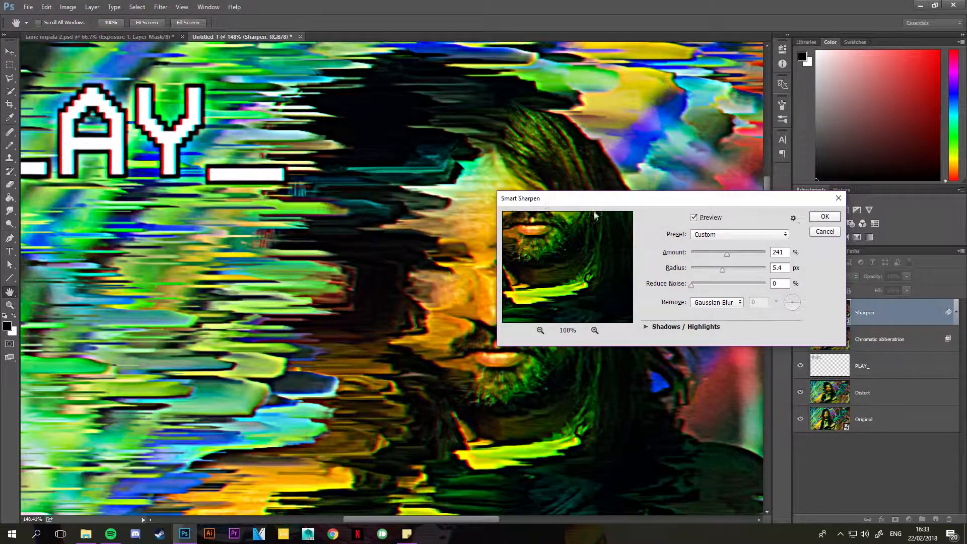
drag(595, 208, 434, 245)
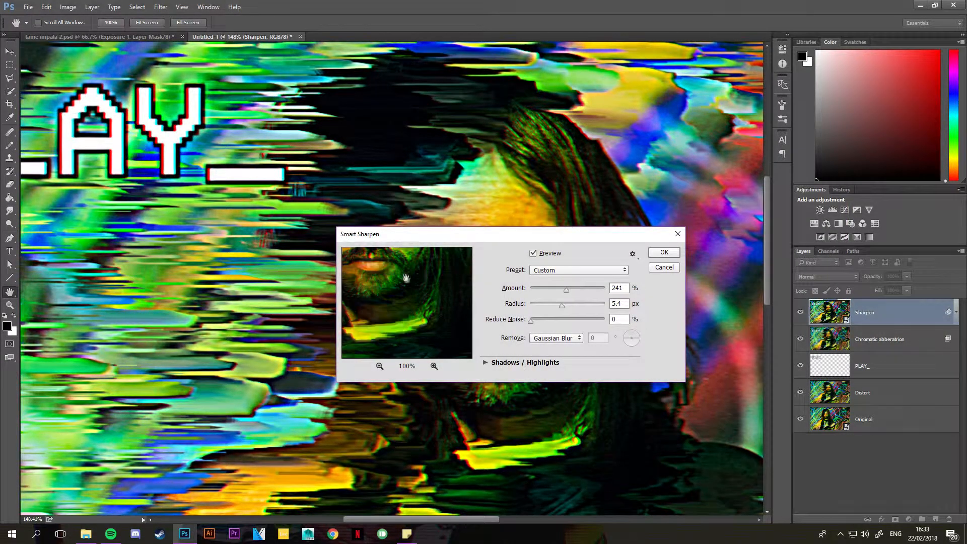
drag(443, 327, 417, 307)
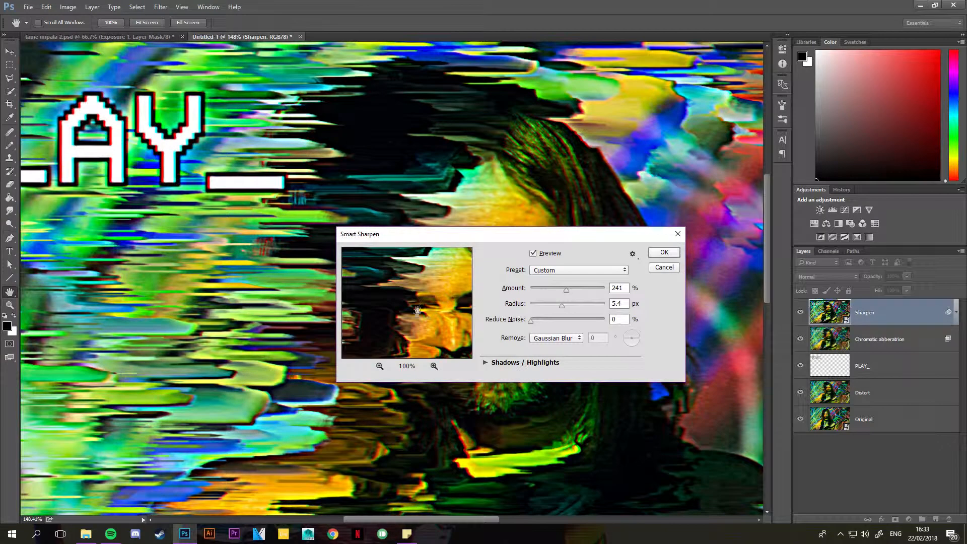
click(379, 366)
drag(347, 313, 431, 339)
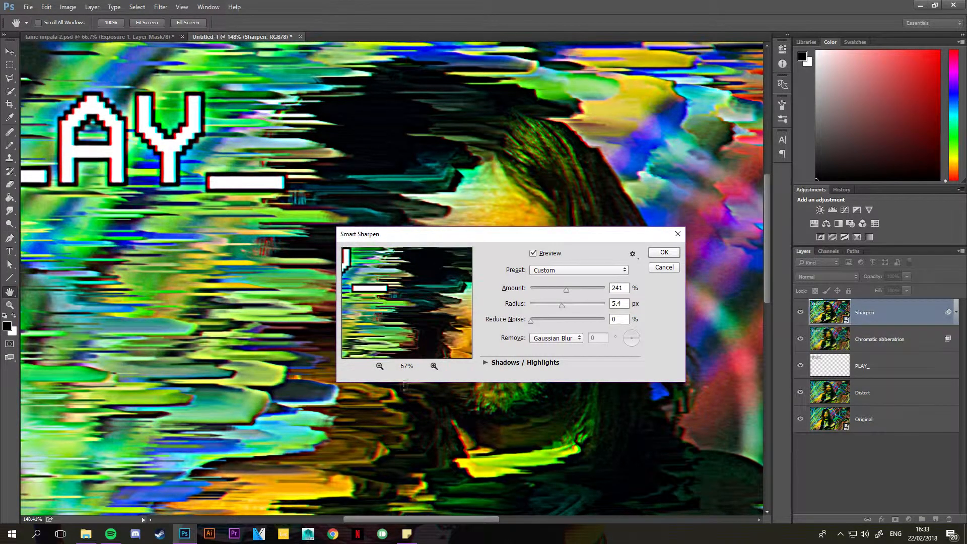
click(433, 366)
drag(422, 310, 395, 279)
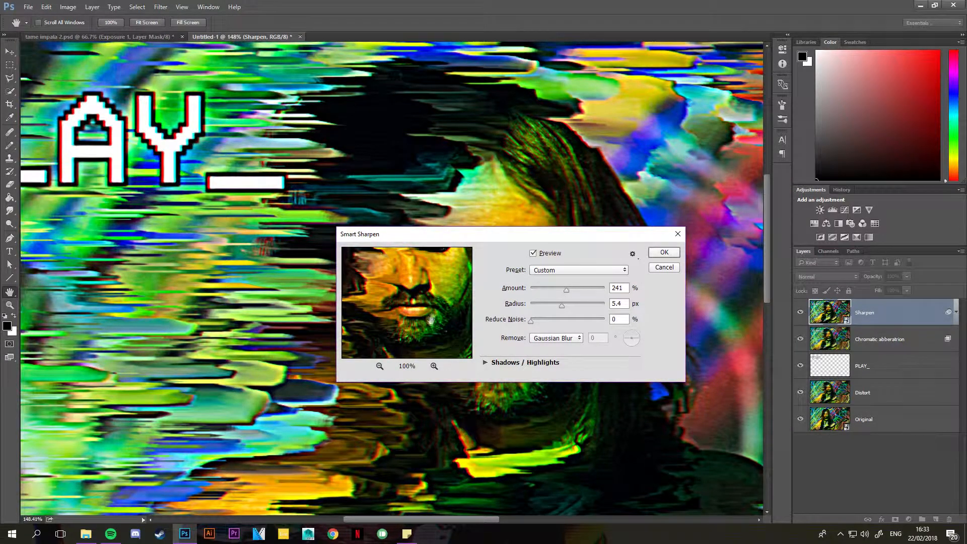
drag(415, 302, 413, 336)
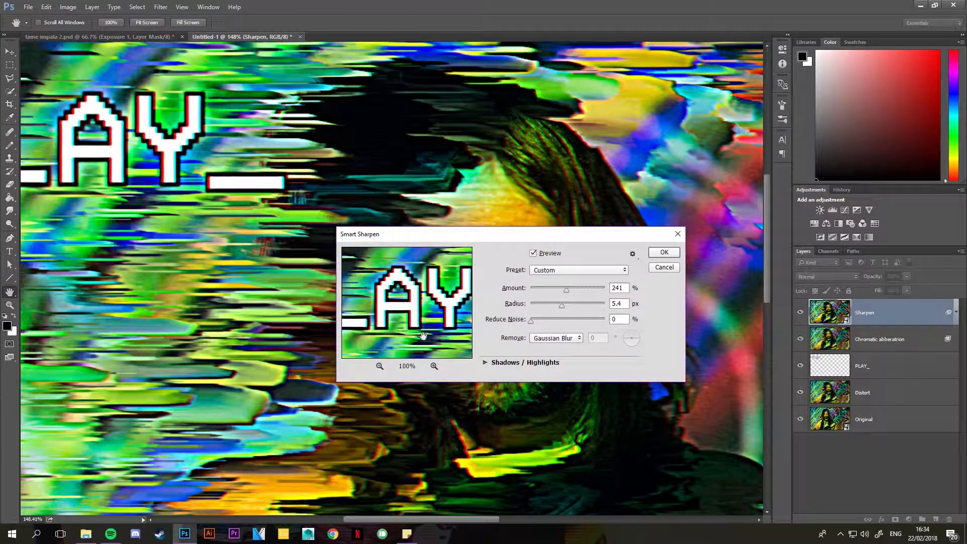
drag(426, 334, 374, 292)
drag(474, 242, 400, 236)
click(379, 287)
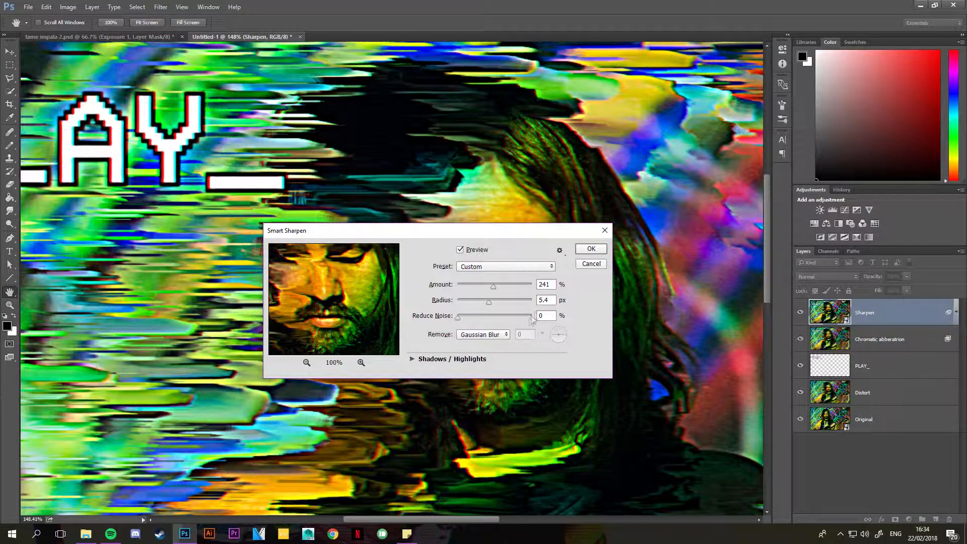
- Compare the image with and without sharpening, and apply Smart Sharpen at 241% amount, 5.4 px radius, 0% noise reduction, removing Gaussian Blur
click(502, 336)
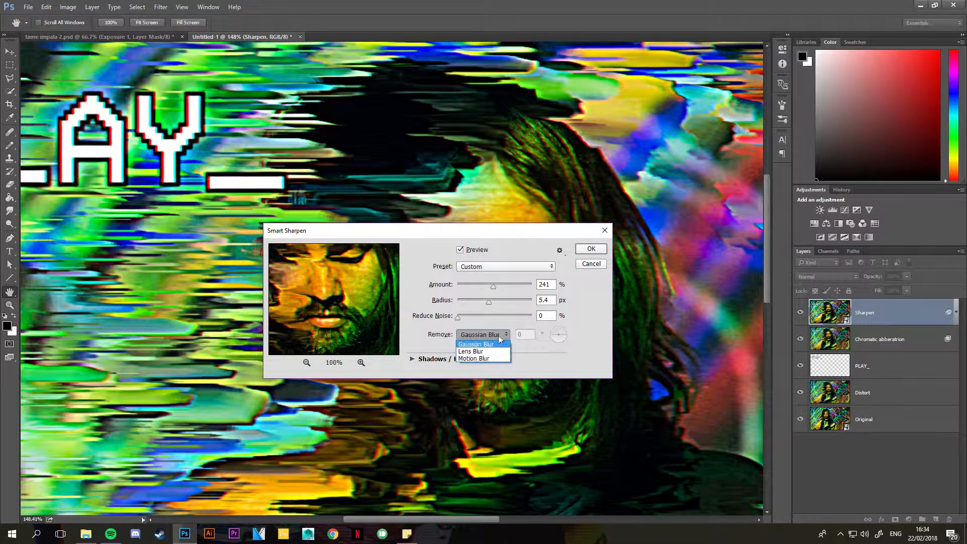
click(499, 332)
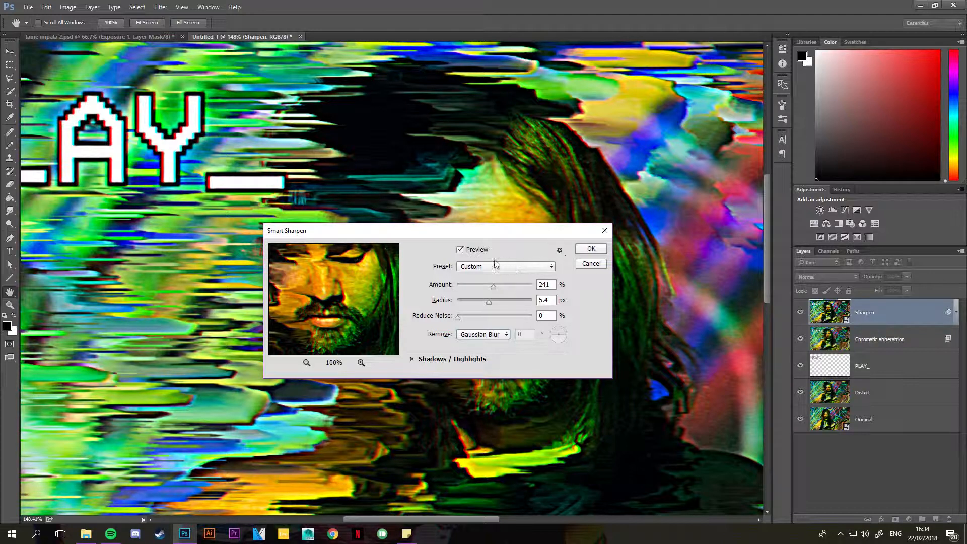
click(460, 250)
click(460, 250)
click(361, 300)
click(591, 249)
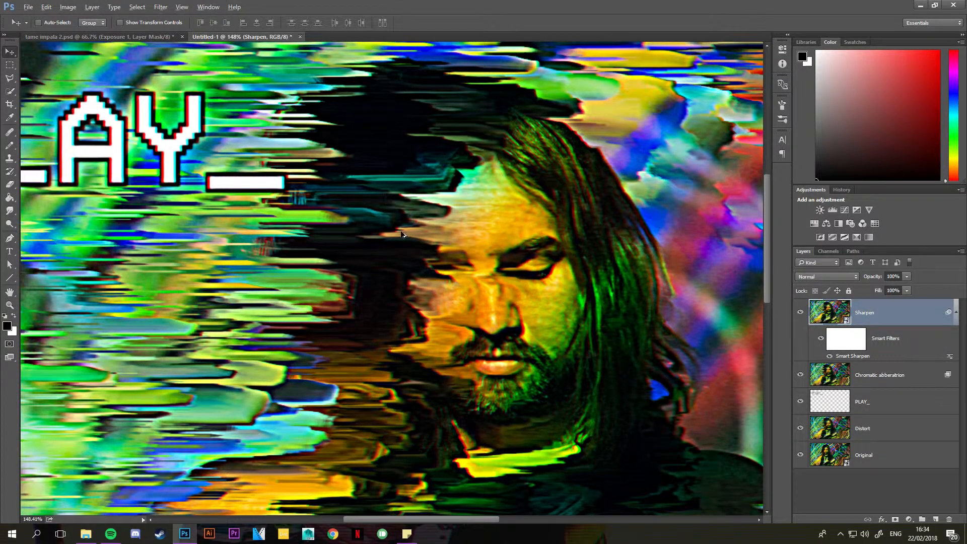
- Review the whole sharpened image, check the layers above Sharpen in tame impala 2.psd, and return to Untitled-1
scroll(401, 234, down, 5)
scroll(384, 234, up, 1)
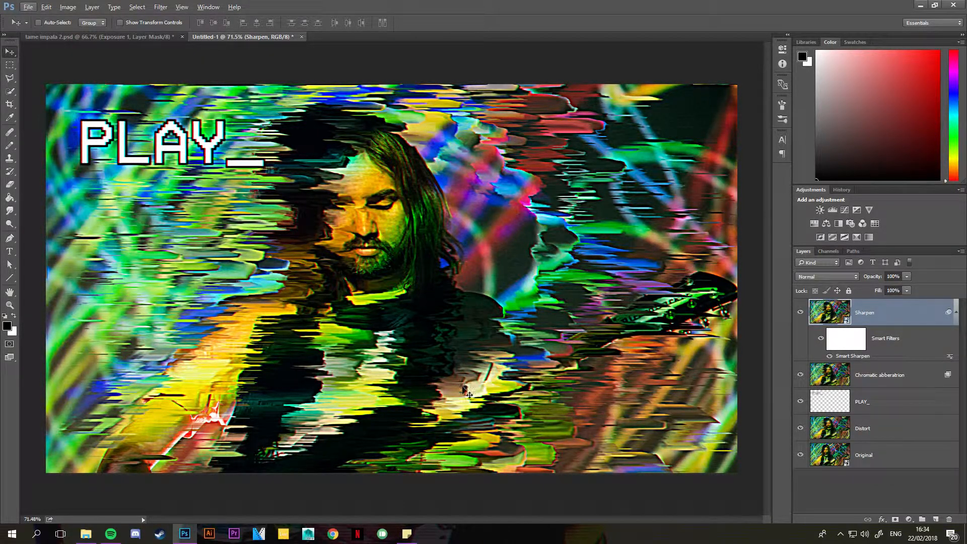
click(136, 38)
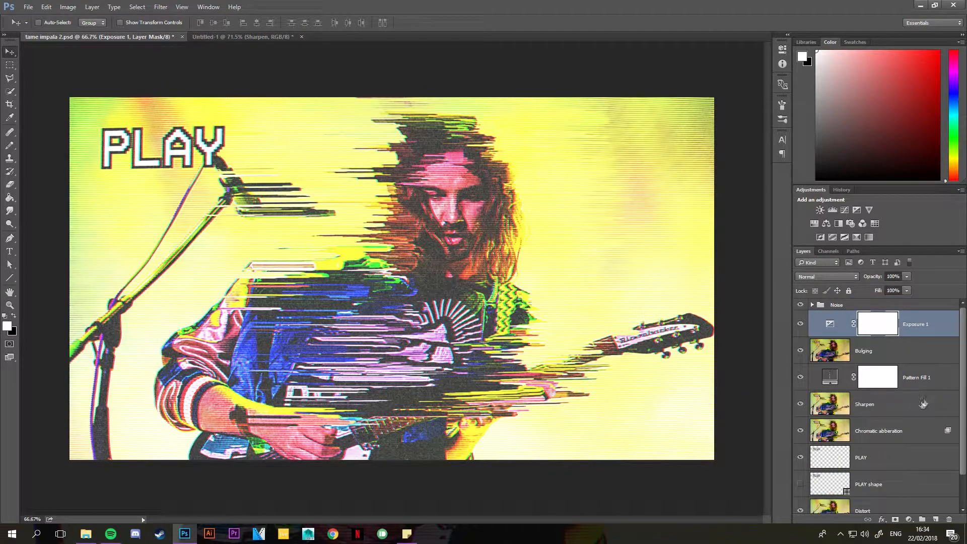
click(217, 36)
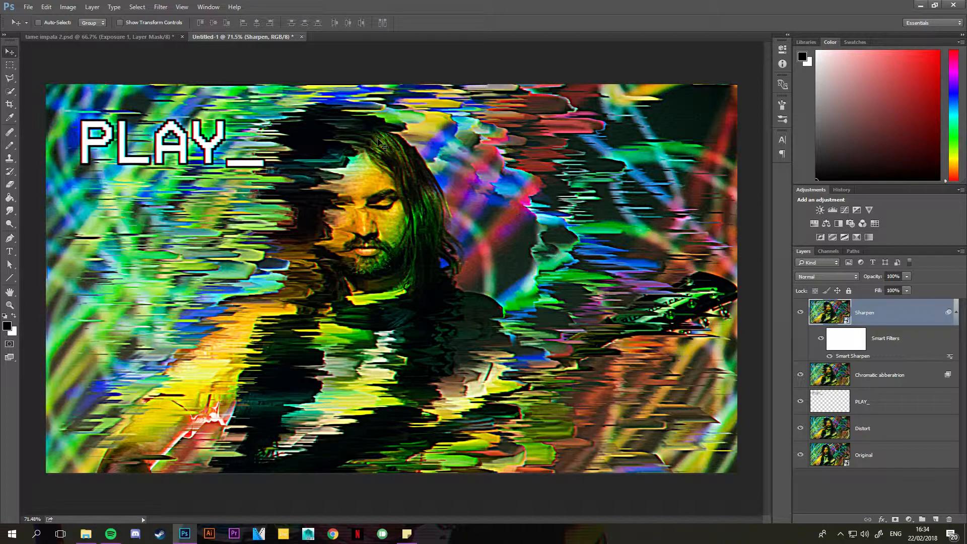
- Create a new document 20 pixels wide and 20 pixels high with a white background
key(ctrl+n)
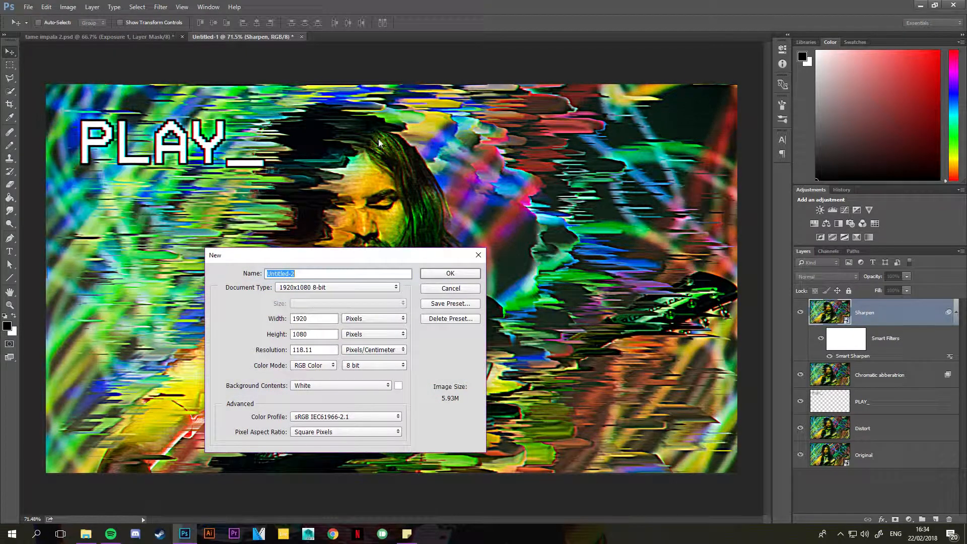
click(270, 321)
text(20)
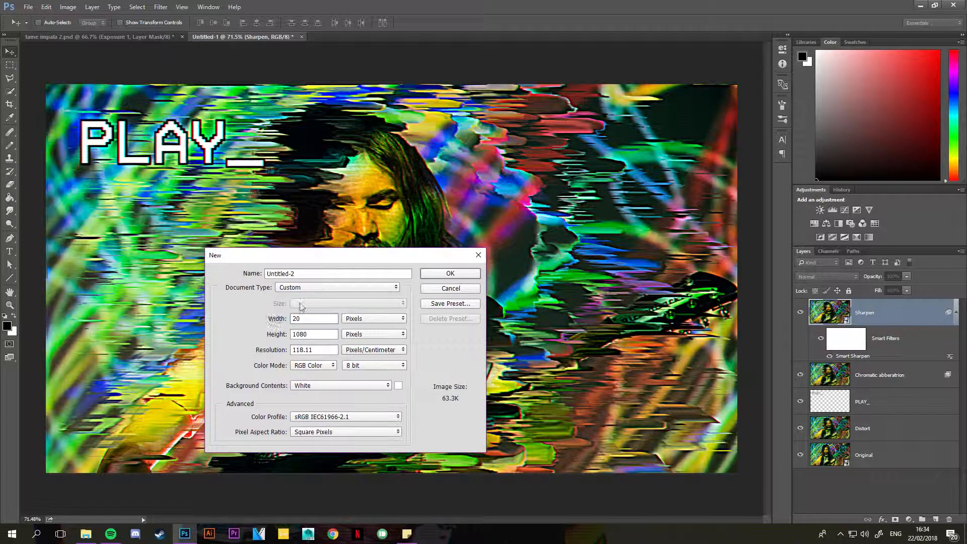
key(Tab)
text(20)
click(460, 273)
scroll(384, 293, up, 6)
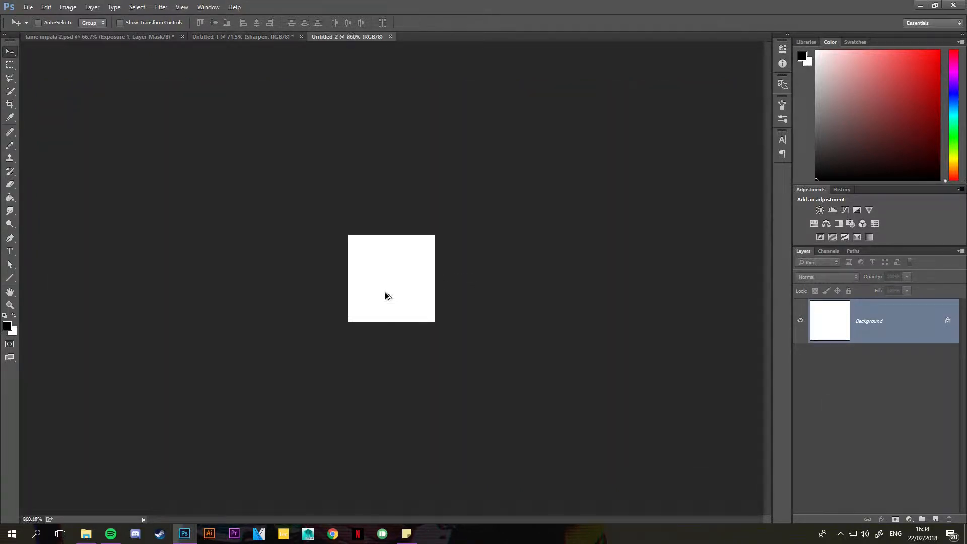
- Choose the Pencil tool, and unlock the Background layer and clear its white fill to leave a transparent canvas
key(b)
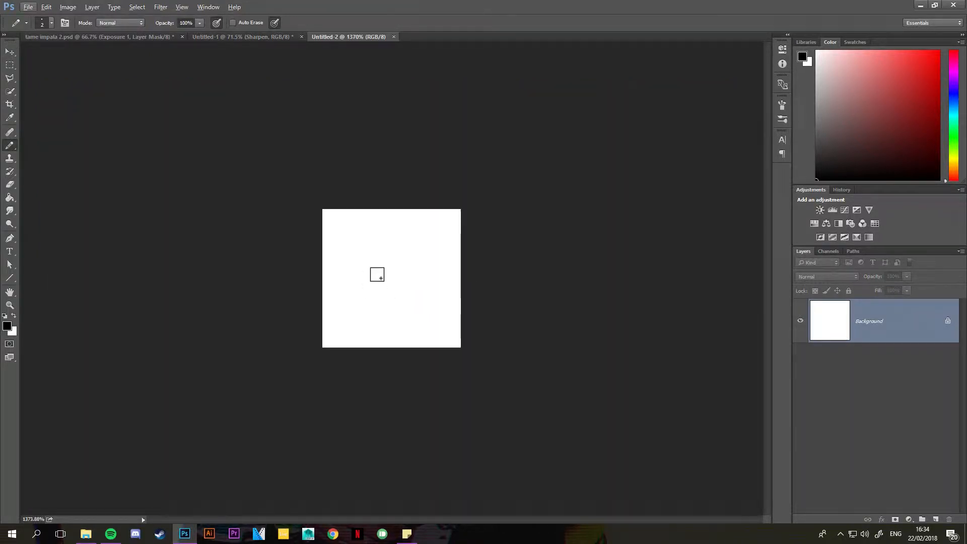
right_click(13, 148)
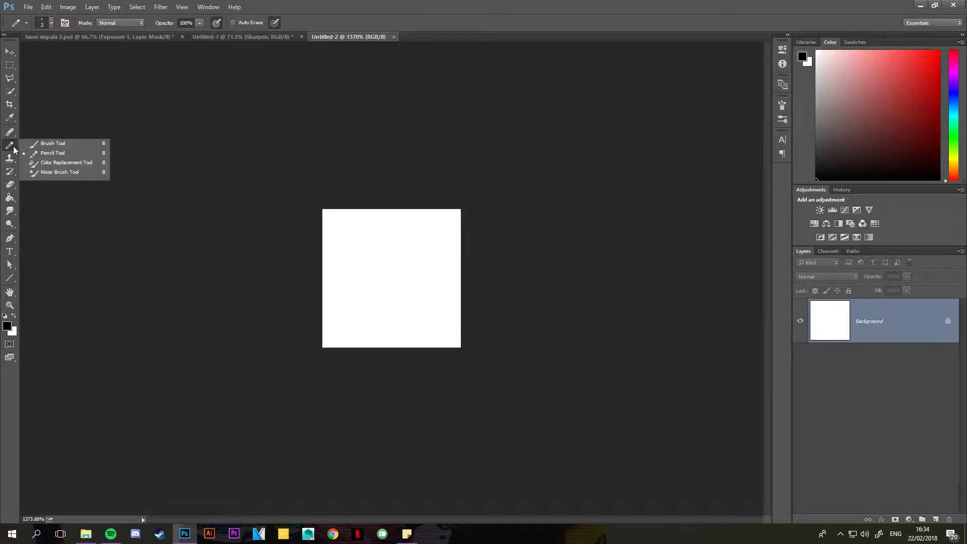
click(43, 154)
scroll(387, 251, up, 3)
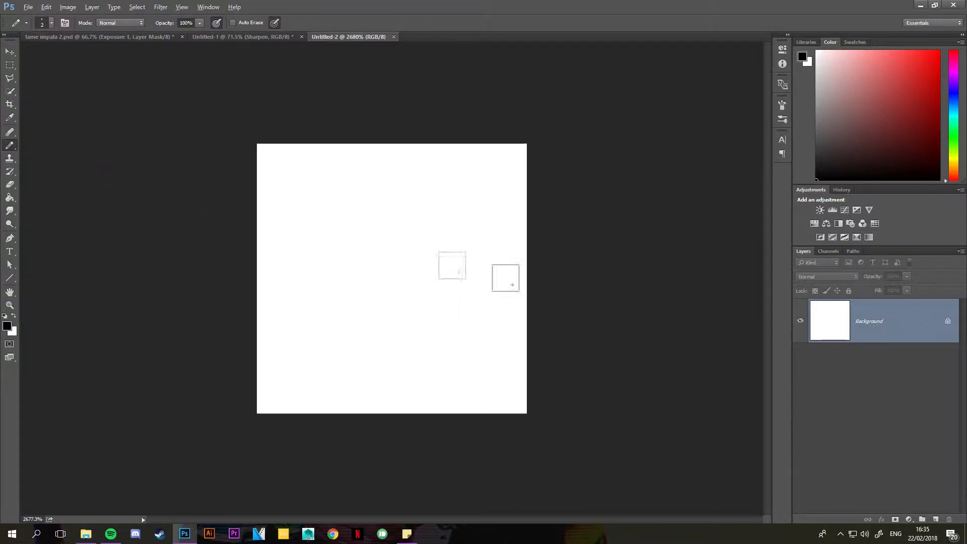
click(946, 323)
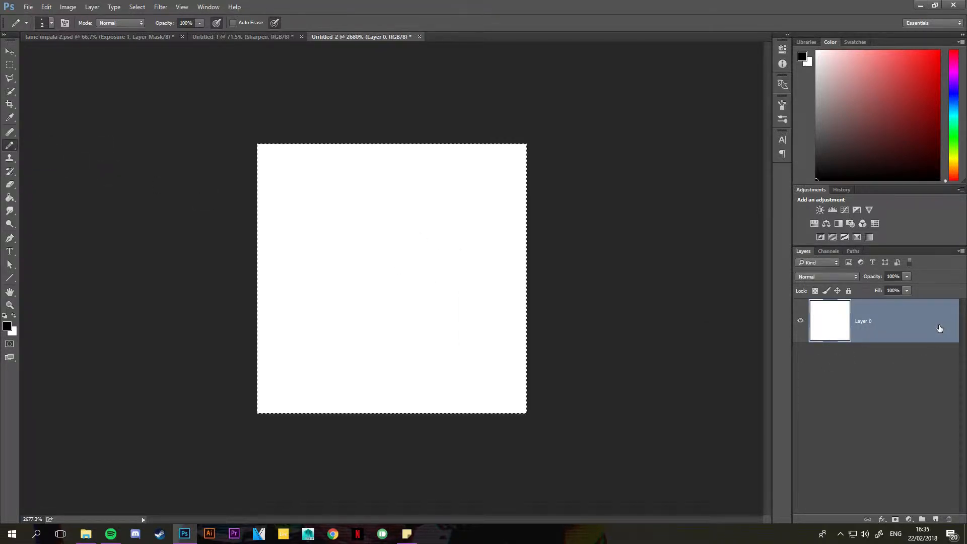
key(Delete)
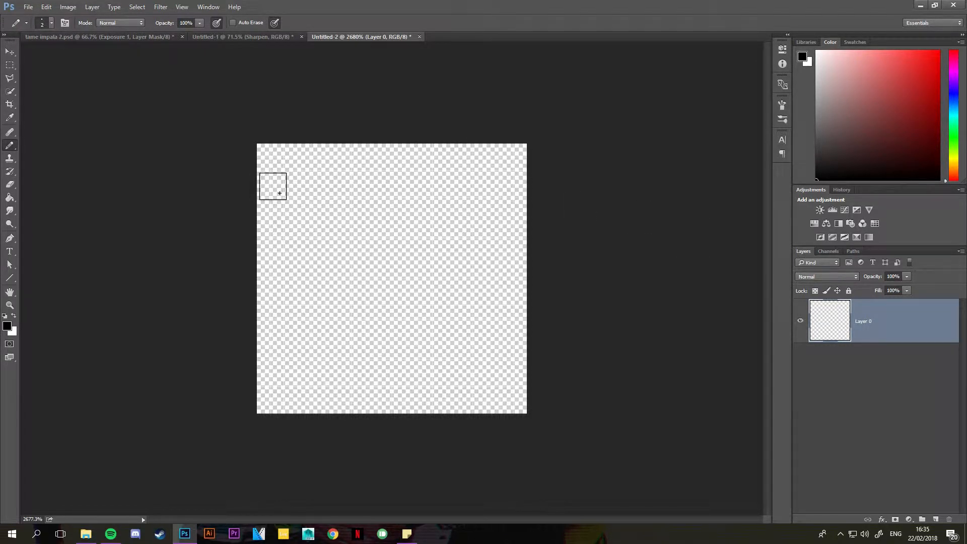
- Draw five full-width horizontal black stripes, each 2 px thick, with 2 px transparent gaps, starting 2 px below the canvas's upper edge
mouse_move(278, 192)
mouse_down()
mouse_move(272, 185)
mouse_move(528, 184)
mouse_up()
drag(269, 239, 528, 237)
click(271, 291)
drag(270, 291, 527, 292)
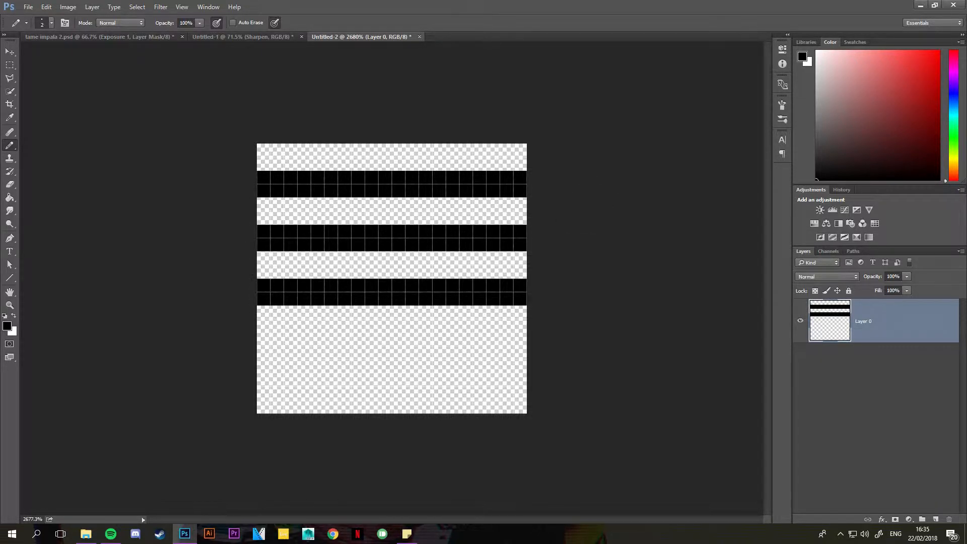
drag(271, 345, 527, 346)
drag(267, 399, 527, 400)
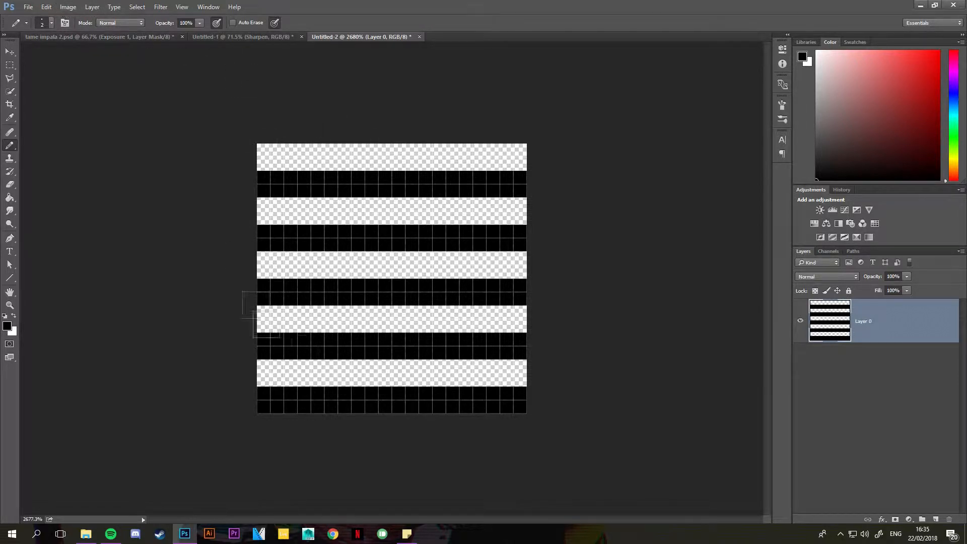
click(45, 6)
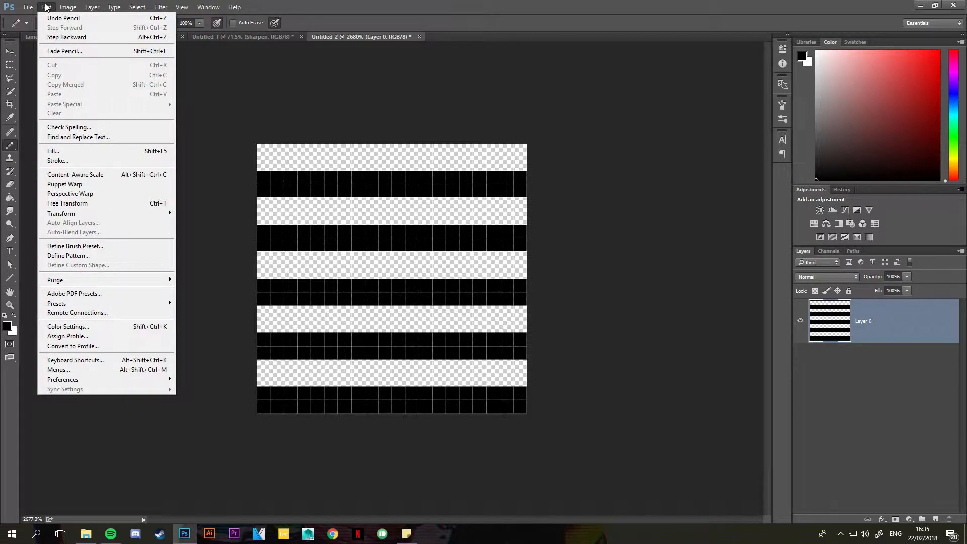
click(144, 255)
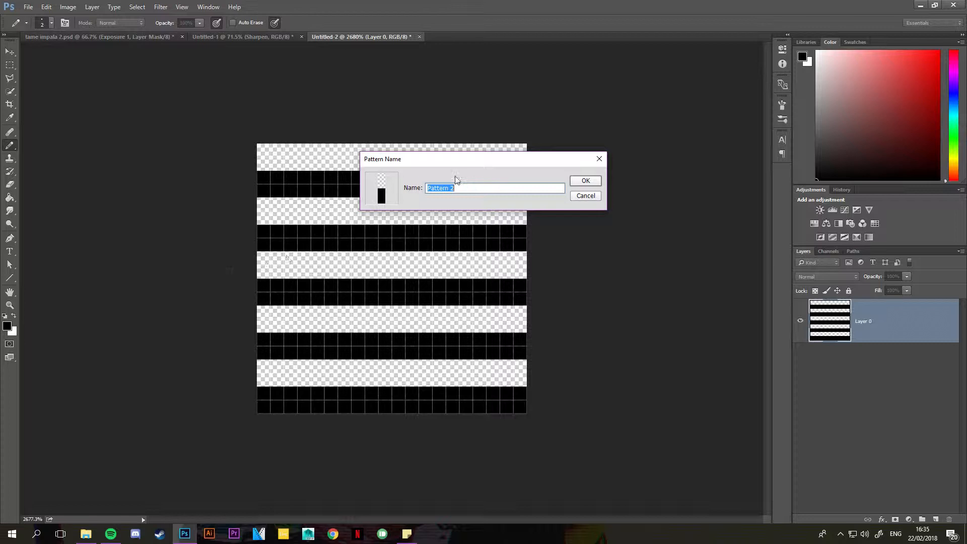
click(593, 198)
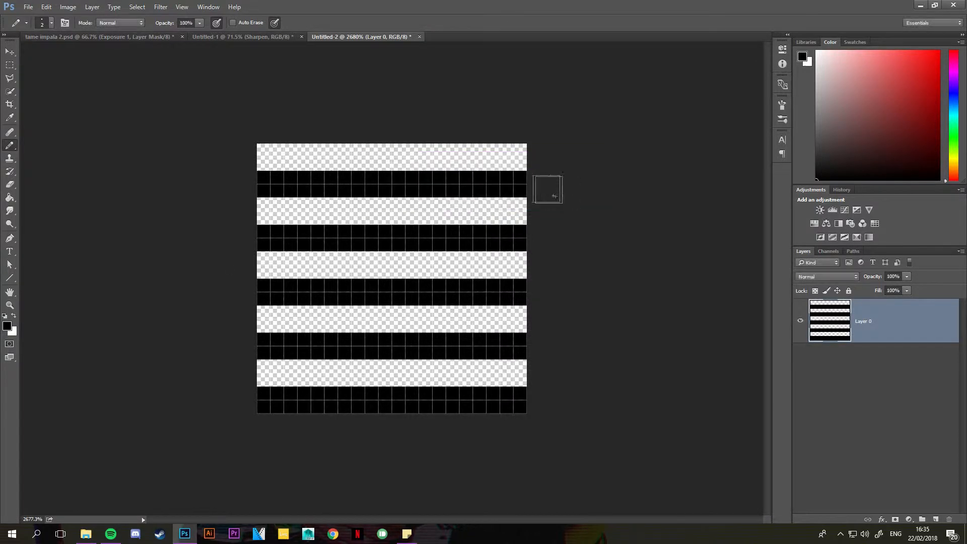
click(47, 7)
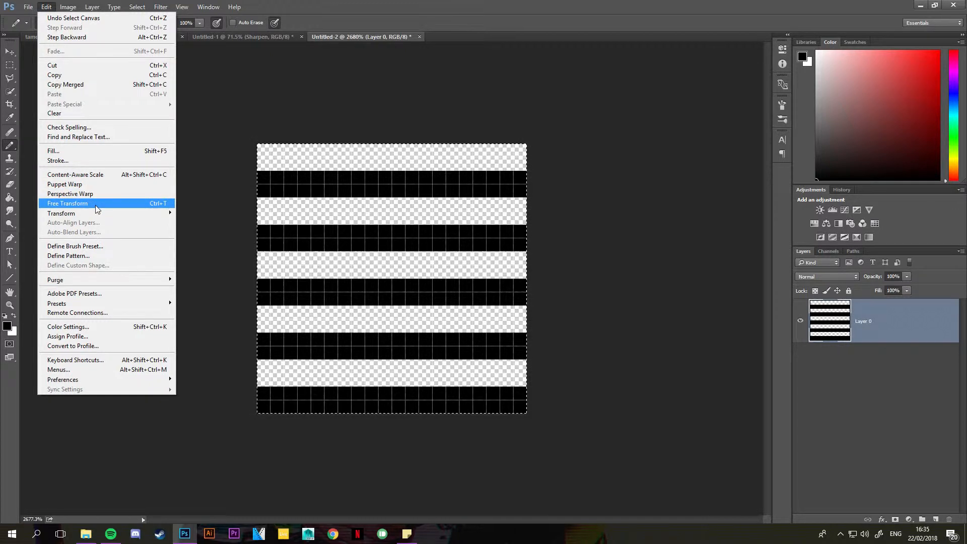
click(109, 256)
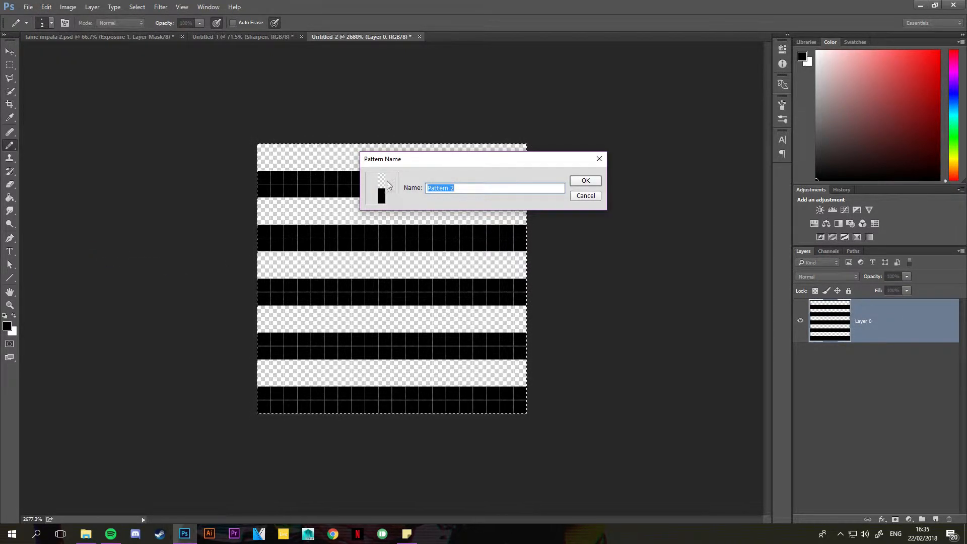
click(586, 198)
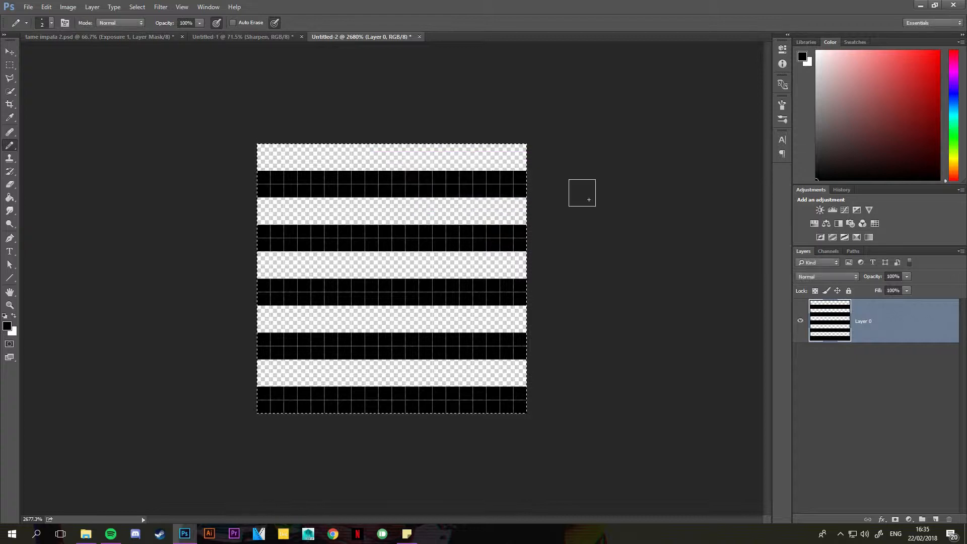
key(ctrl+d)
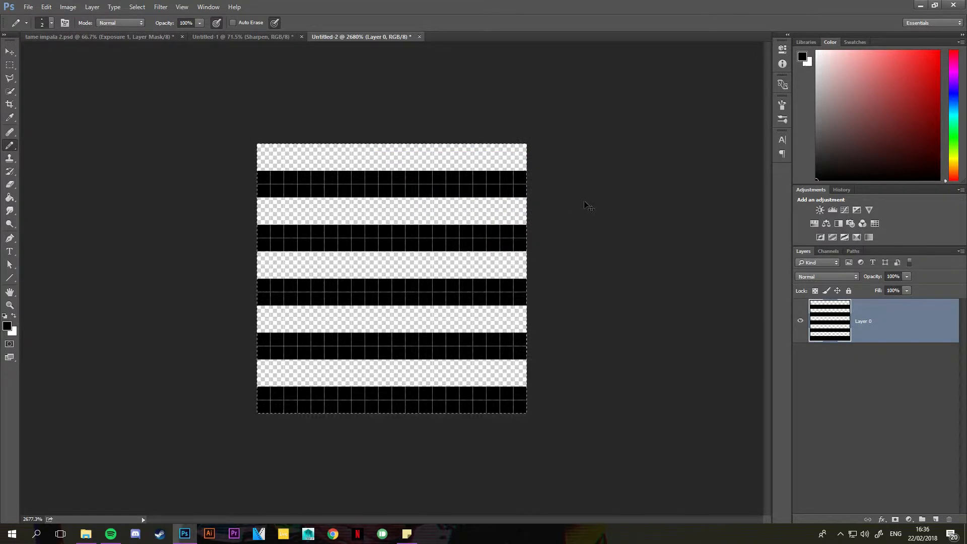
- Move the black stripes up 2 px with Free Transform so the first one meets the canvas's upper edge
key(ctrl+t)
drag(414, 198, 428, 171)
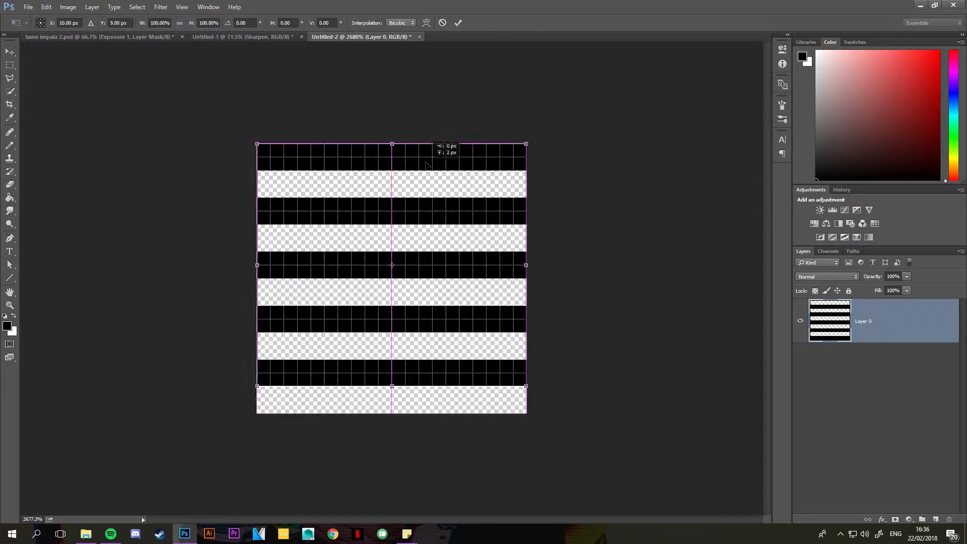
key(Return)
- Try to define the striped canvas as a pattern, and close its document without saving
click(62, 8)
mouse_move(45, 7)
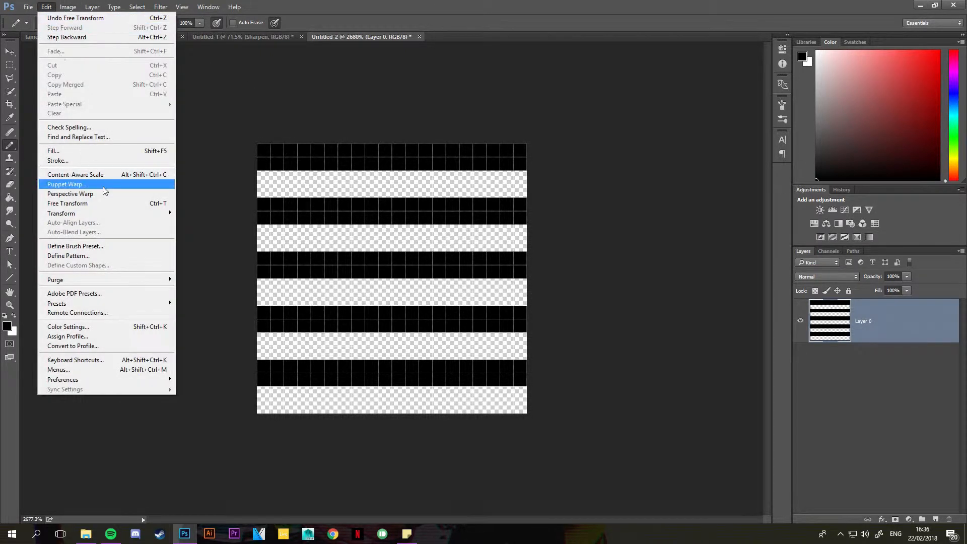
click(106, 256)
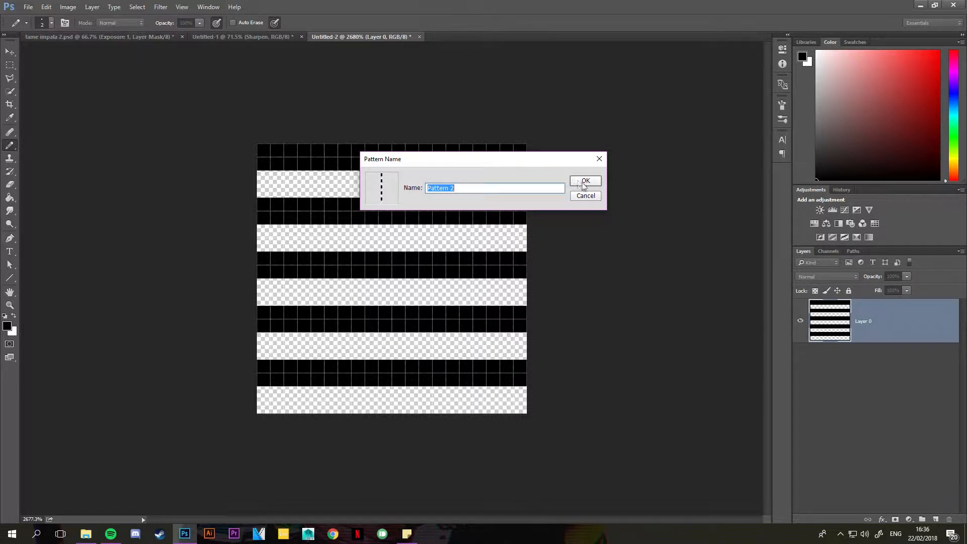
click(582, 196)
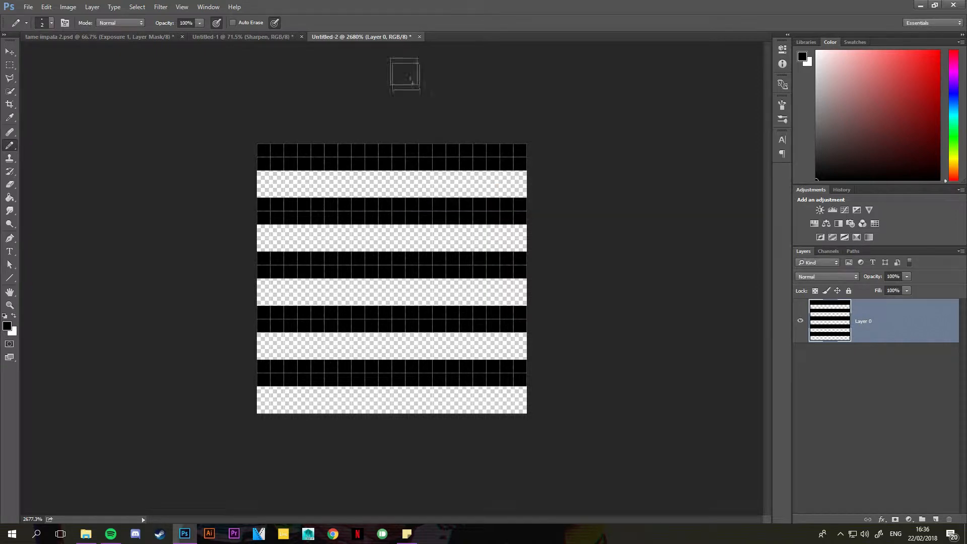
click(421, 37)
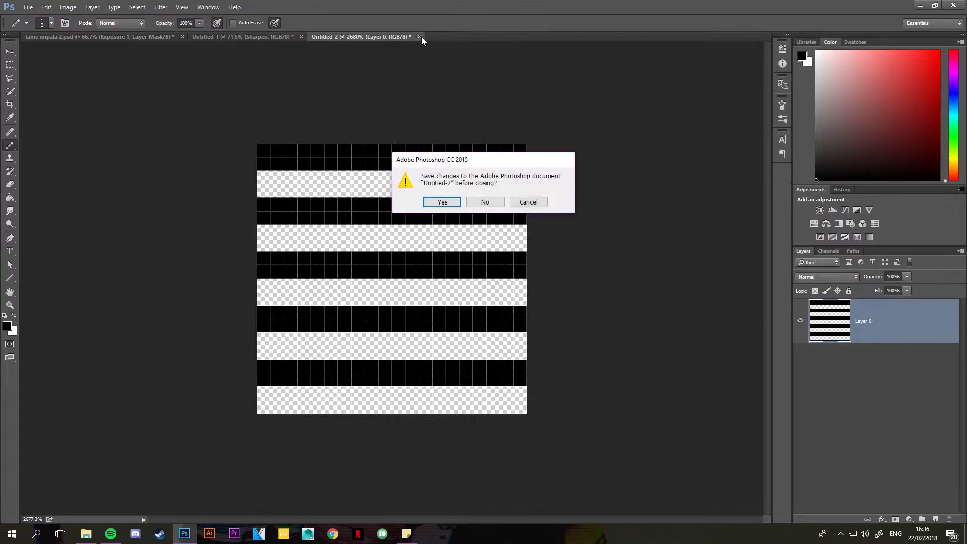
click(485, 202)
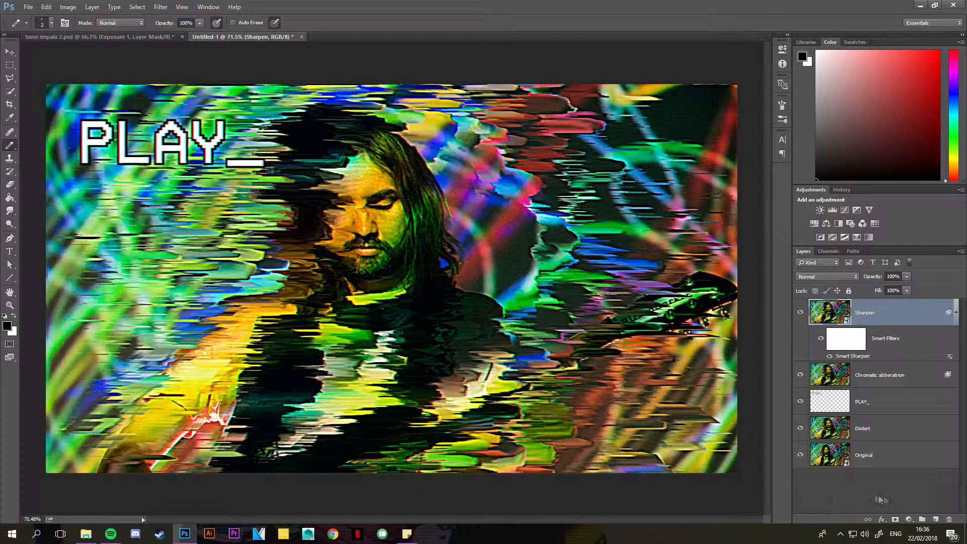
- Add a Pattern Fill layer of the black stripes above the Sharpen layer, scaled to 4%
click(908, 519)
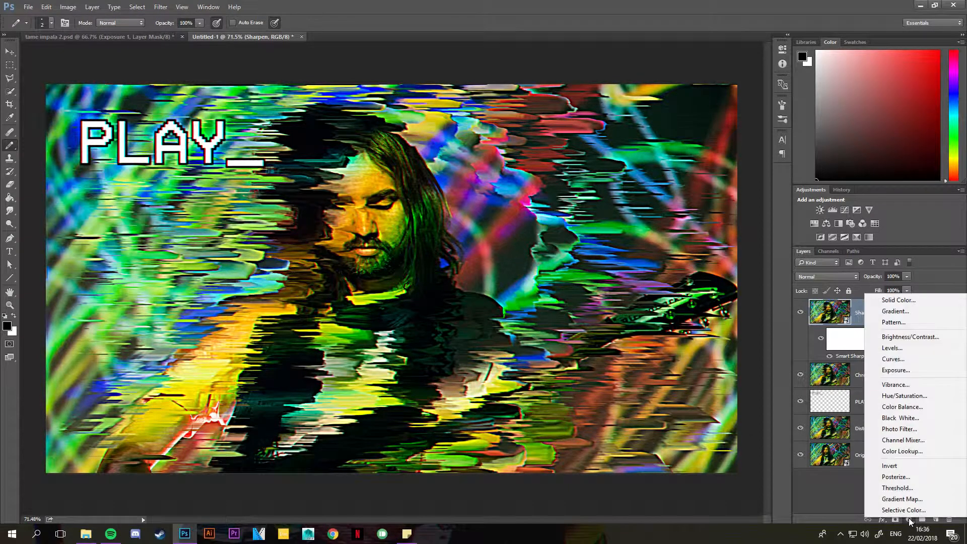
click(896, 322)
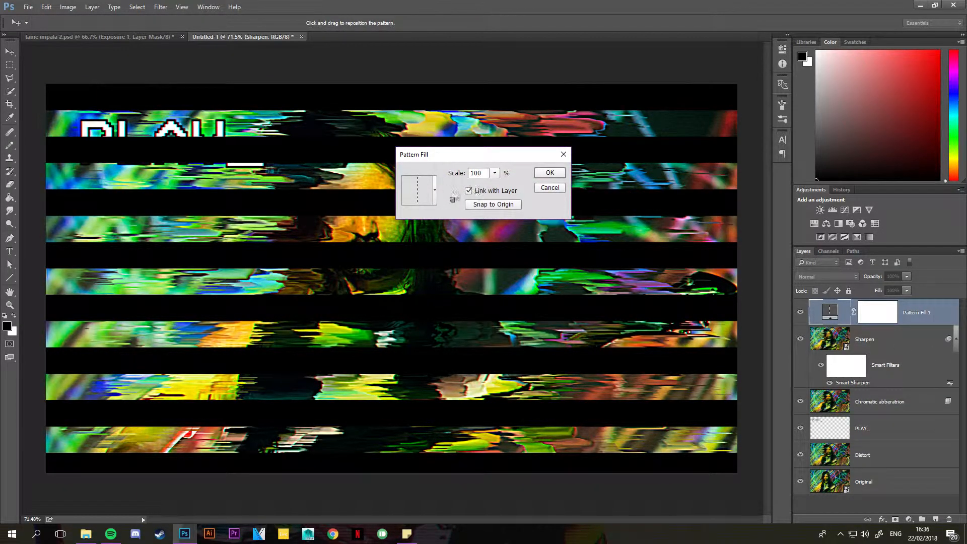
click(494, 173)
mouse_move(494, 189)
mouse_down()
mouse_move(484, 195)
mouse_move(479, 178)
mouse_up()
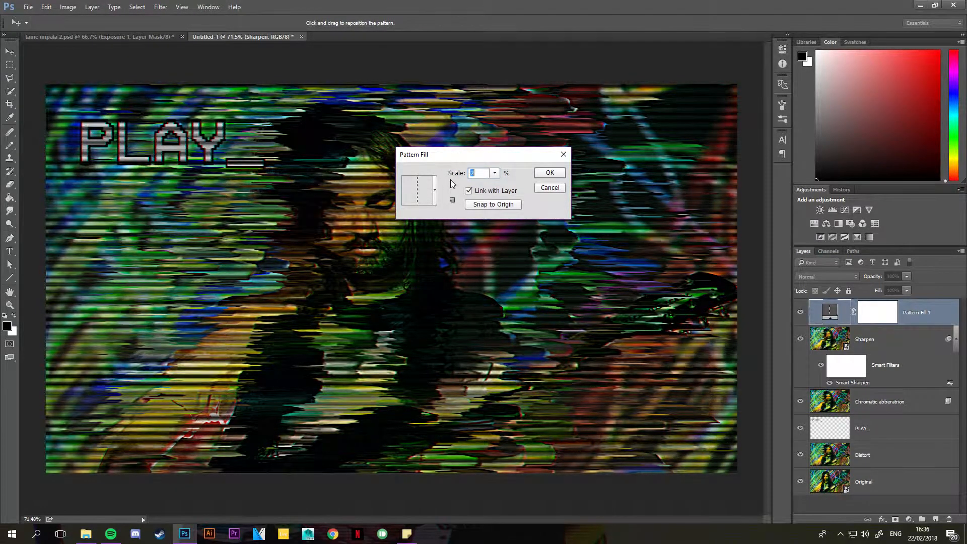
key(Up)
key(Up)
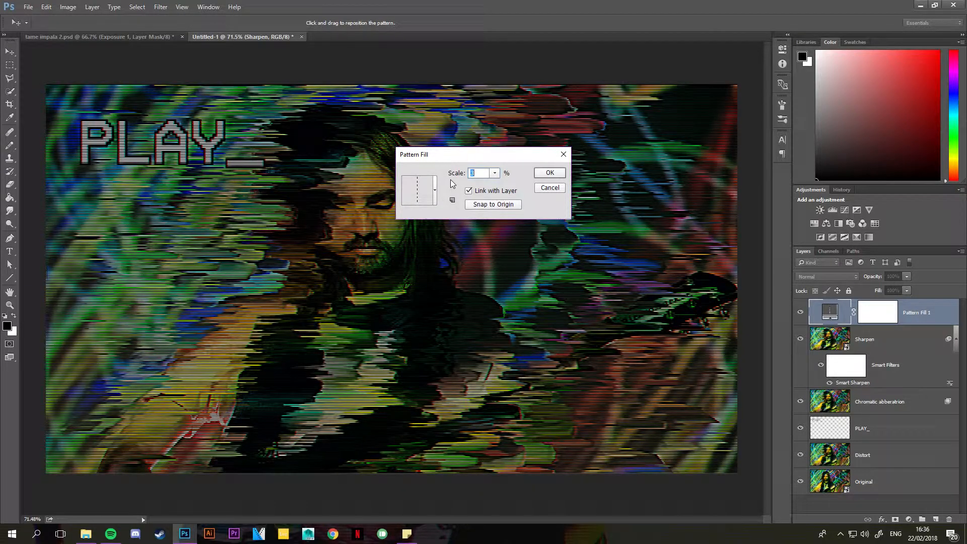
key(Up)
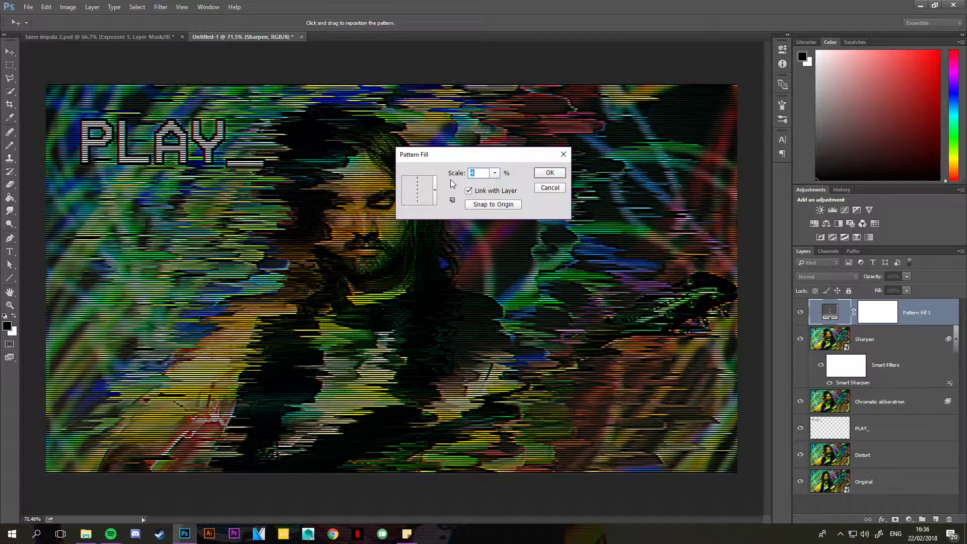
key(Up)
key(Down)
key(Down)
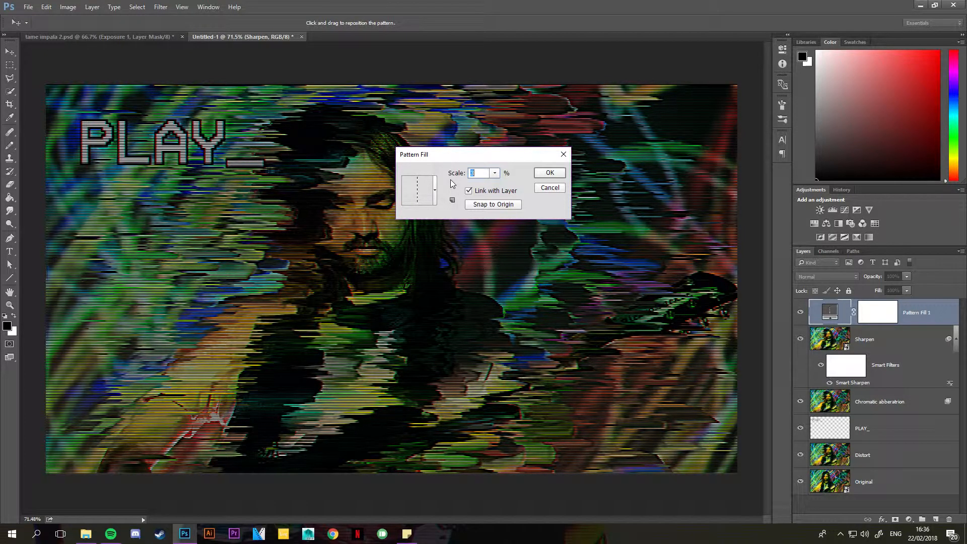
key(Up)
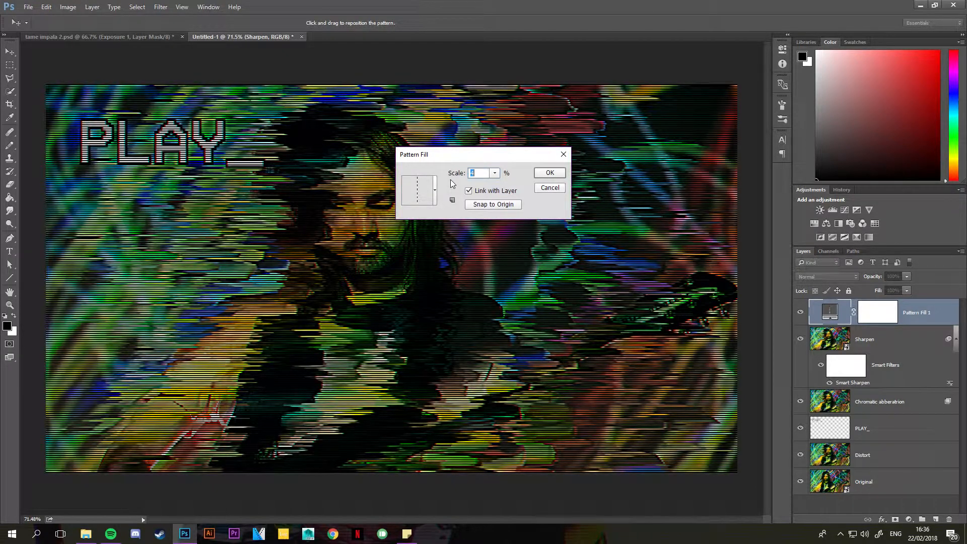
key(Down)
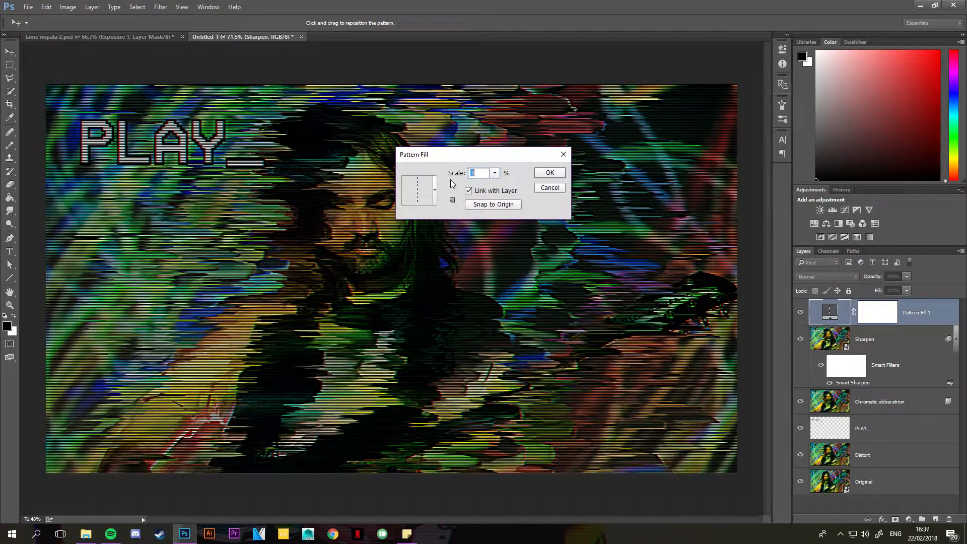
key(Up)
key(Up)
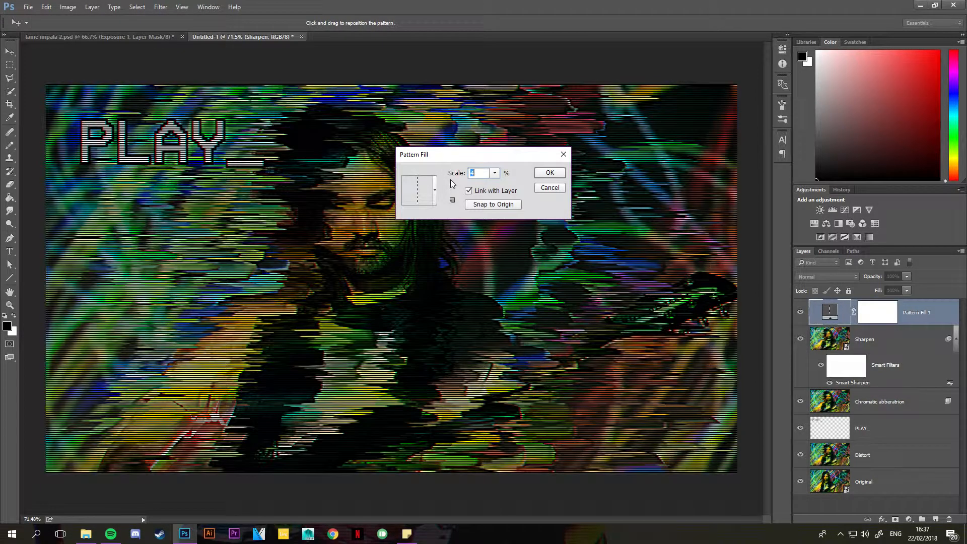
click(556, 174)
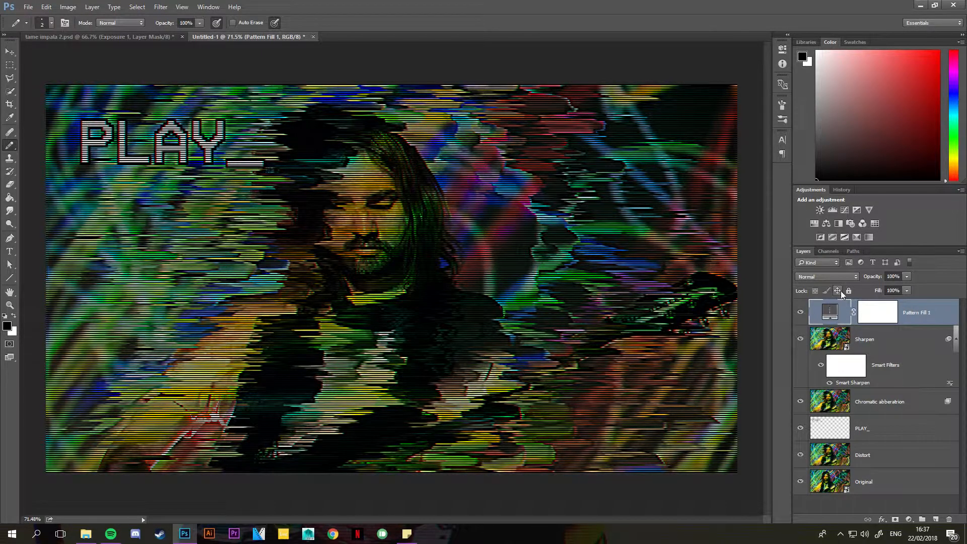
- Blend the pattern fill layer with Soft Light at 100% opacity, and compare the result with tame impala 2.psd
click(841, 276)
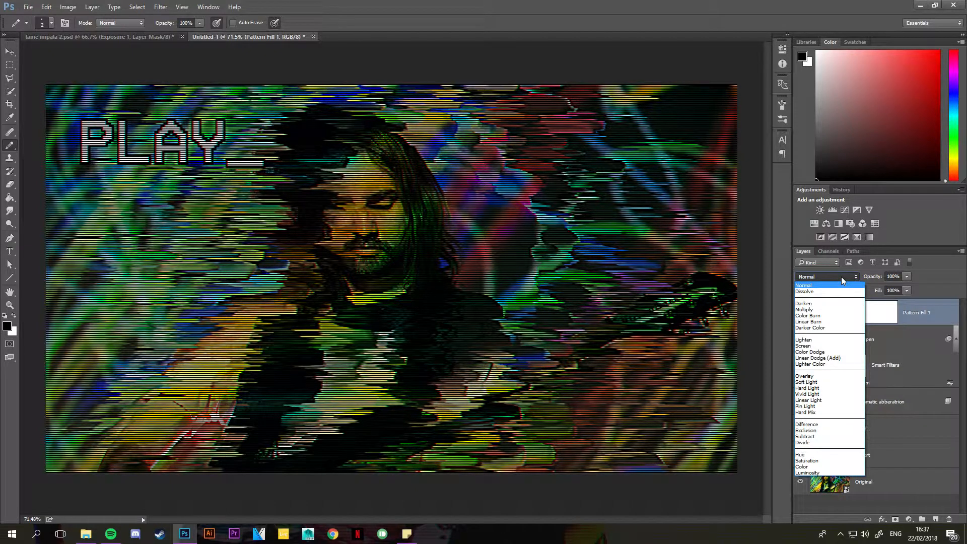
click(844, 382)
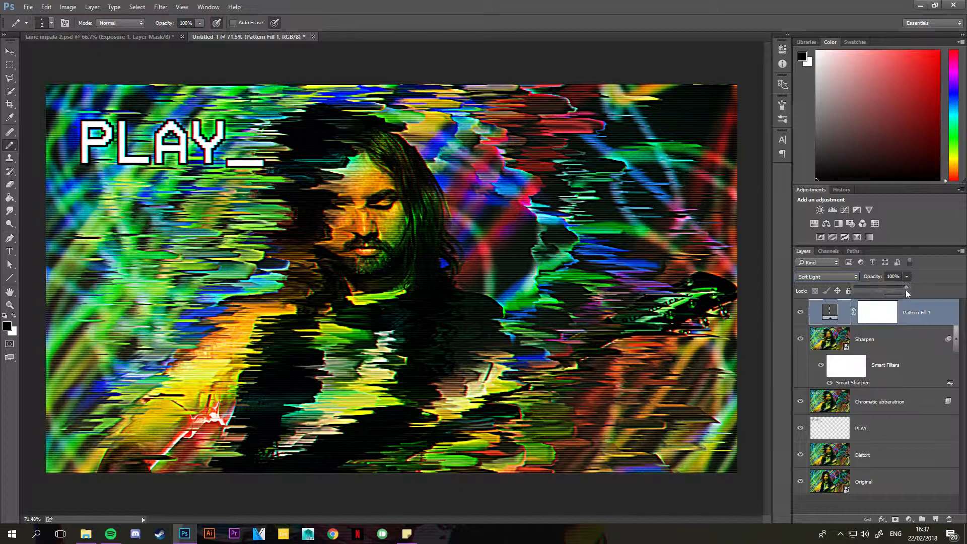
drag(905, 289, 925, 290)
click(165, 37)
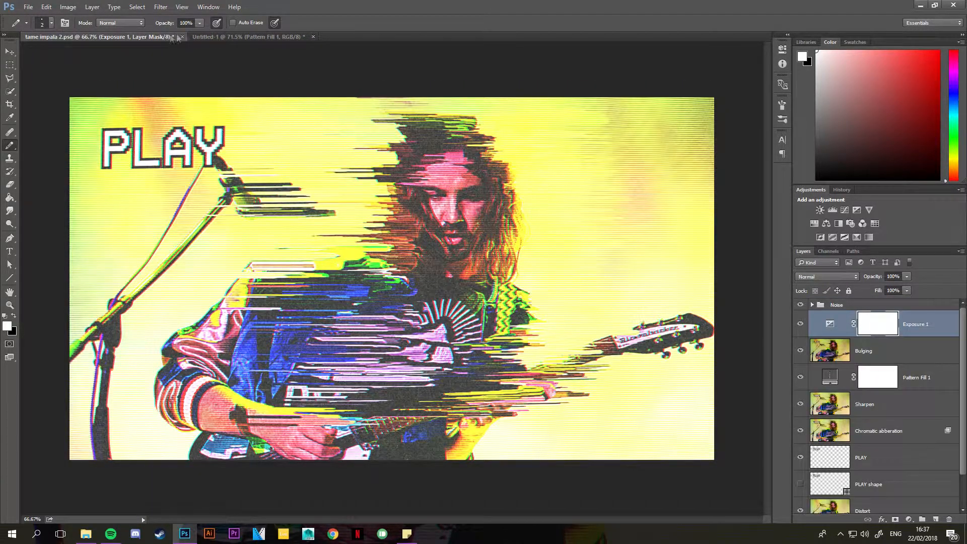
click(206, 36)
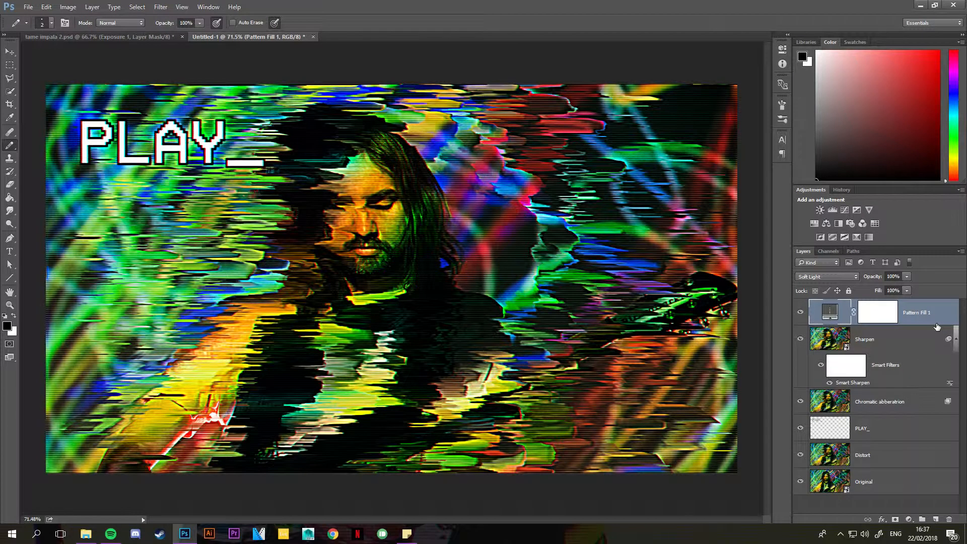
- Stamp all visible layers into a new layer above the pattern fill, and open it in Liquify
drag(933, 325, 906, 330)
key(ctrl+shift+alt+e)
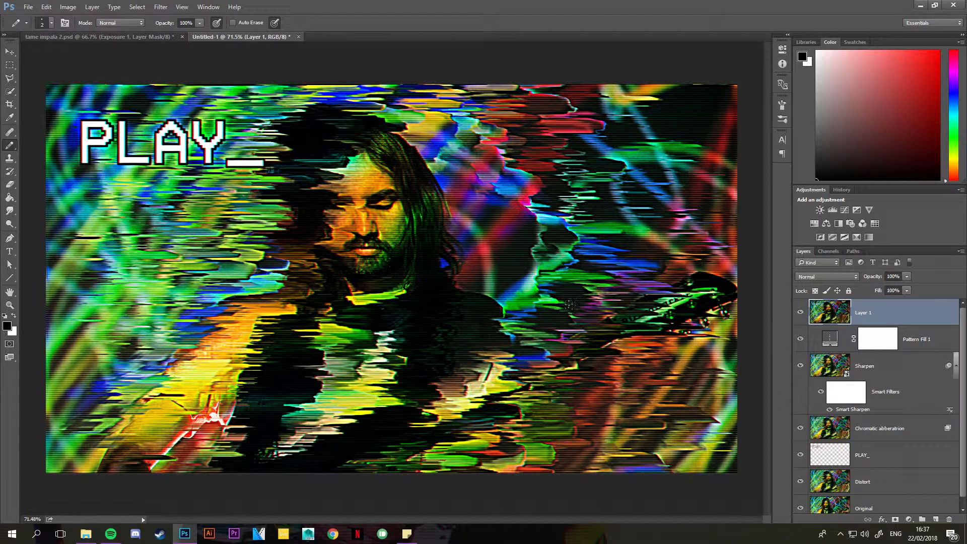
click(161, 8)
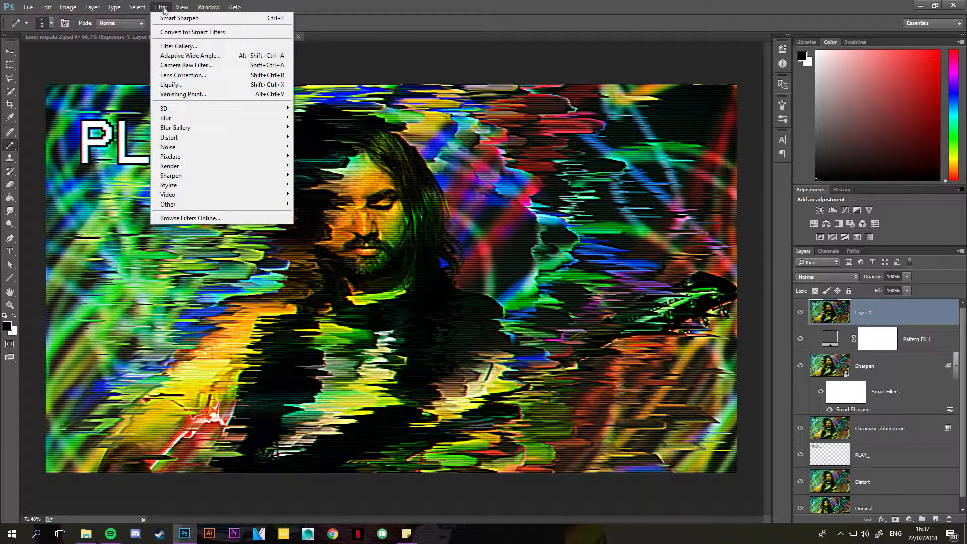
click(202, 89)
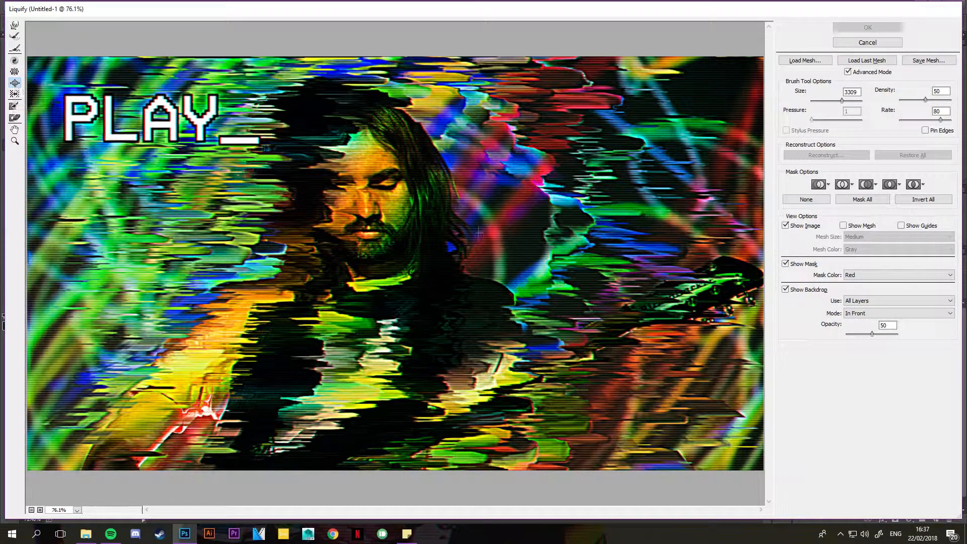
alt+scroll(479, 233, down, 3)
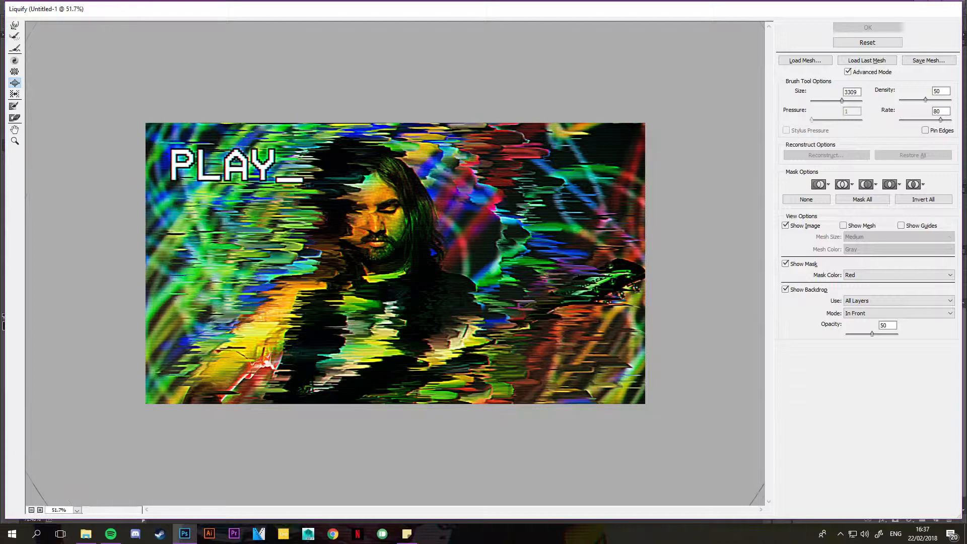
click(397, 257)
key(ctrl+z)
click(388, 246)
- Bulge the whole picture slightly from its centre with the Bloat tool at brush size 3026, and apply Liquify
mouse_move(389, 246)
alt+mouse_down()
mouse_move(422, 220)
mouse_move(393, 241)
mouse_move(360, 243)
mouse_move(380, 237)
alt+mouse_up()
key(ctrl+minus)
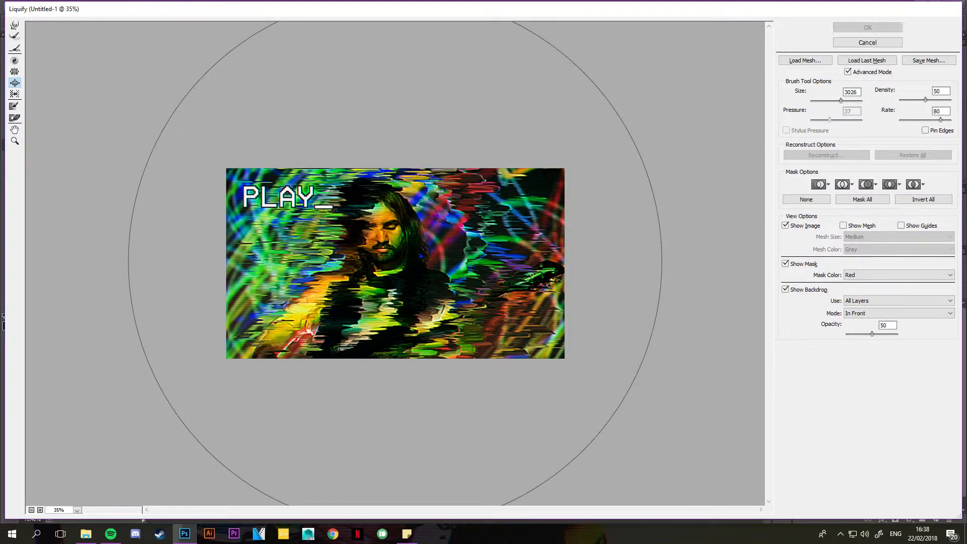
drag(395, 263, 394, 262)
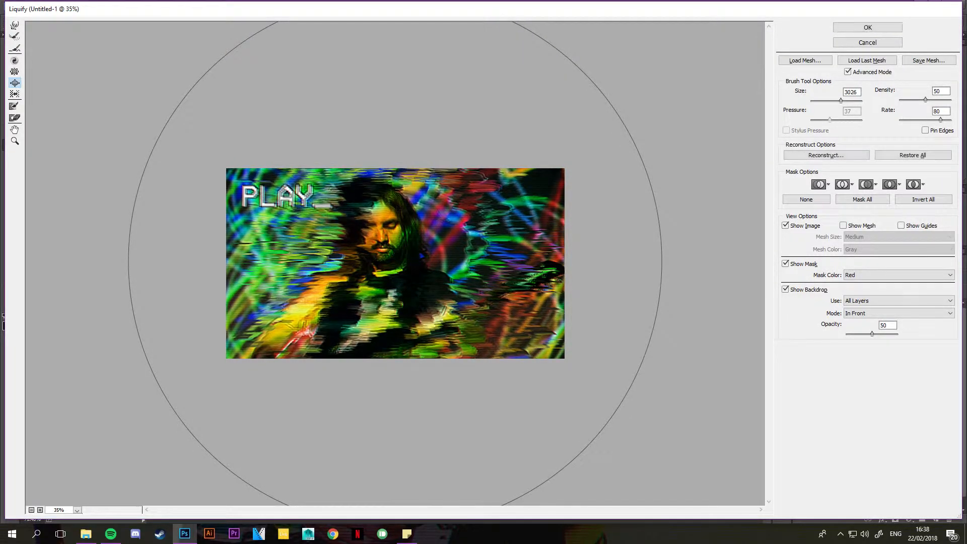
scroll(394, 263, up, 2)
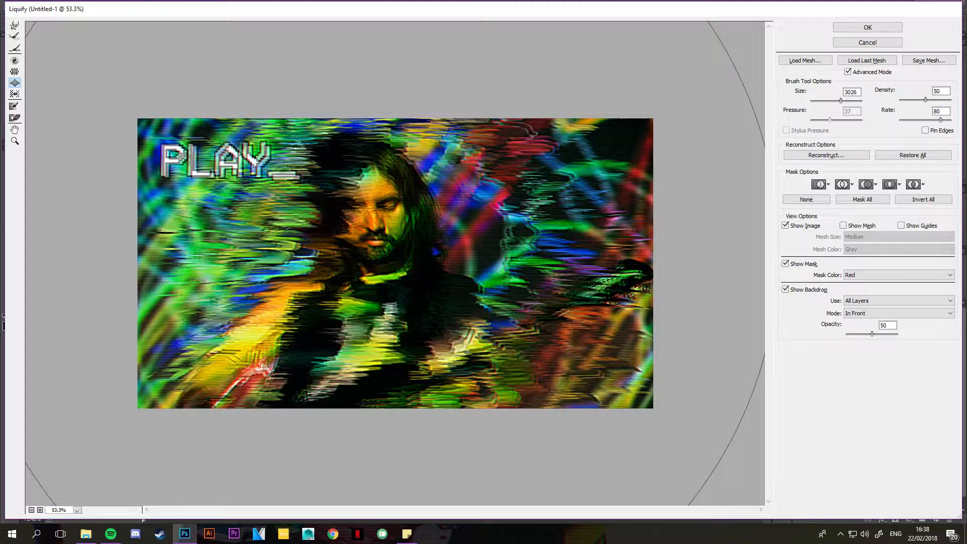
click(870, 28)
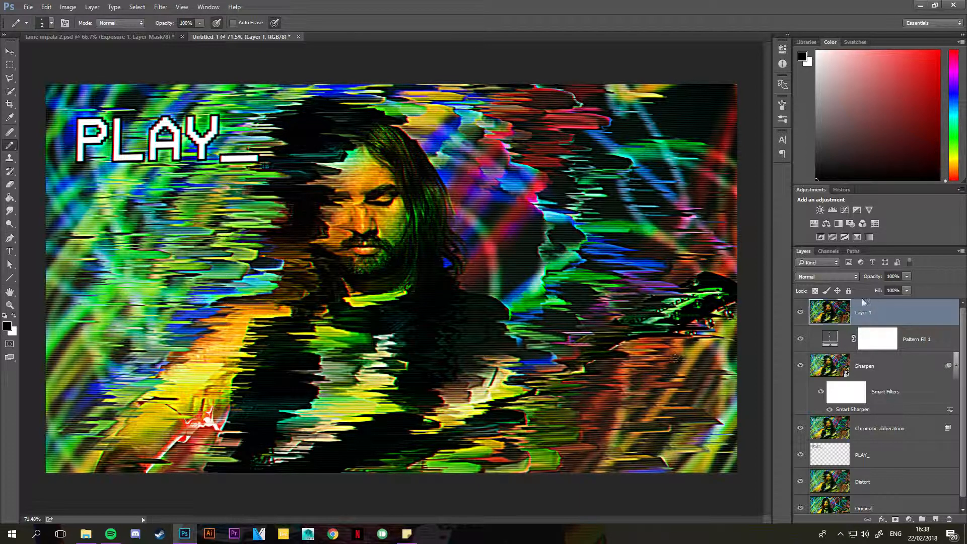
- Rename the liquified stamped layer as Bulge
double_click(862, 313)
text(Bilge)
key(Return)
double_click(860, 312)
text(Bulge)
key(Return)
- Rename the pattern fill layer as Scan lines
double_click(916, 339)
text(Scan lones)
key(Return)
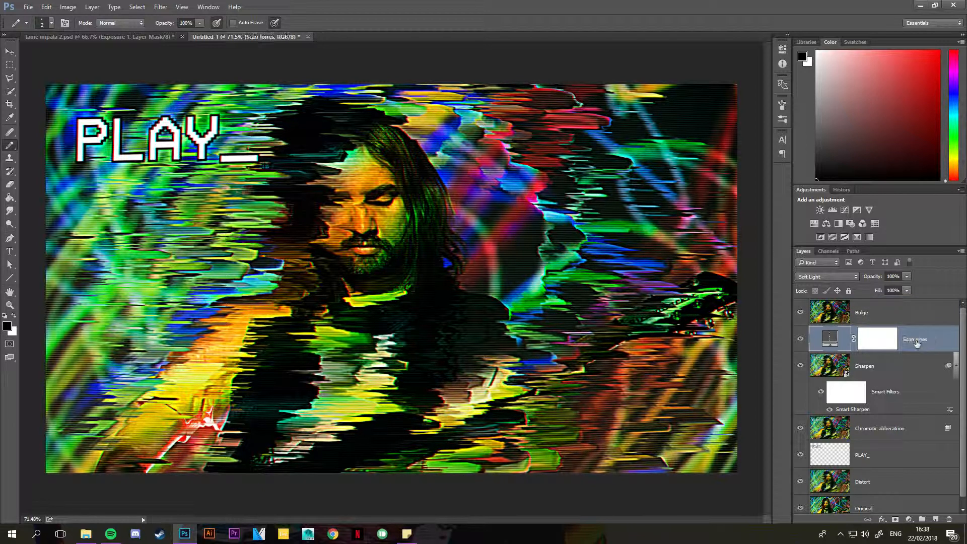
double_click(920, 339)
click(920, 339)
key(Return)
- Add an Exposure adjustment layer directly above the Bulge layer
click(901, 317)
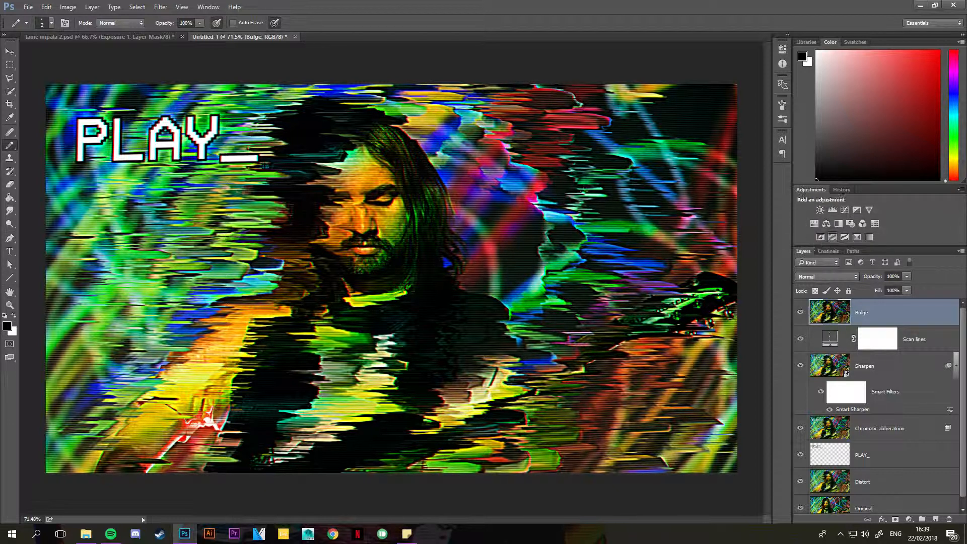
click(218, 10)
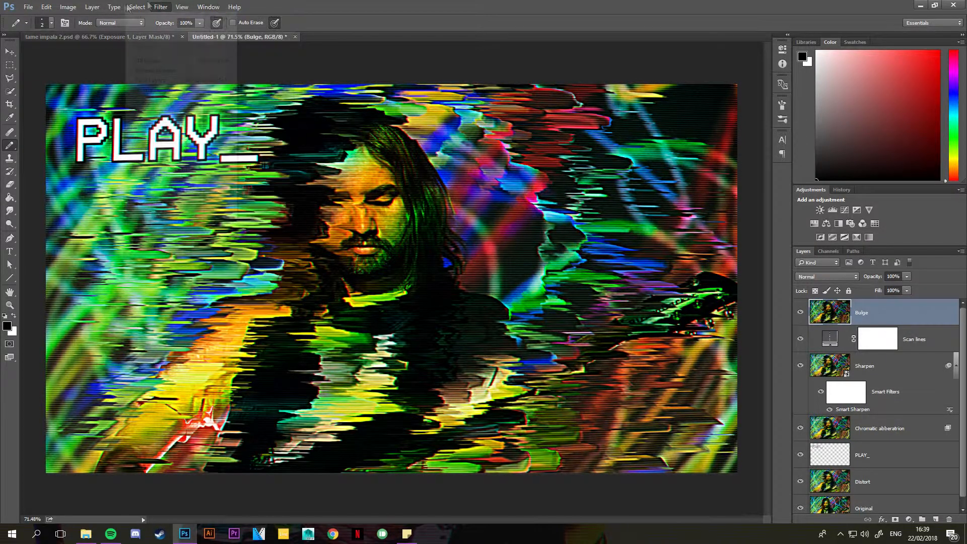
mouse_move(65, 6)
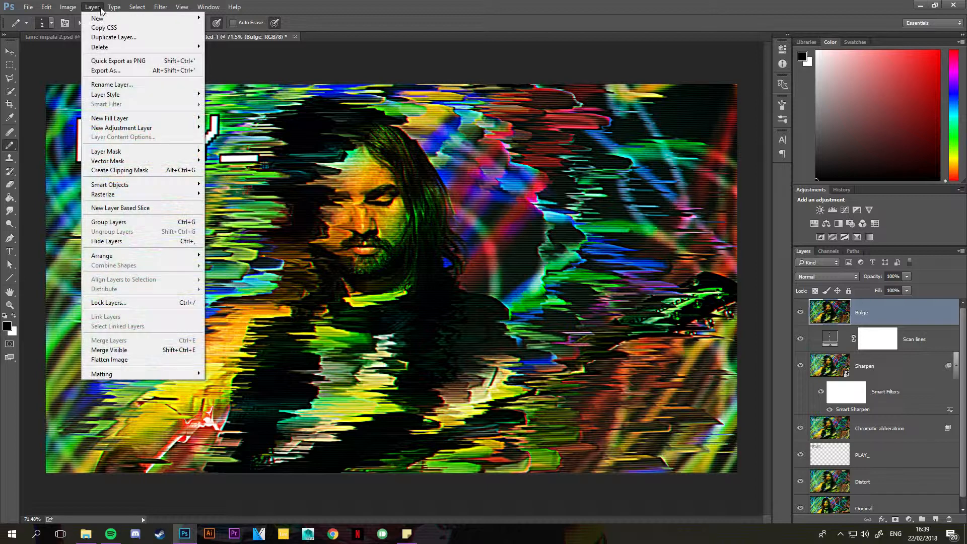
mouse_move(113, 20)
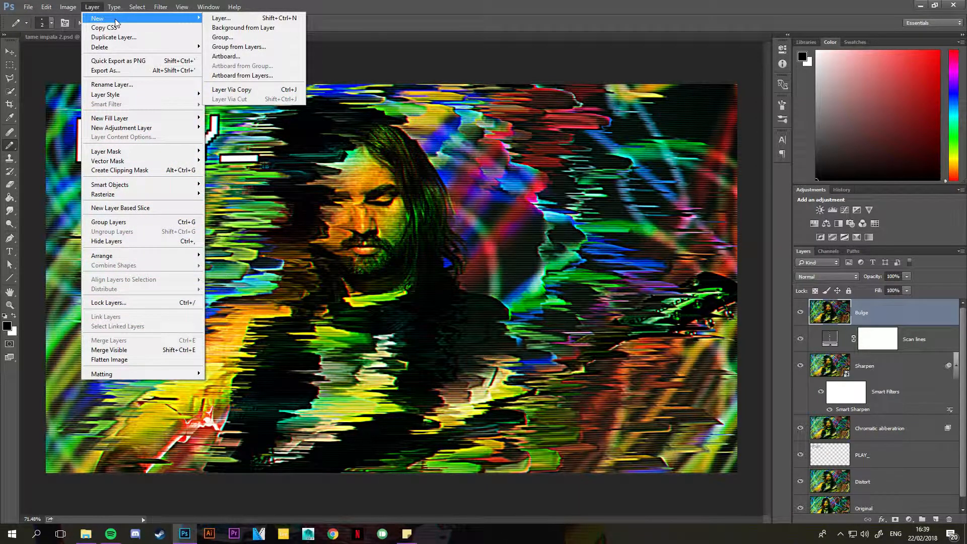
mouse_move(174, 129)
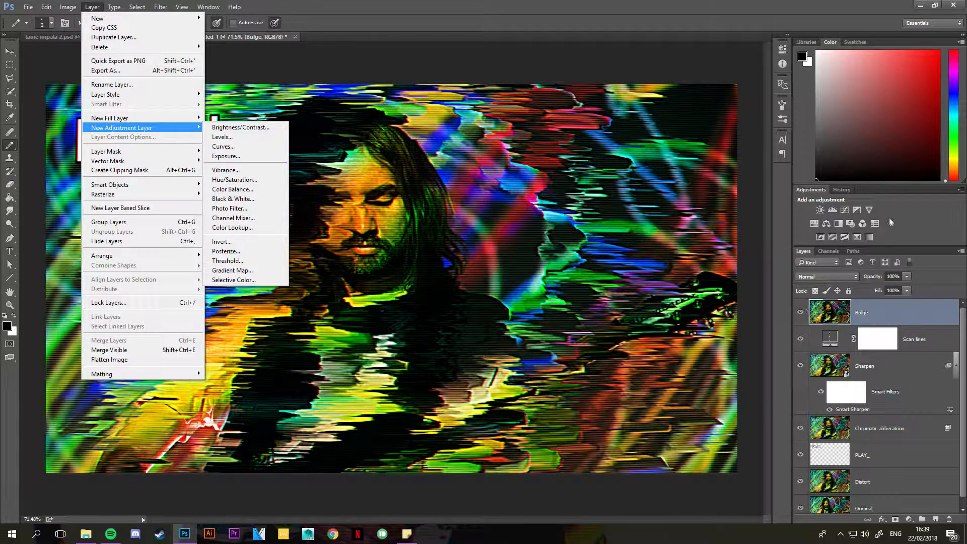
click(937, 212)
click(856, 210)
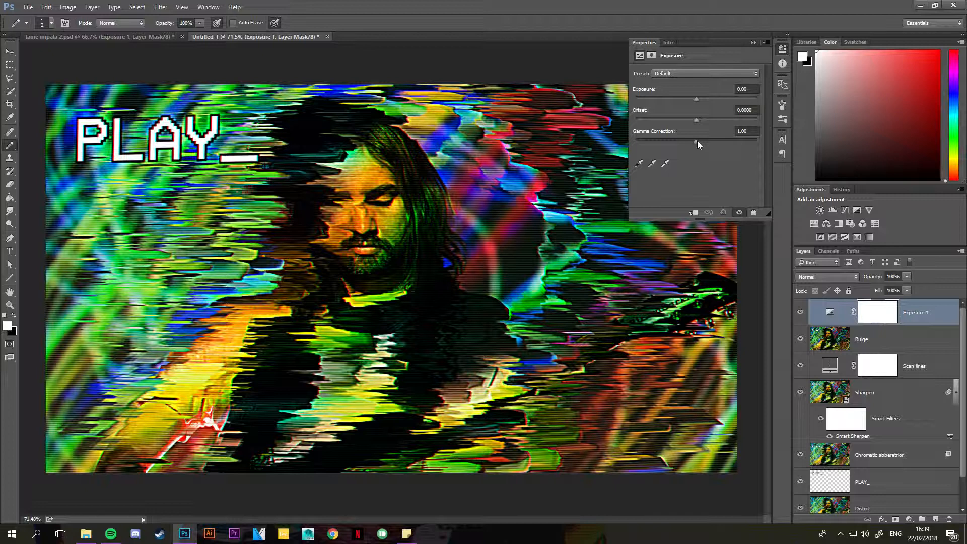
- Set the Exposure adjustment to gamma correction 0.73, offset +0.0372 and exposure +1.43
drag(697, 140, 708, 123)
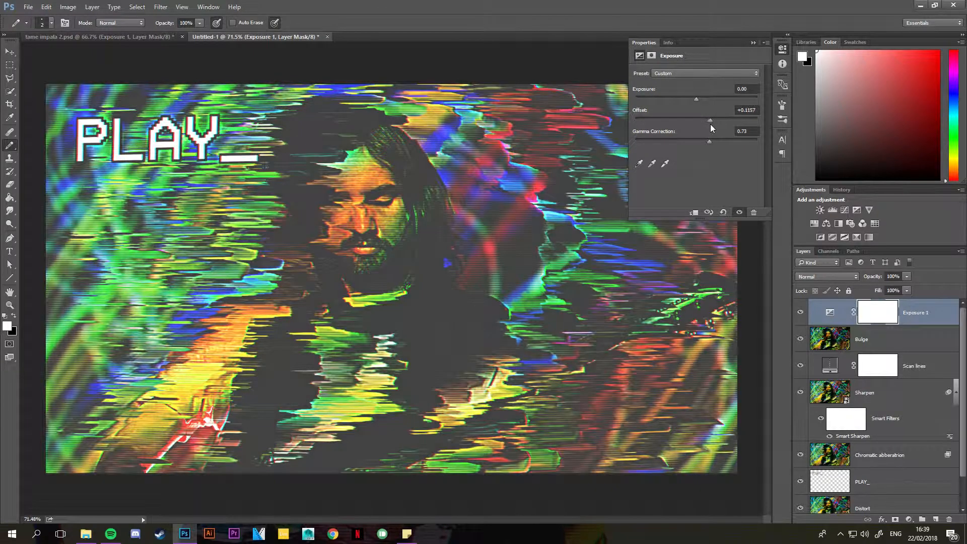
drag(711, 123, 699, 120)
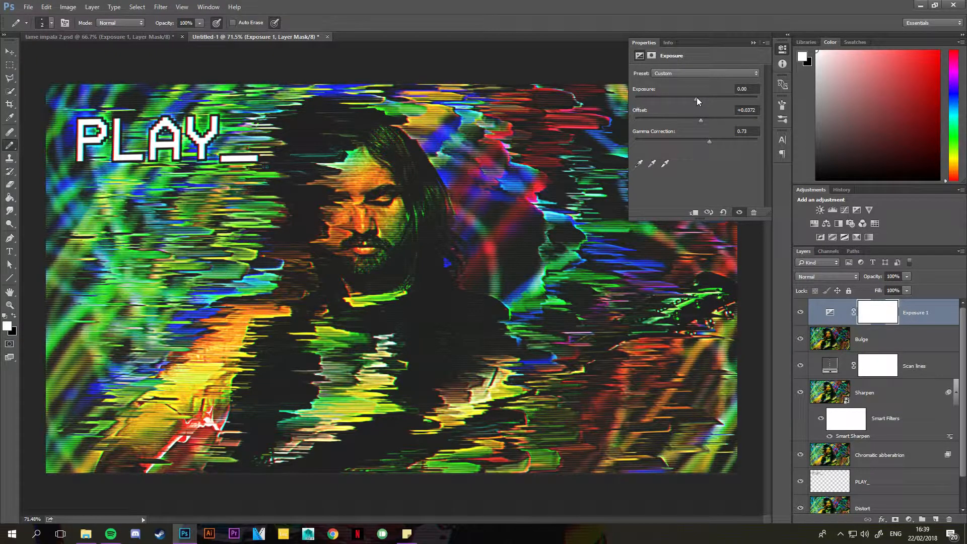
drag(696, 99, 712, 102)
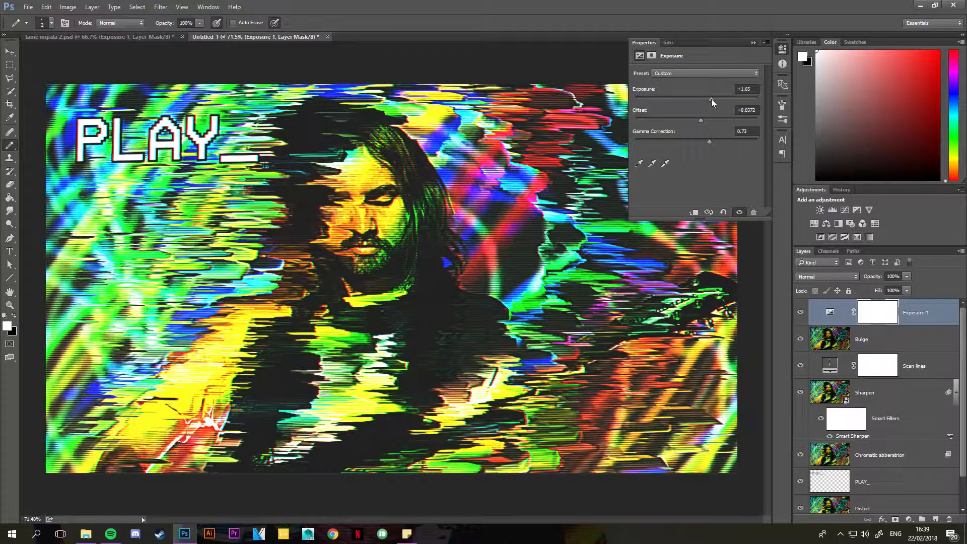
drag(711, 99, 709, 98)
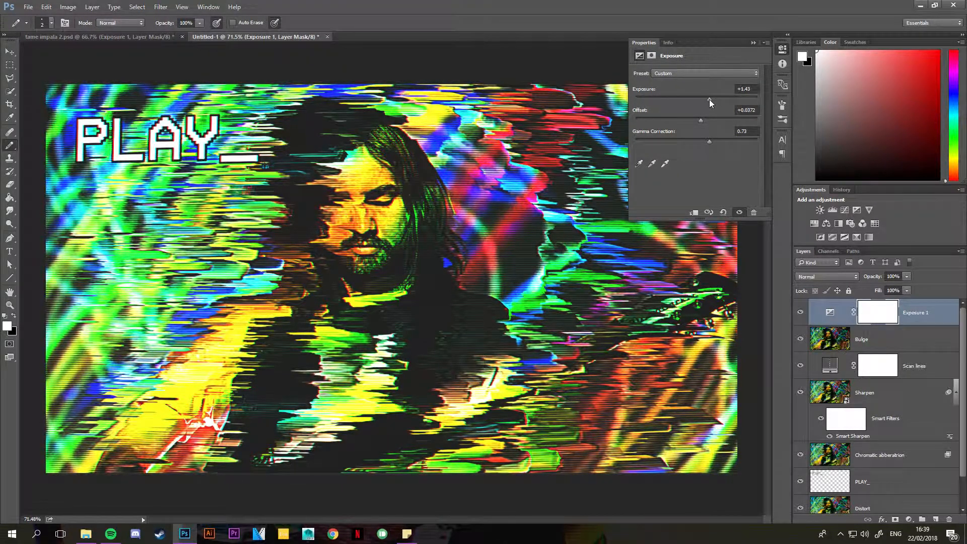
click(753, 43)
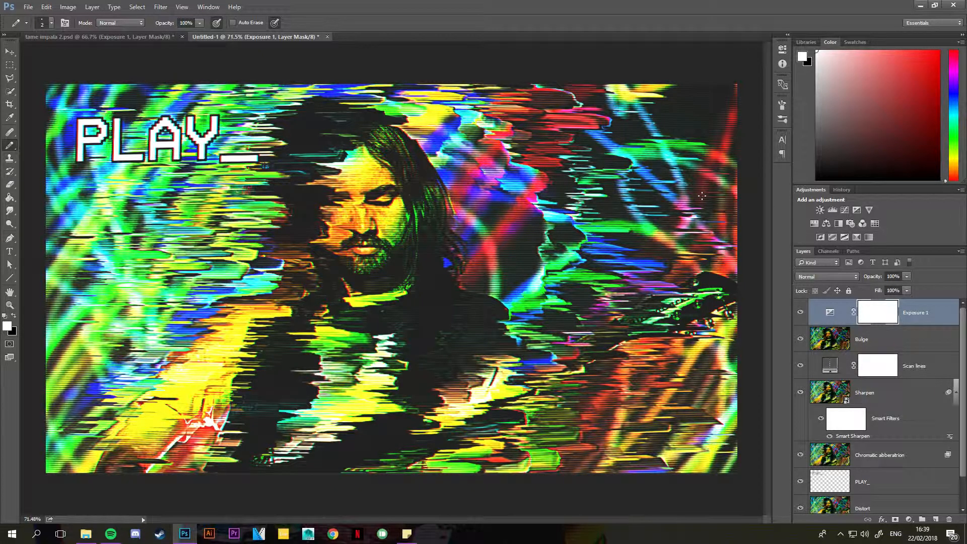
- Compare the picture with the reference tame impala 2.psd, and check it with the Exposure adjustment hidden and shown
click(153, 36)
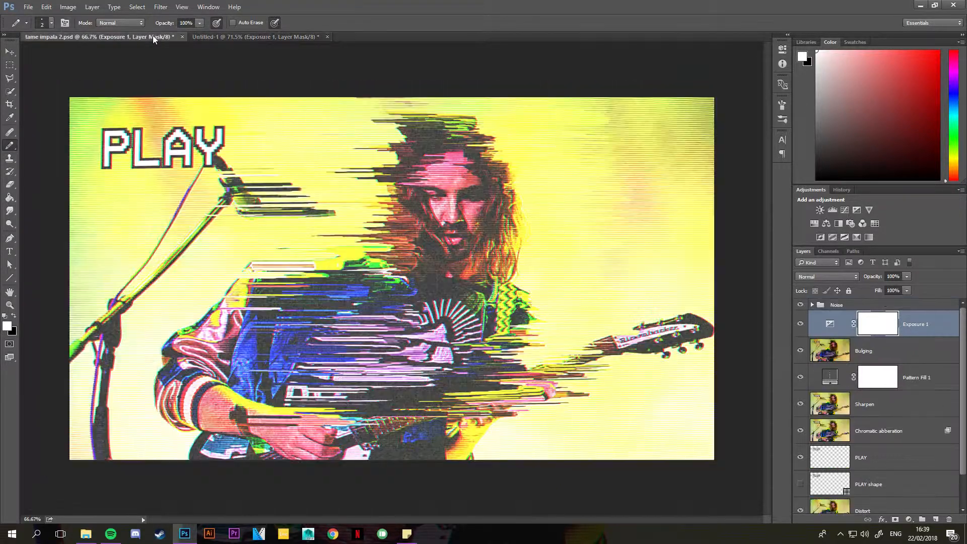
click(234, 36)
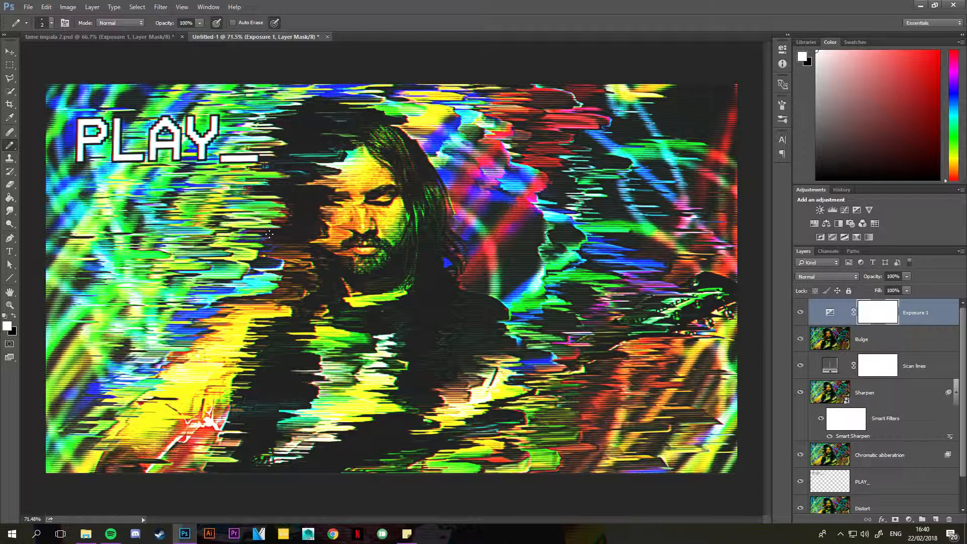
click(800, 313)
click(800, 313)
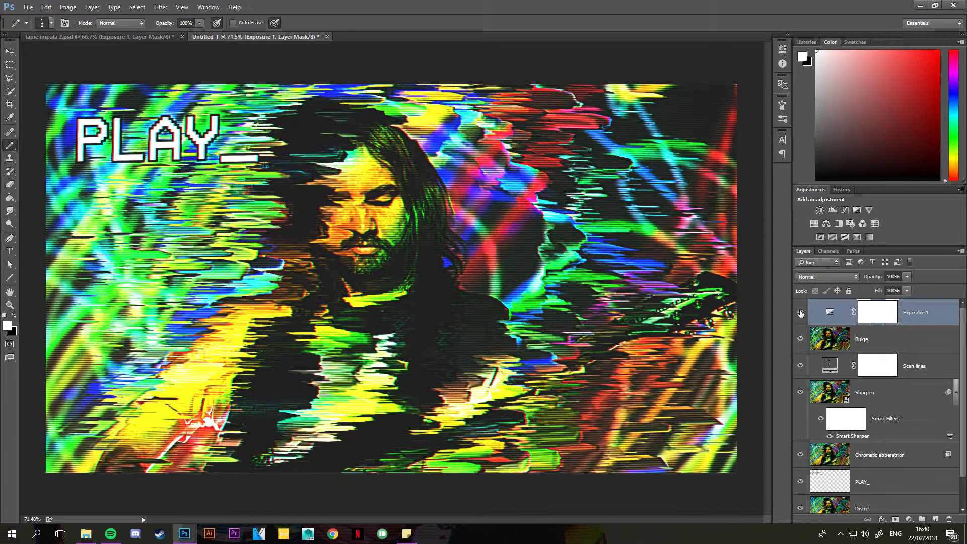
- Hide and show the Exposure, Bulge and Scan lines layers to compare their effects, leaving all of them visible
drag(800, 313, 800, 339)
click(800, 366)
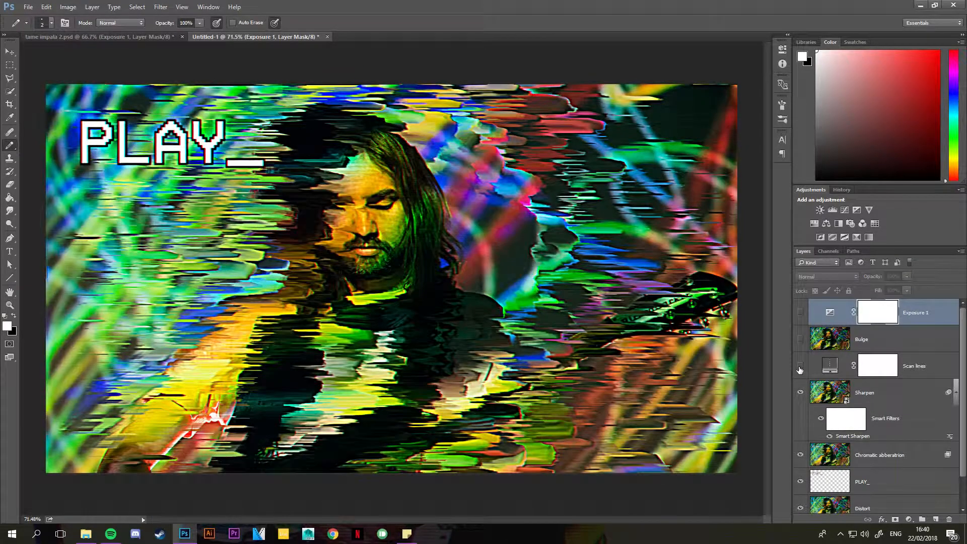
click(799, 367)
click(800, 367)
click(800, 367)
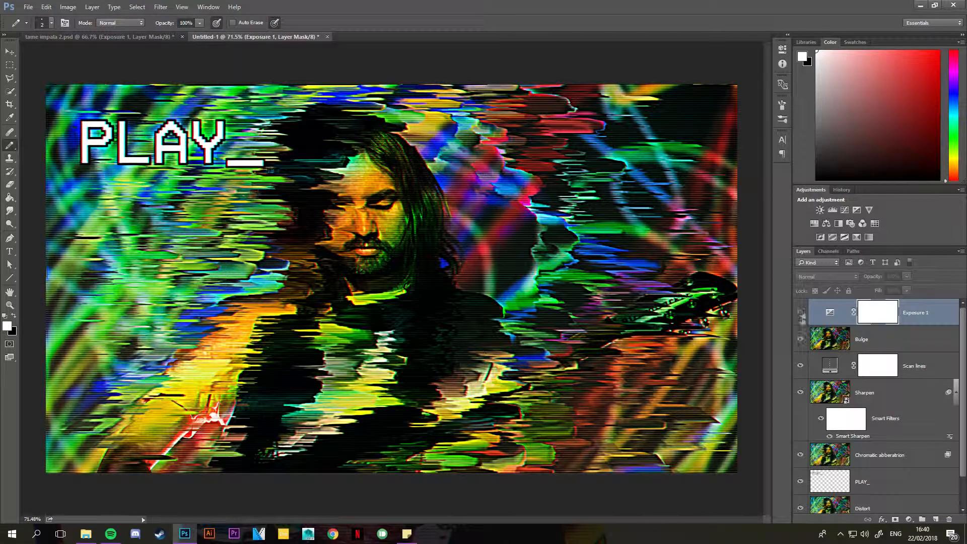
drag(801, 334, 800, 313)
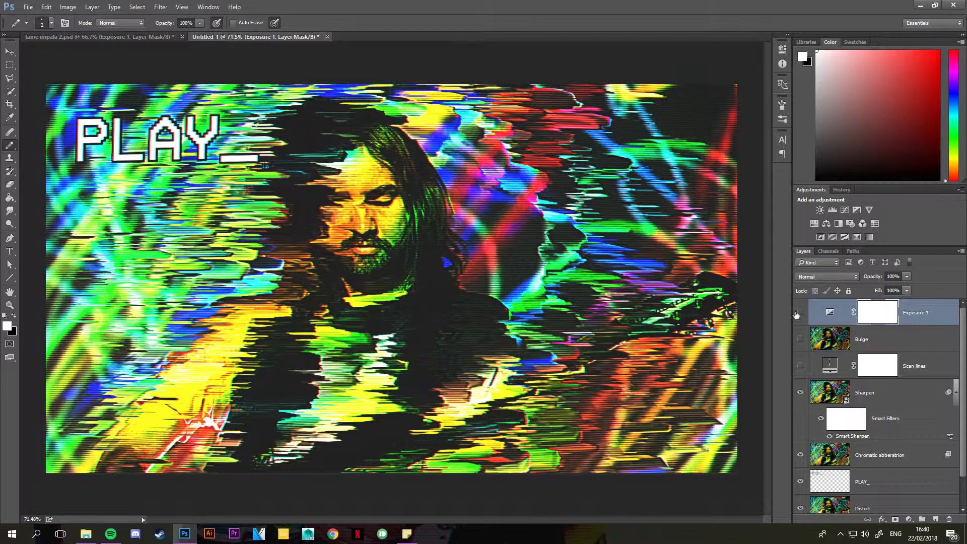
drag(800, 312, 803, 394)
click(803, 393)
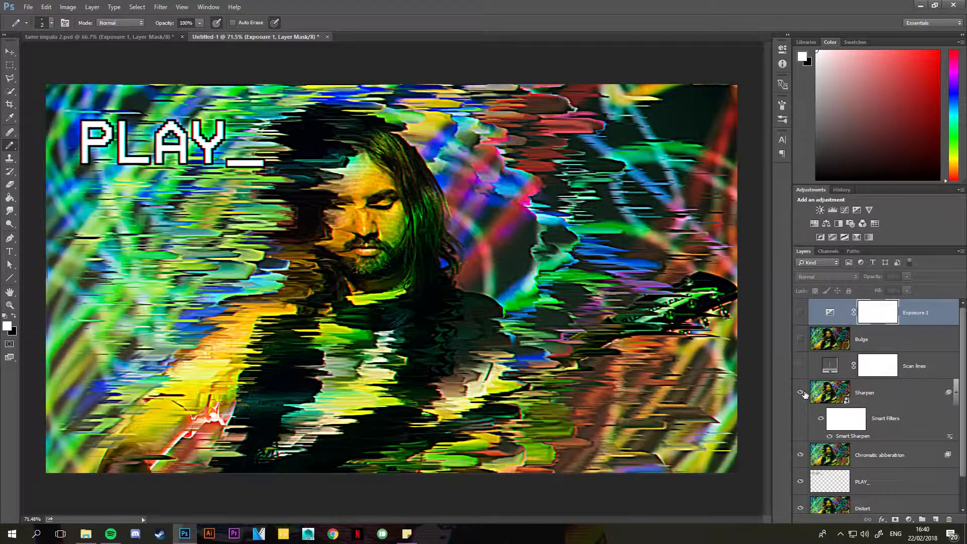
click(800, 366)
drag(801, 339, 800, 313)
- Add a new layer above the Exposure adjustment and fill it with the grey colour 7f7f7f
click(828, 313)
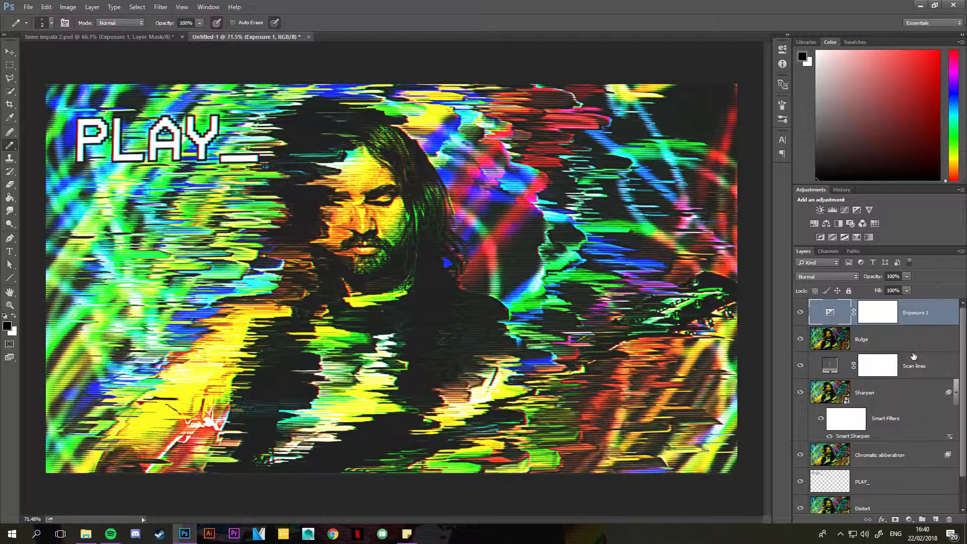
drag(913, 356, 912, 349)
key(ctrl+alt+shift+n)
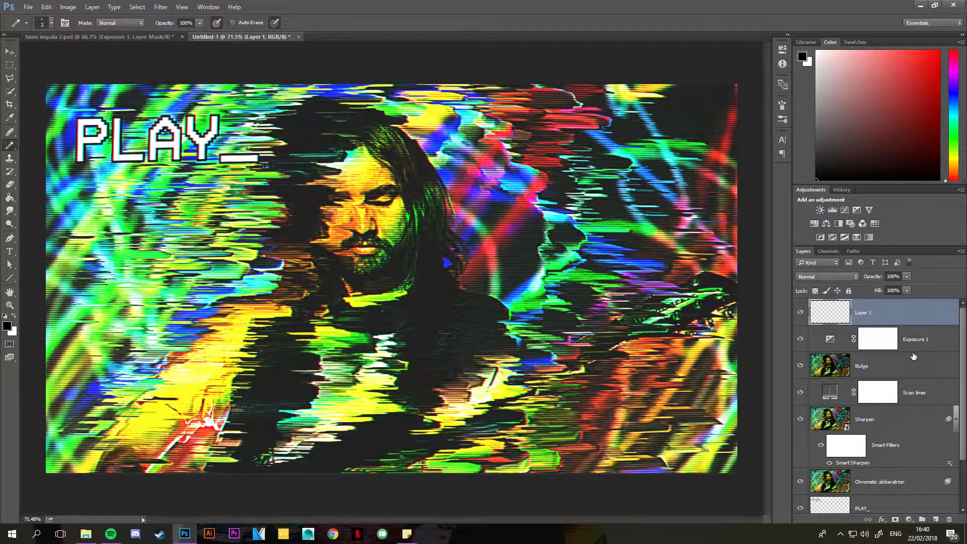
key(i)
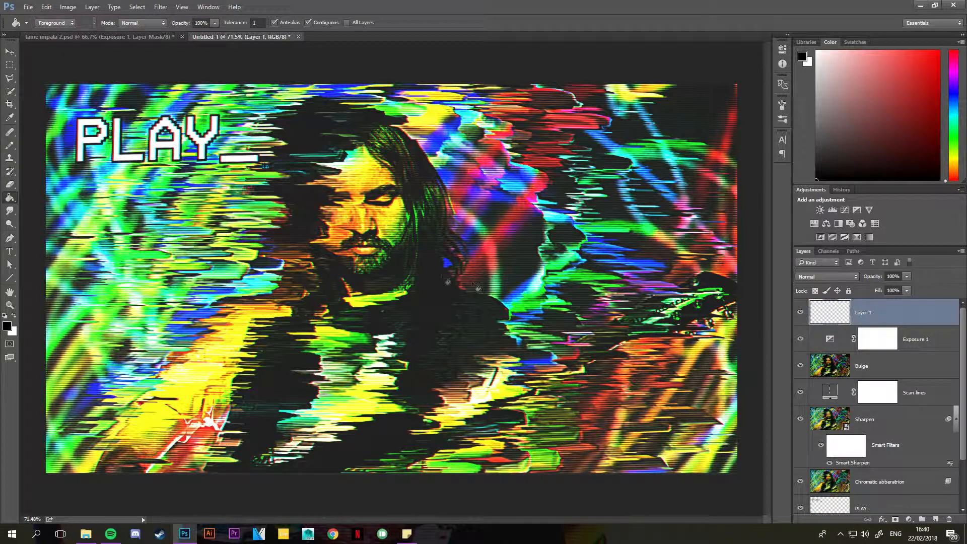
click(7, 326)
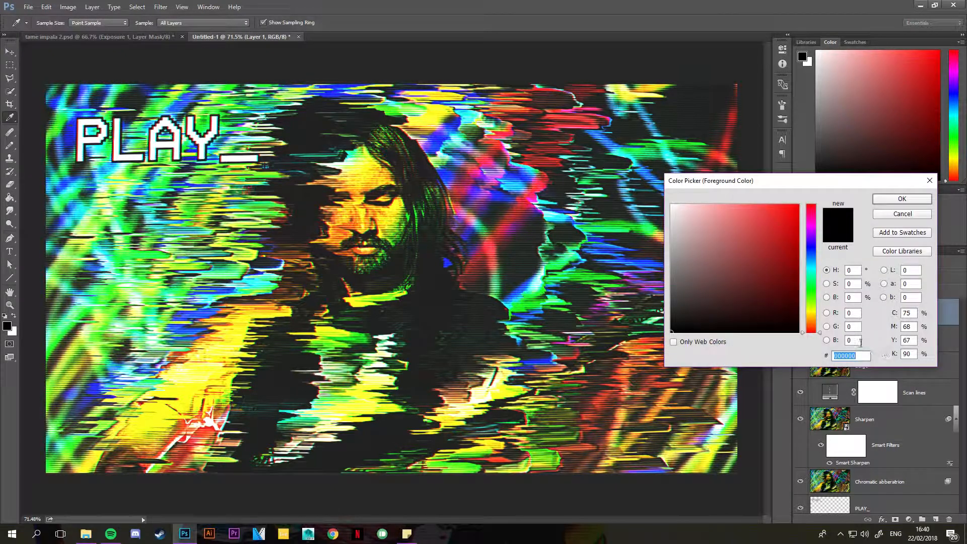
text(7)
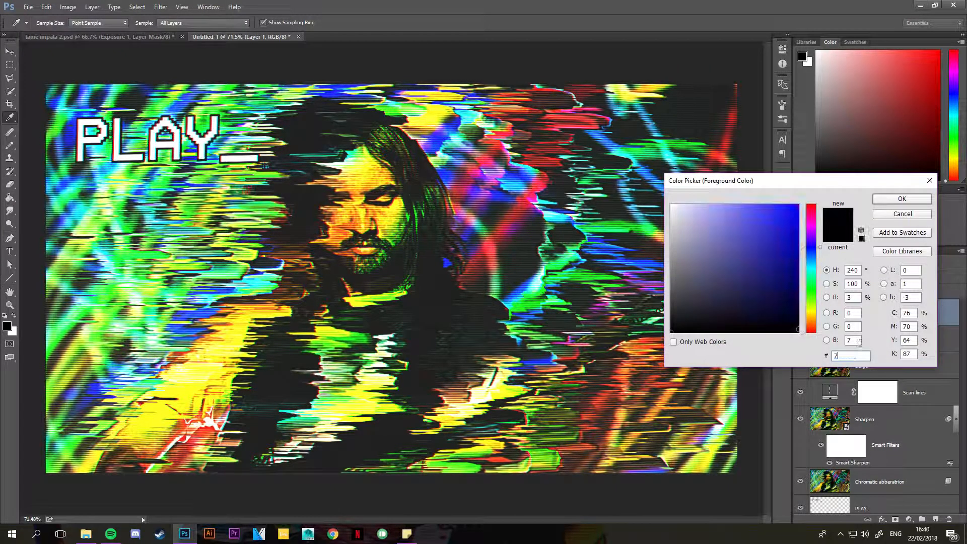
text(f7f7f)
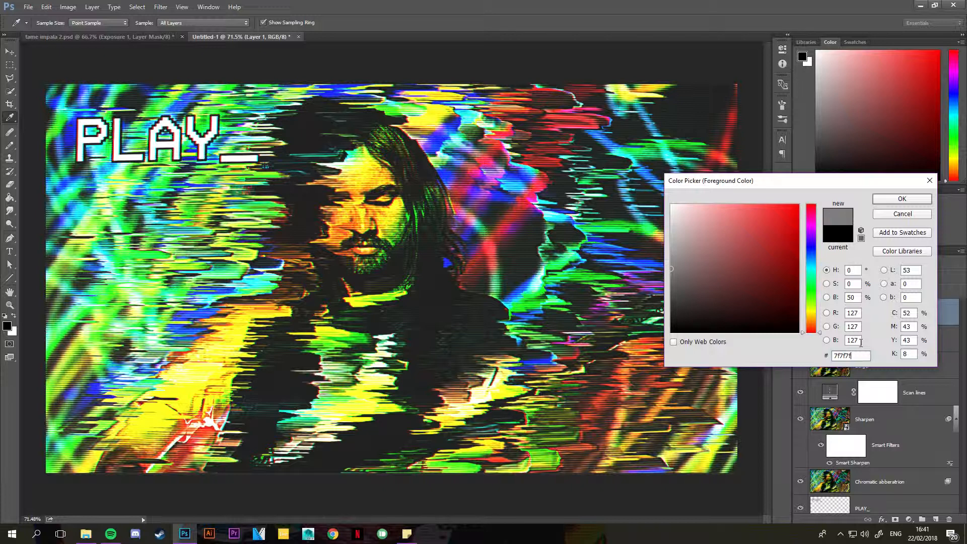
key(Return)
key(g)
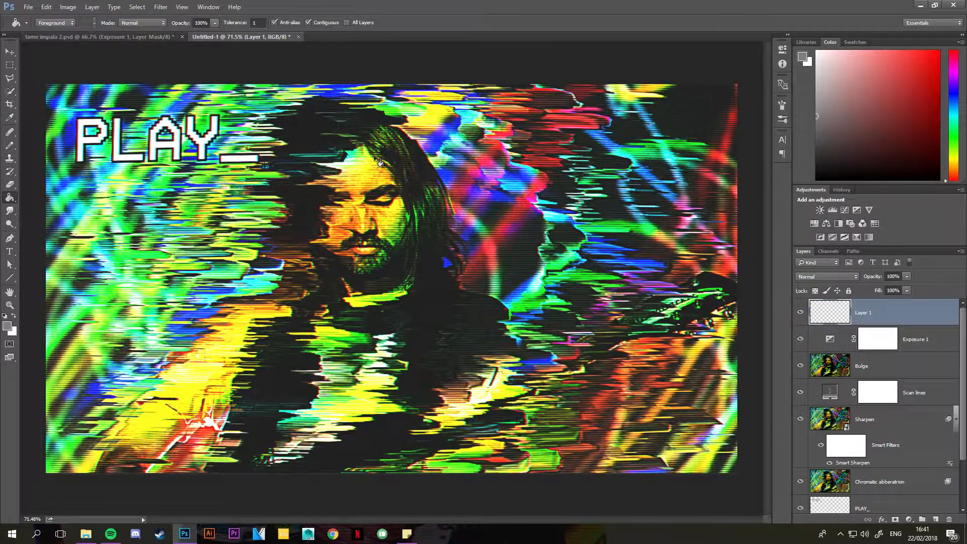
click(355, 195)
- Set the grey layer's blend mode to Overlay, and compare the picture with the layer hidden and shown
click(844, 276)
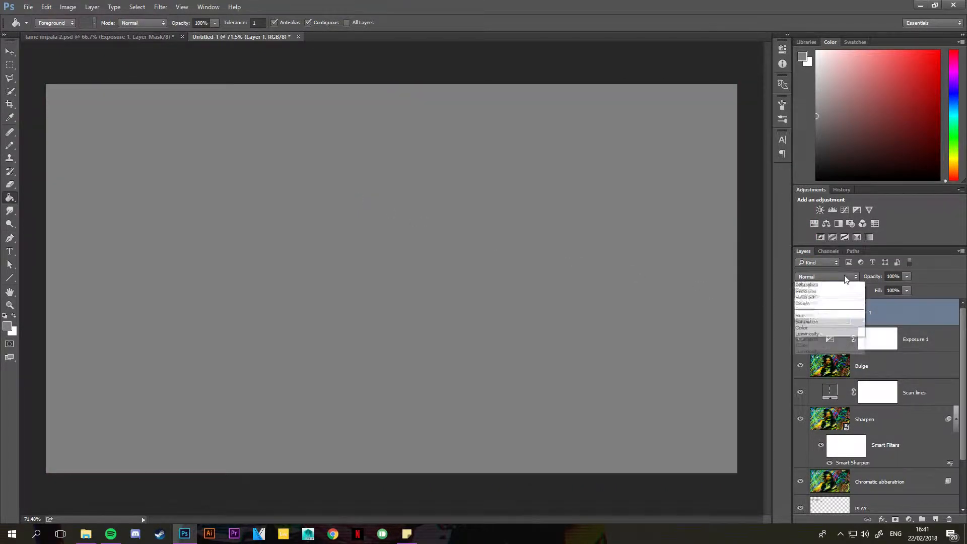
click(830, 378)
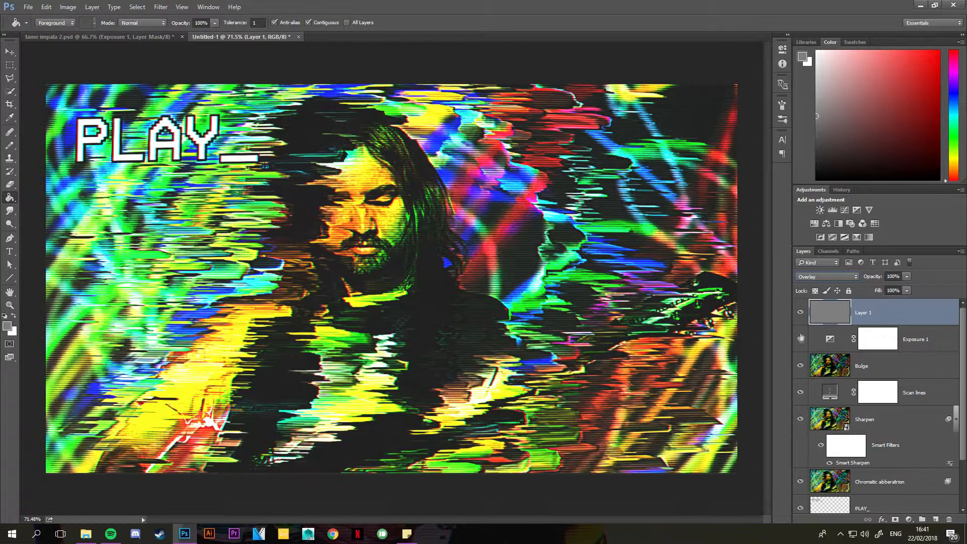
click(801, 313)
click(801, 313)
click(801, 313)
click(800, 314)
click(800, 313)
click(800, 313)
click(801, 313)
click(800, 314)
click(800, 313)
click(800, 313)
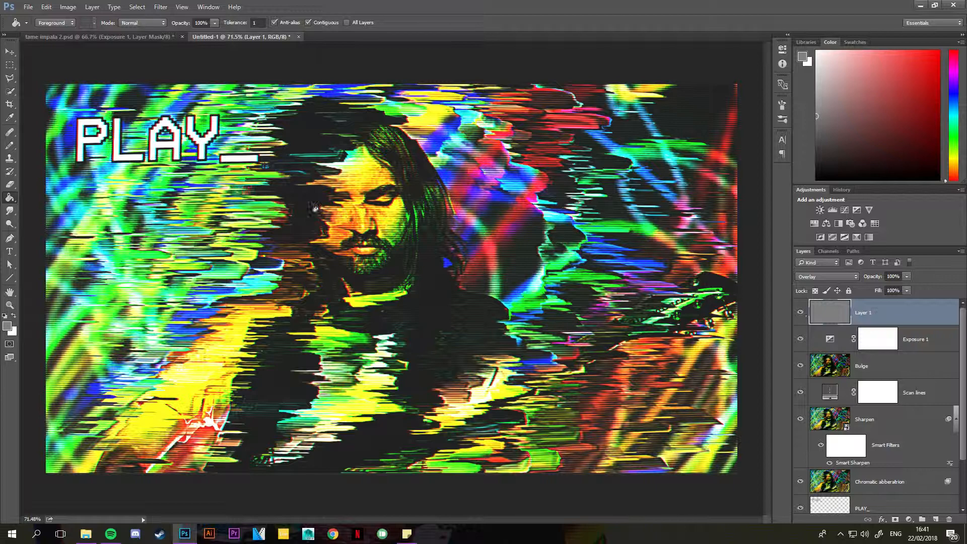
- Open the grey layer in the Camera Raw filter and set its grain amount to 100
click(161, 8)
click(218, 74)
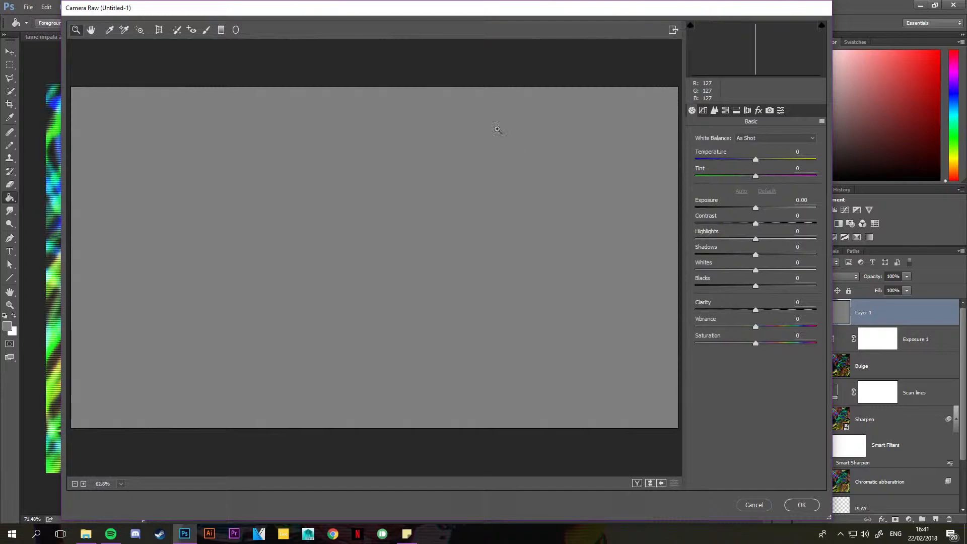
click(758, 111)
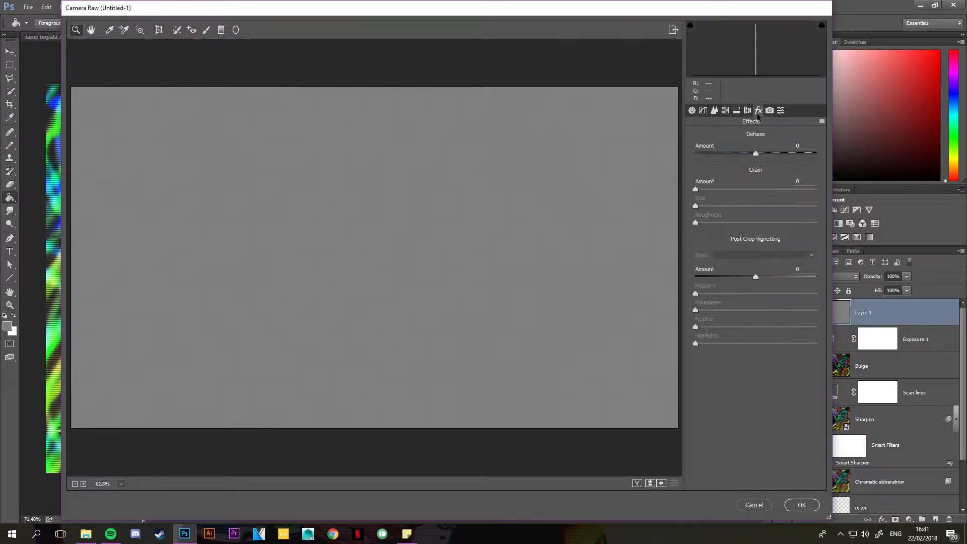
drag(696, 190, 861, 191)
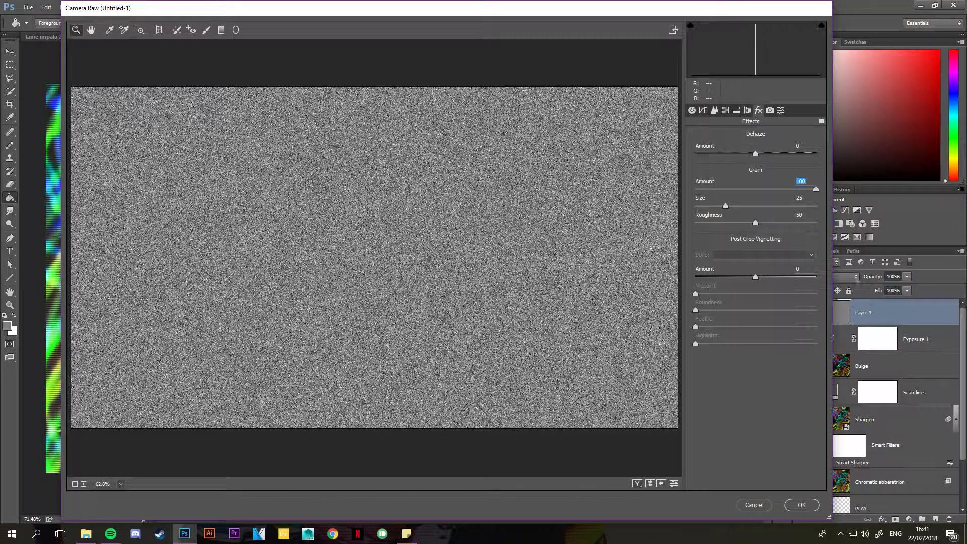
- Set the grain size to 73 and roughness to 86, and apply the Camera Raw filter
drag(725, 206, 776, 207)
click(275, 286)
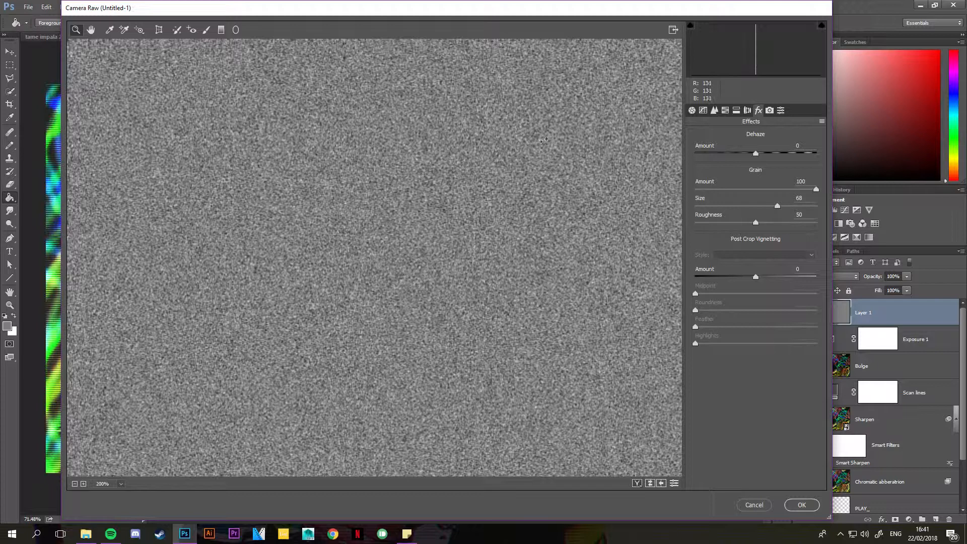
drag(755, 222, 782, 209)
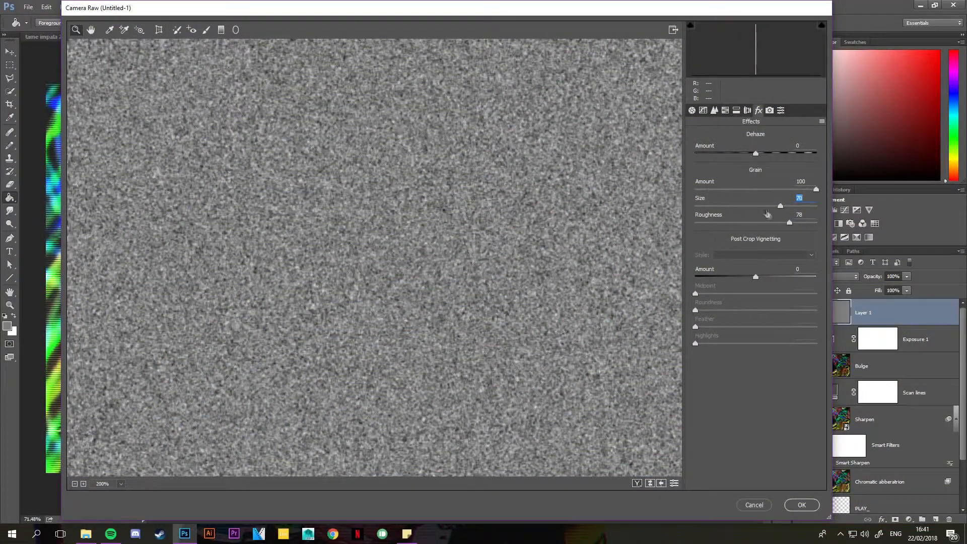
mouse_move(790, 221)
mouse_down()
mouse_move(800, 230)
mouse_move(783, 207)
mouse_up()
click(74, 483)
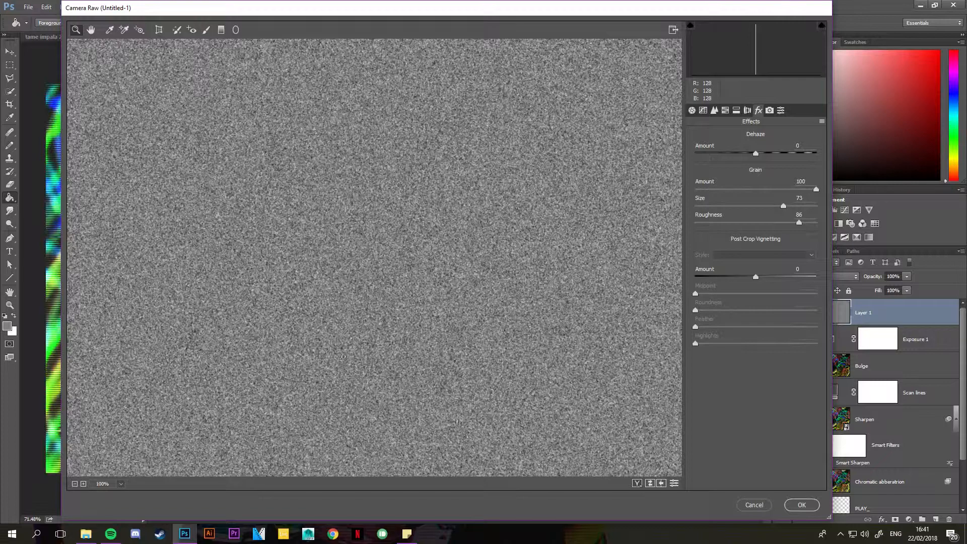
click(801, 504)
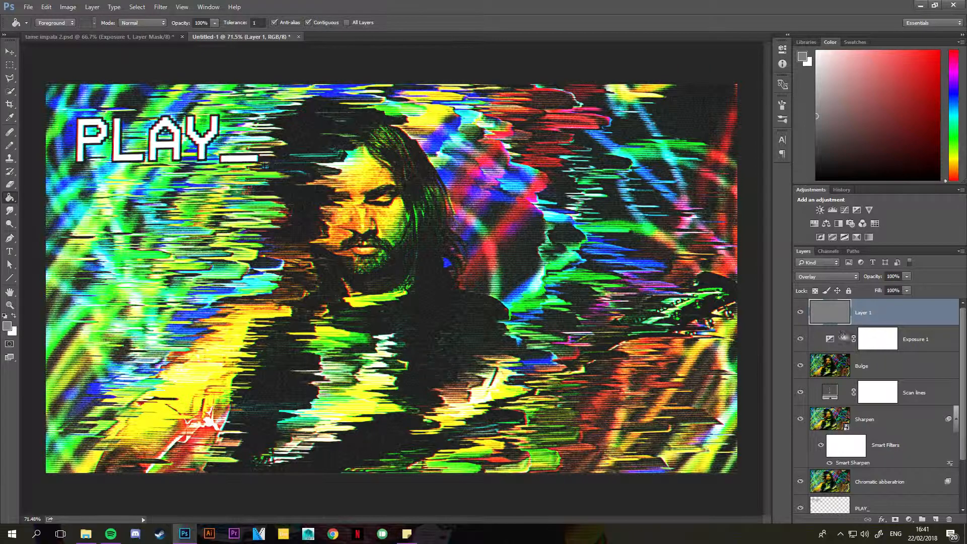
- Add a new layer between the Exposure 1 adjustment and the noise layer, and fill it with the same grey
click(917, 339)
click(935, 519)
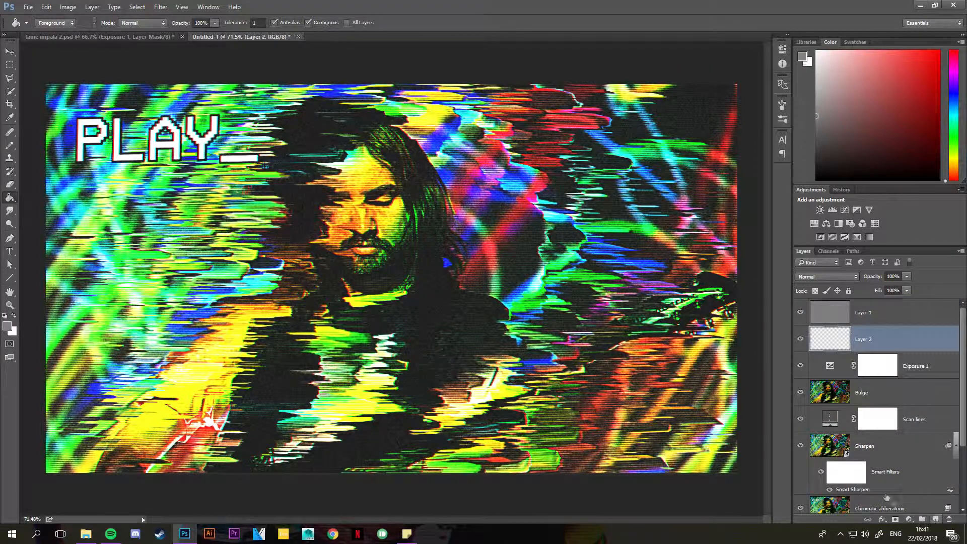
key(ctrl+shift+alt+n)
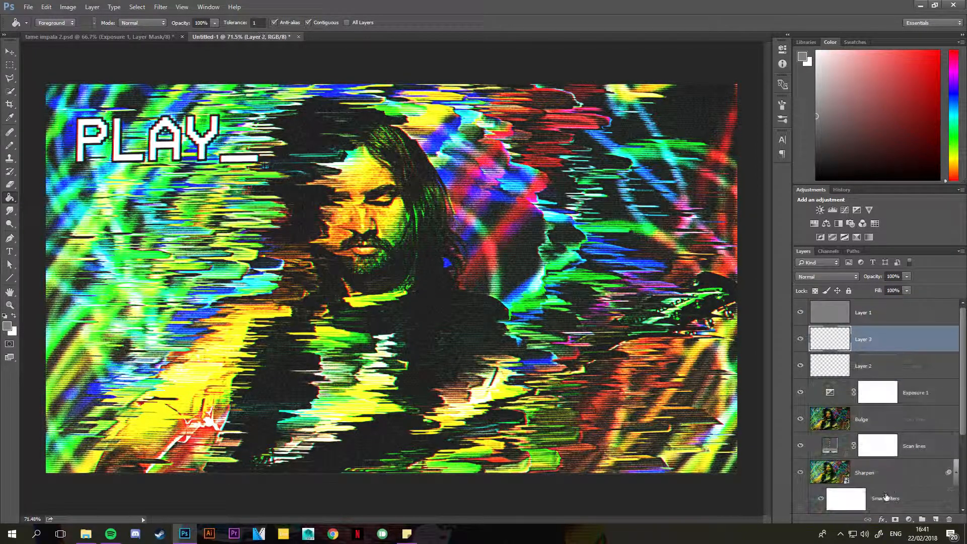
key(ctrl+z)
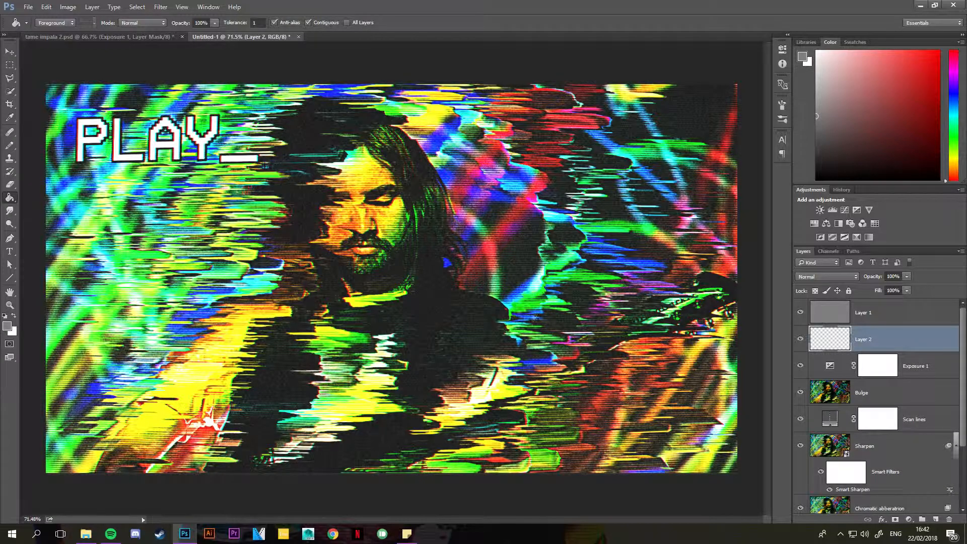
click(412, 242)
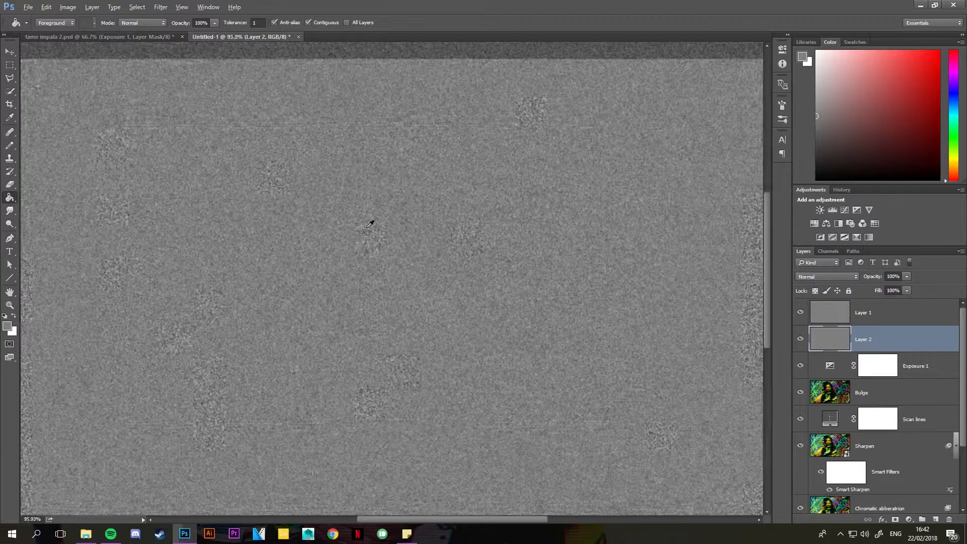
- Duplicate the noise layer Layer 1 three times
alt+scroll(370, 223, down, 3)
scroll(370, 223, up, 1)
click(885, 310)
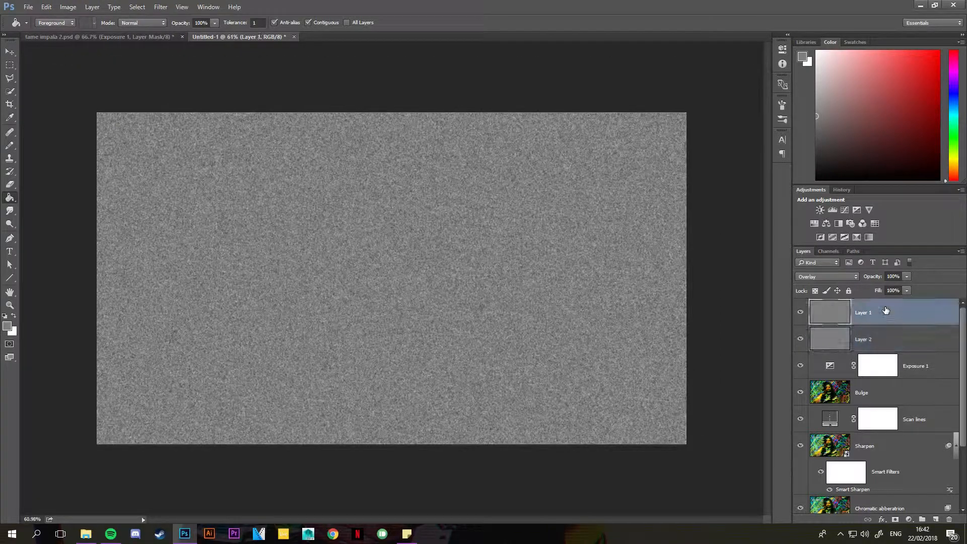
key(ctrl+j)
key(ctrl+j)
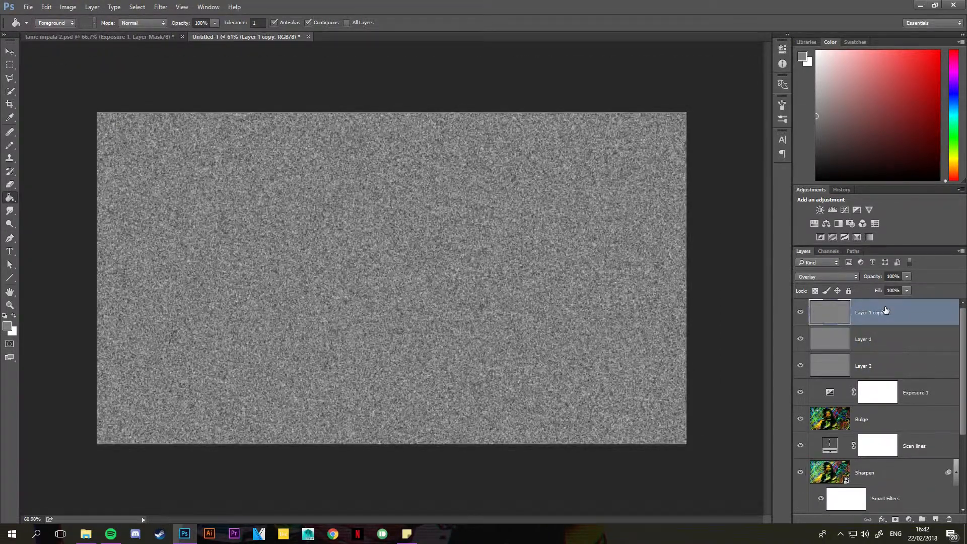
key(ctrl+n)
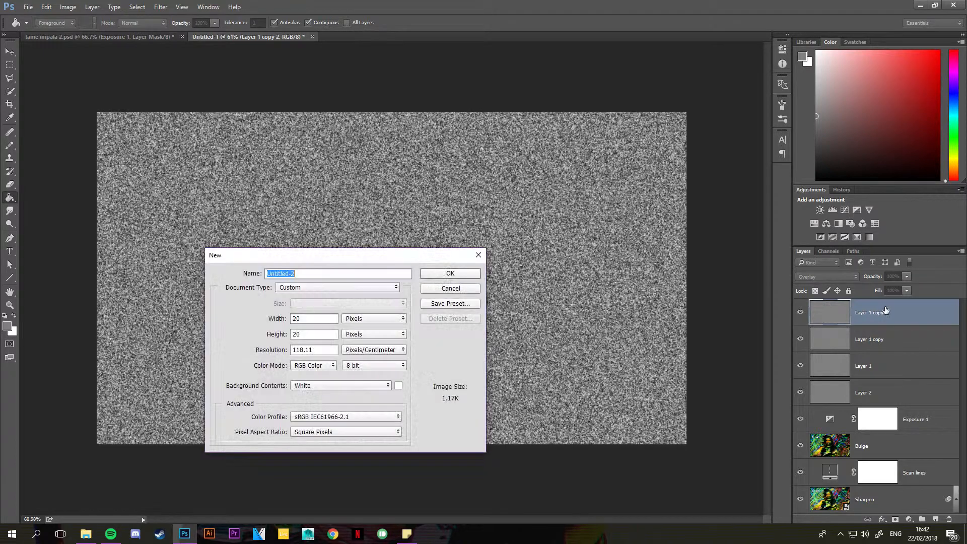
click(450, 286)
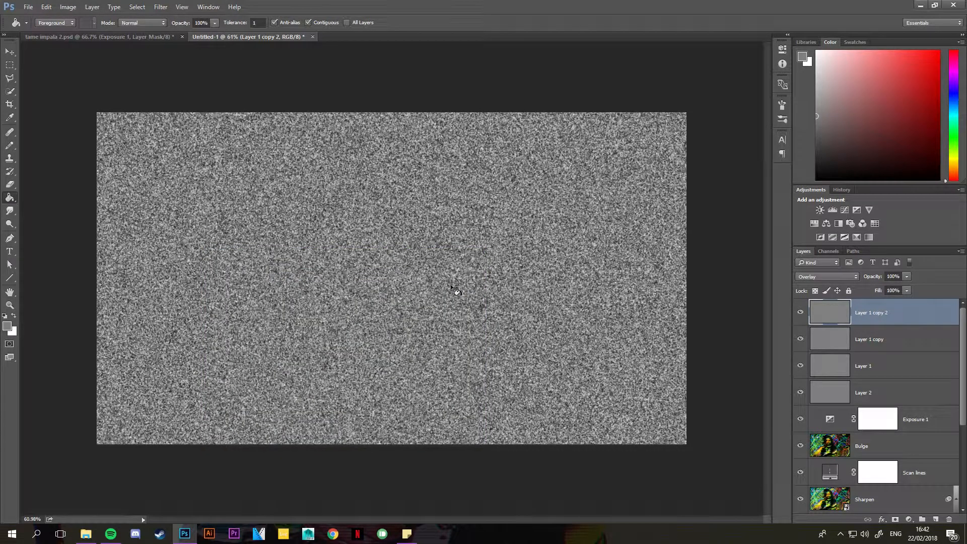
key(ctrl+j)
- Exclude the red channel from the blending of Layer 1 copy
drag(875, 320, 949, 365)
double_click(949, 364)
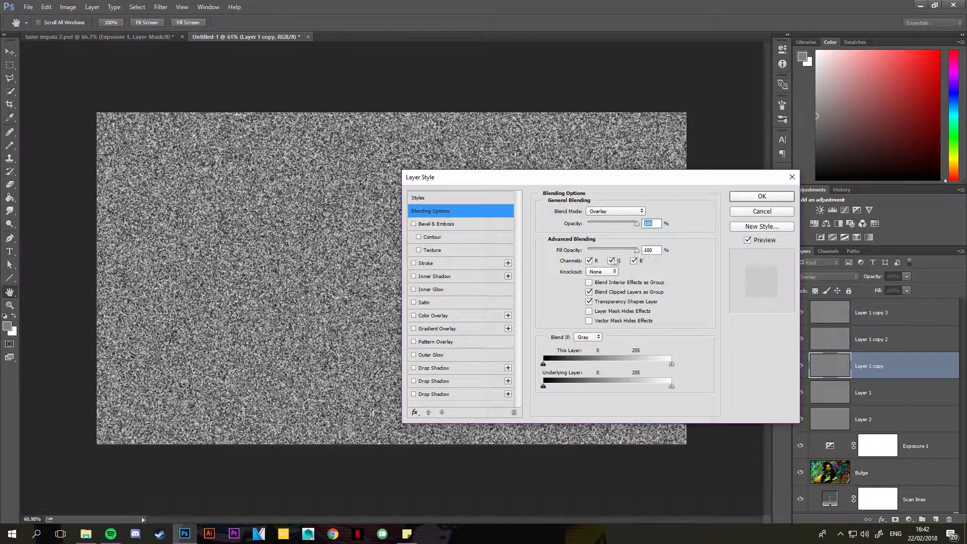
click(589, 260)
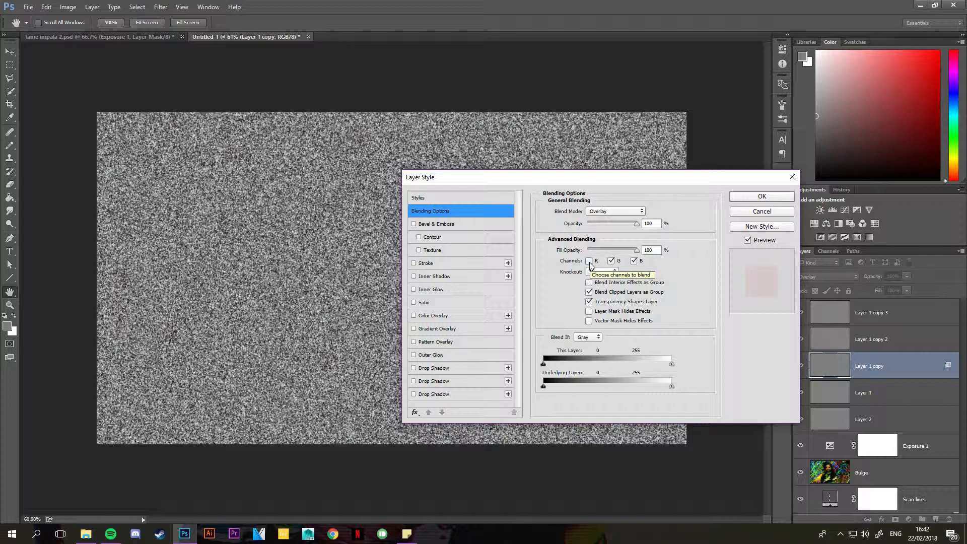
click(762, 196)
key(g)
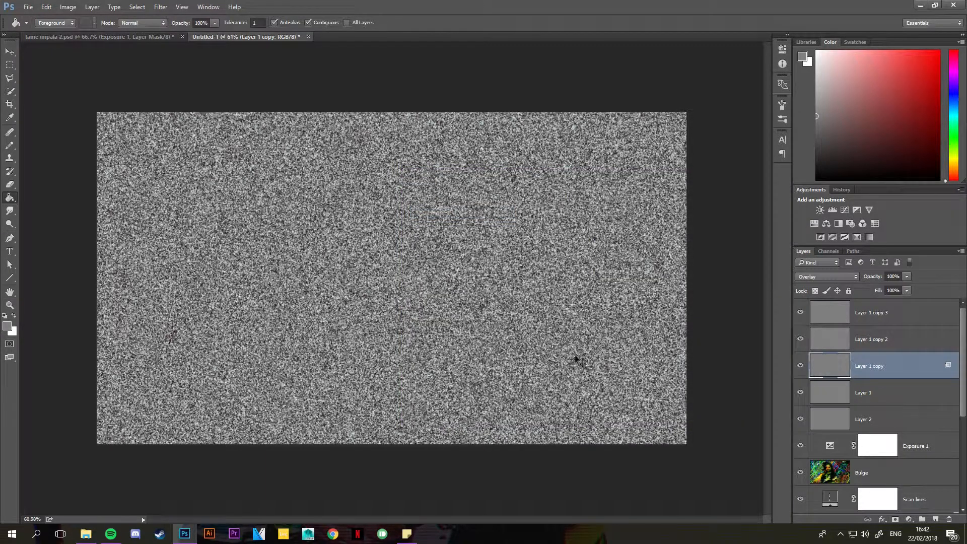
- Rotate Layer 1 copy by 180 degrees
key(ctrl+t)
drag(84, 92, 552, 366)
key(Return)
- Exclude the green channel from the blending of Layer 1 copy 2
click(864, 342)
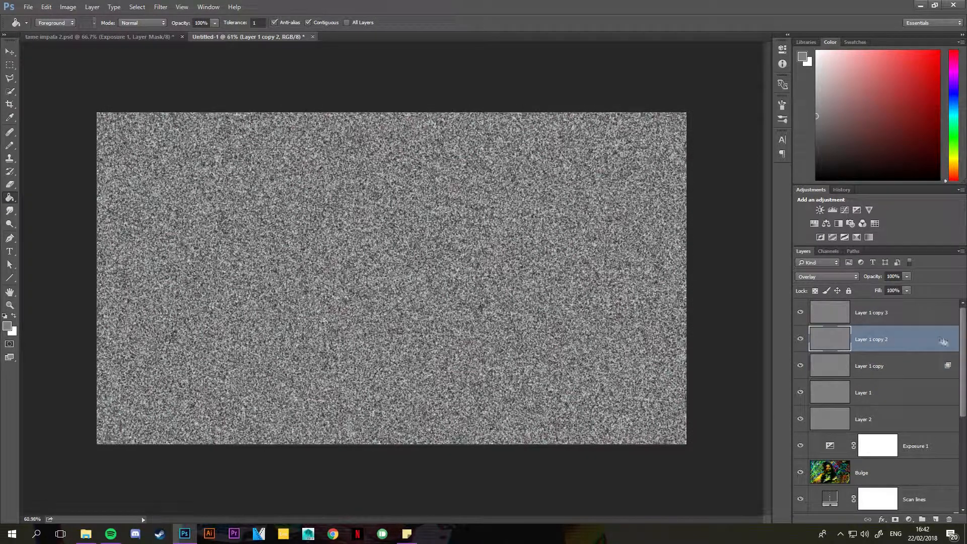
double_click(950, 343)
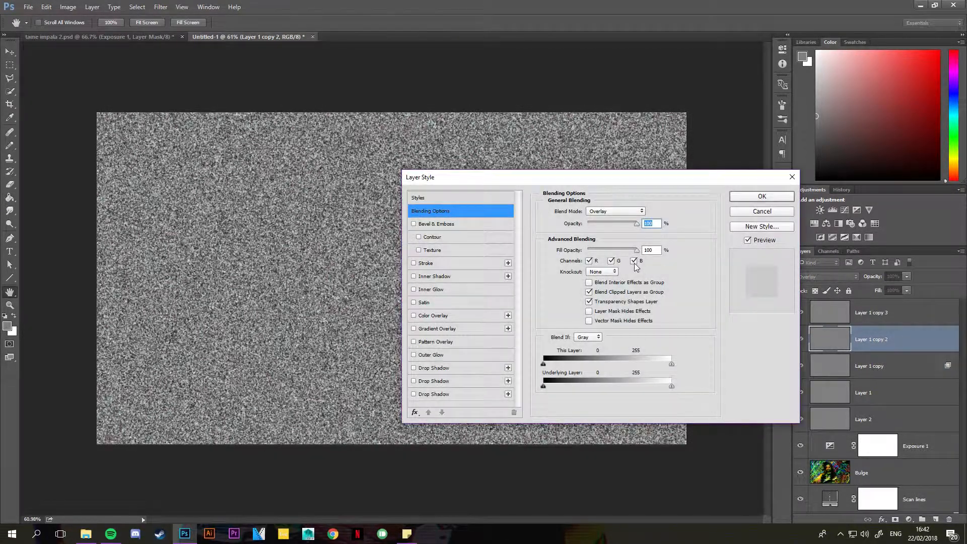
click(611, 260)
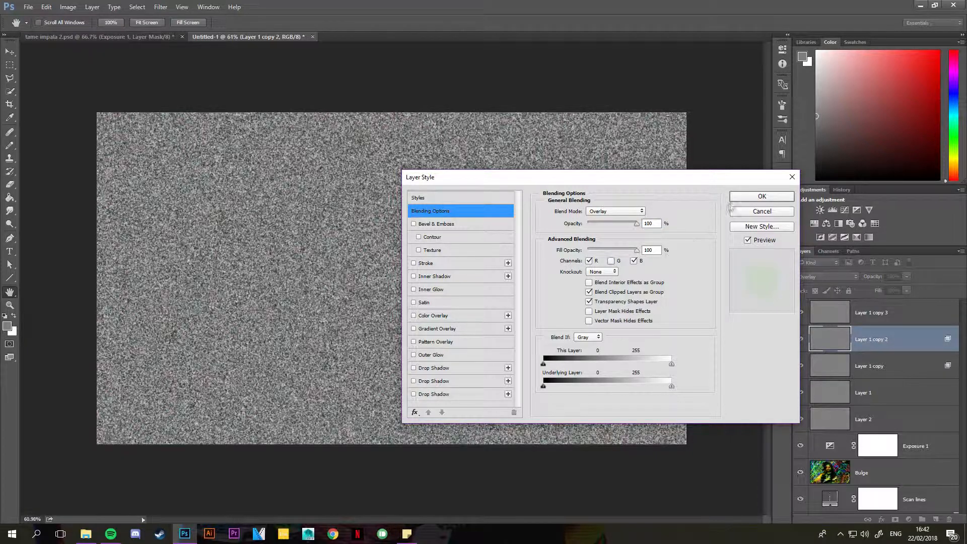
click(743, 200)
- Rotate Layer 1 copy 2 by 90 degrees and enlarge it to cover the whole canvas
key(ctrl+t)
key(ctrl+minus)
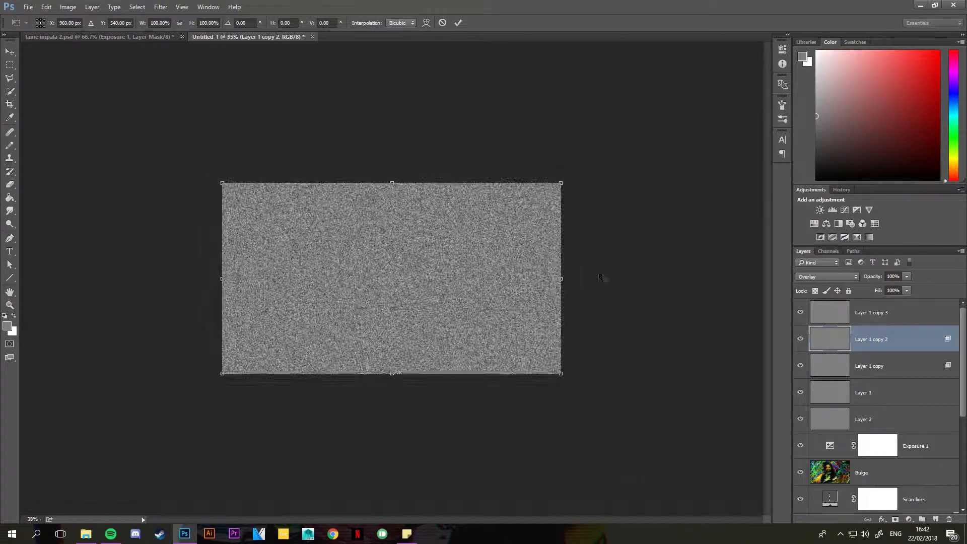
scroll(600, 277, down, 2)
drag(523, 197, 431, 362)
drag(458, 158, 561, 101)
key(Return)
key(g)
scroll(388, 277, up, 5)
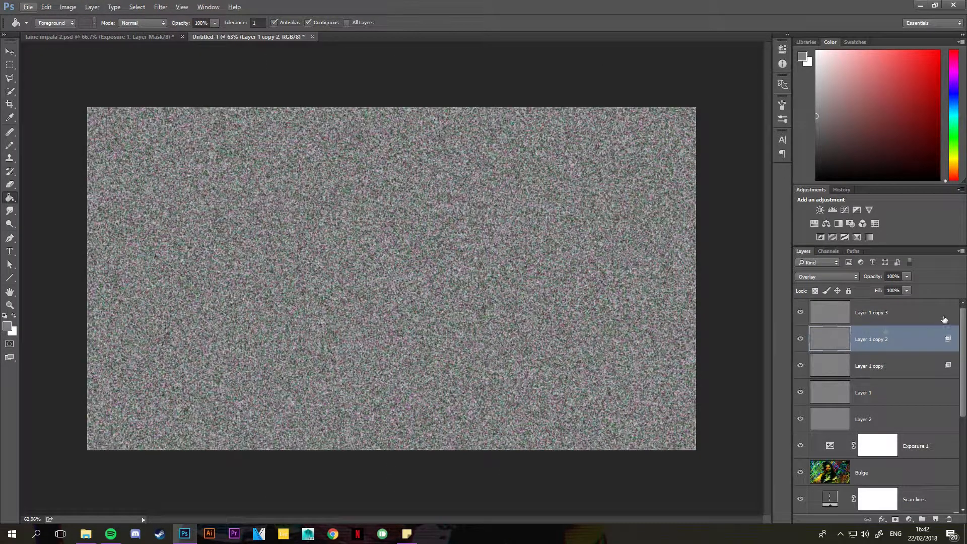
- Exclude the blue channel from the blending of Layer 1 copy 3
click(945, 316)
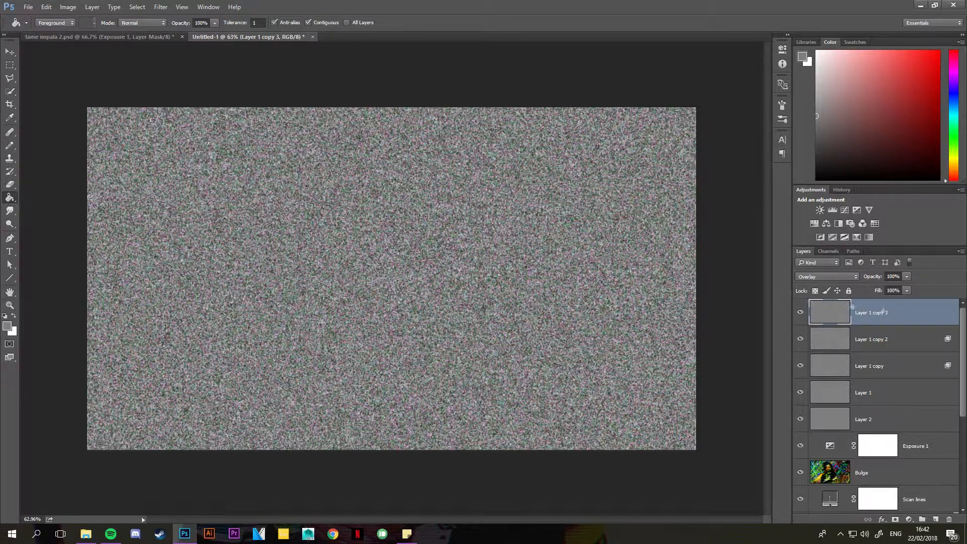
double_click(907, 312)
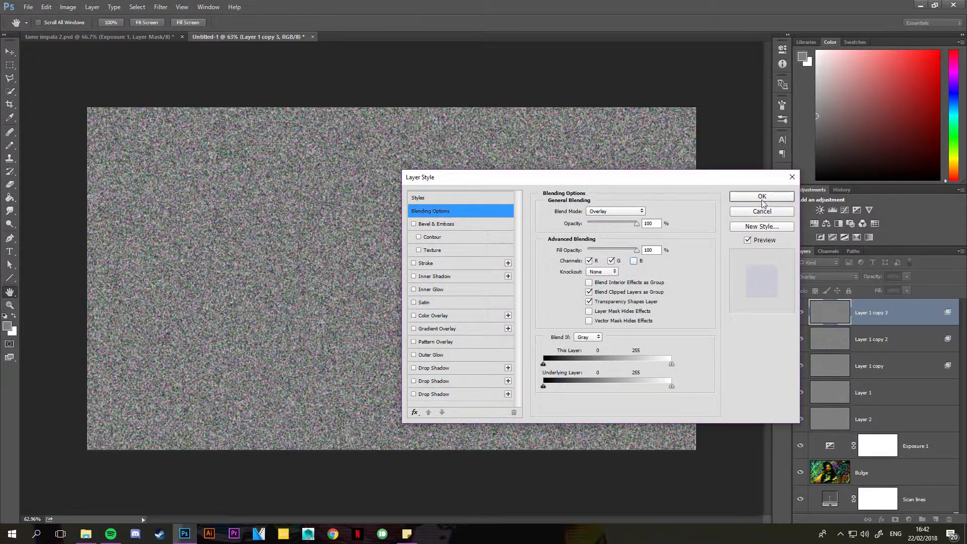
click(761, 198)
- Turn Layer 1 copy 3 by 90 degrees, scale it up to cover the canvas, and inspect the noise pattern
key(ctrl+t)
scroll(637, 247, down, 3)
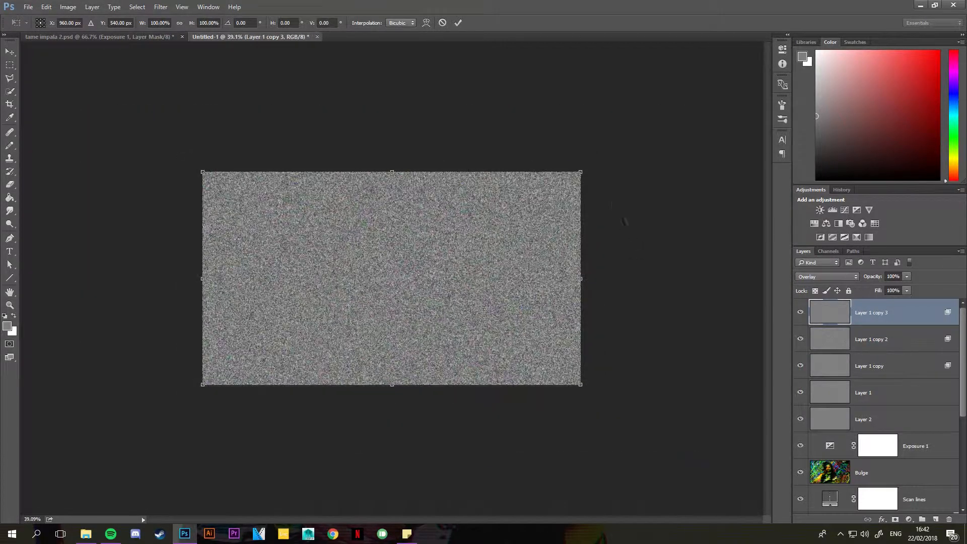
drag(598, 154, 633, 449)
scroll(483, 421, down, 1)
key(Return)
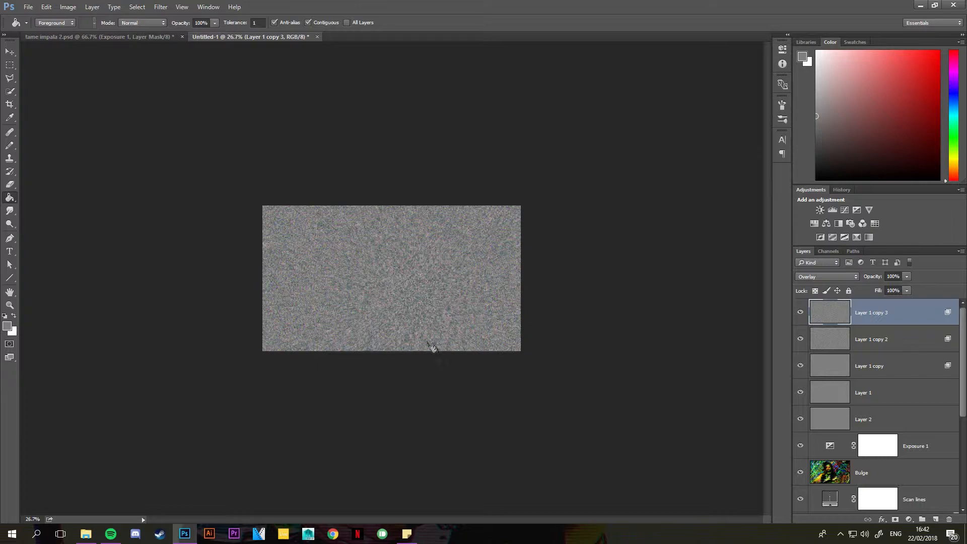
scroll(384, 298, up, 4)
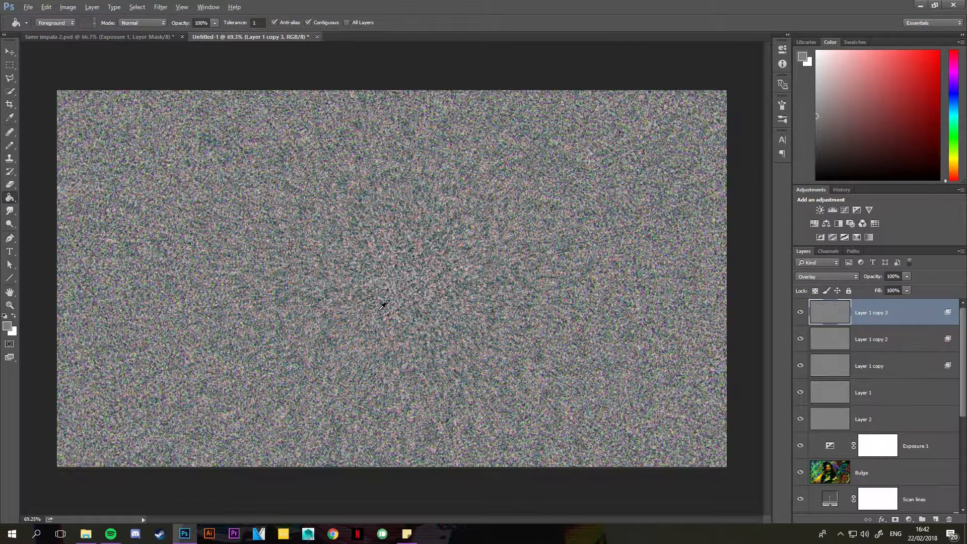
scroll(382, 306, up, 1)
scroll(382, 307, down, 1)
scroll(466, 294, down, 6)
scroll(458, 289, up, 3)
- Rotate the enlarged Layer 1 copy 3 by a further 180 degrees
key(ctrl+t)
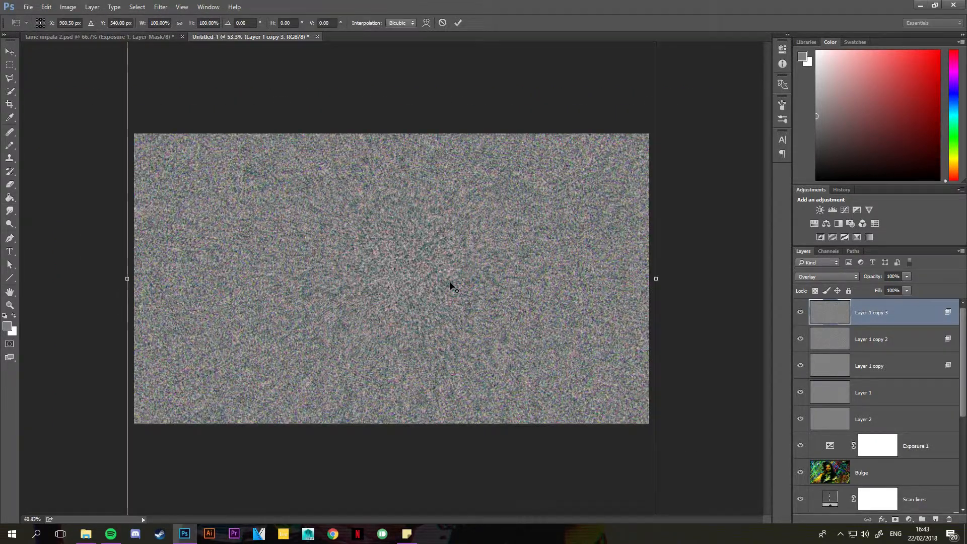
scroll(451, 286, down, 5)
scroll(254, 179, down, 2)
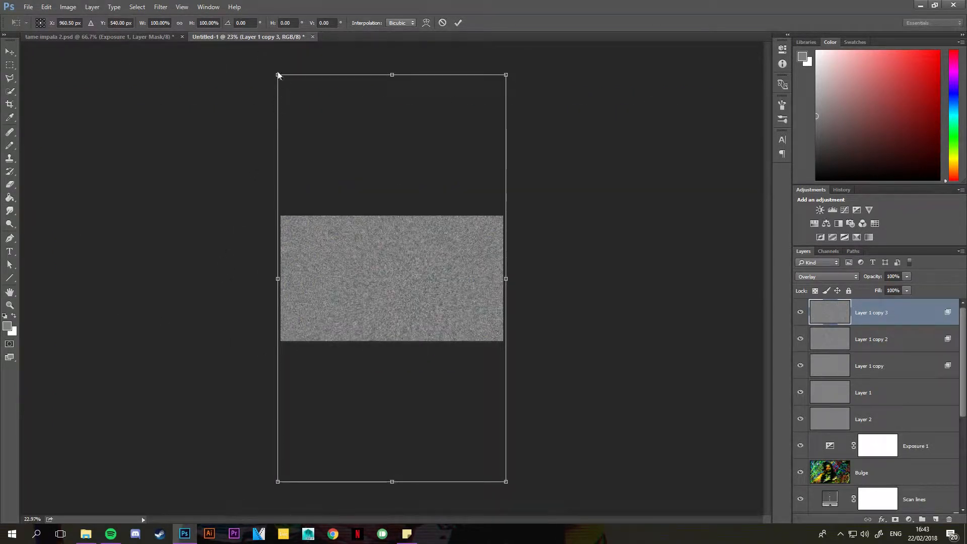
drag(274, 68, 493, 455)
scroll(393, 294, up, 5)
scroll(393, 295, up, 1)
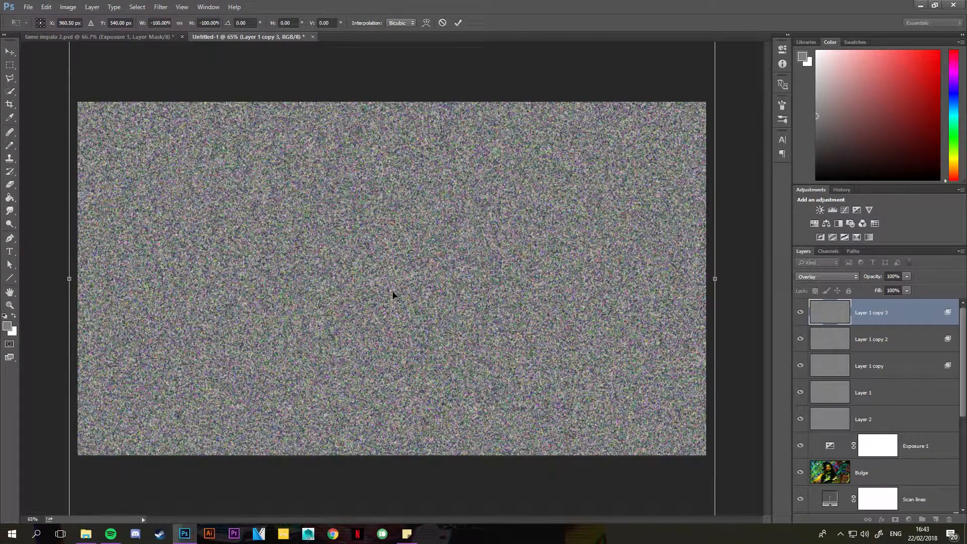
key(alt+space)
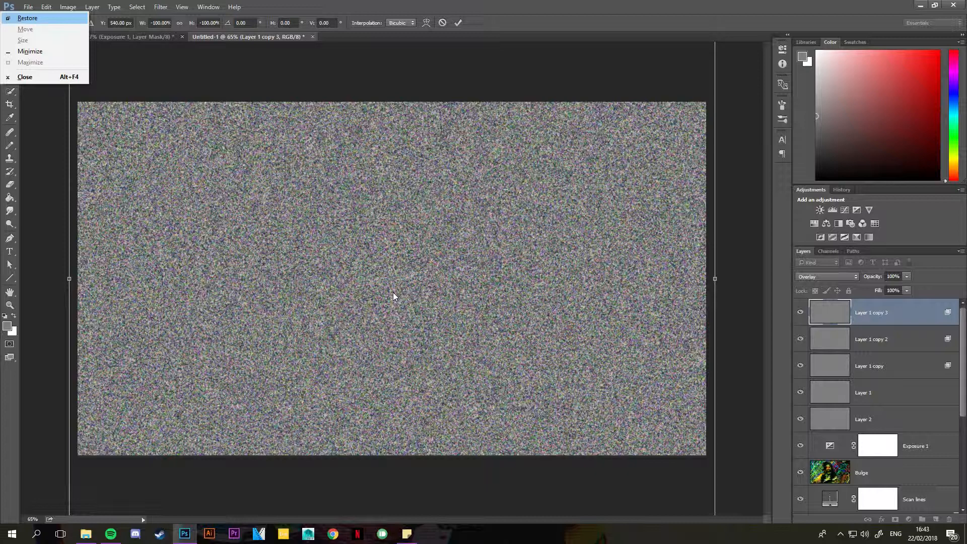
key(Escape)
key(Return)
key(g)
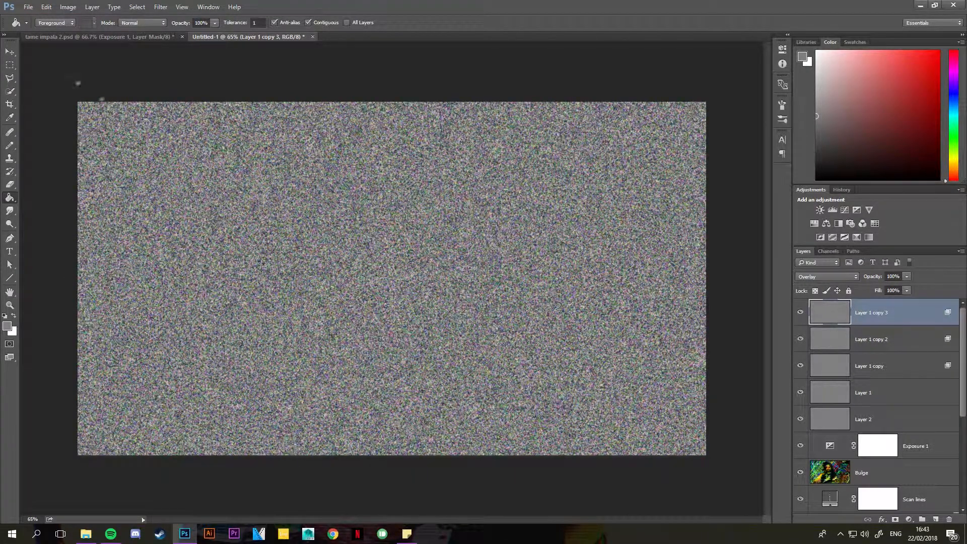
- Group Layer 1 and its three copies under the name Noise, and delete the grey Layer 2 beneath the group
click(9, 51)
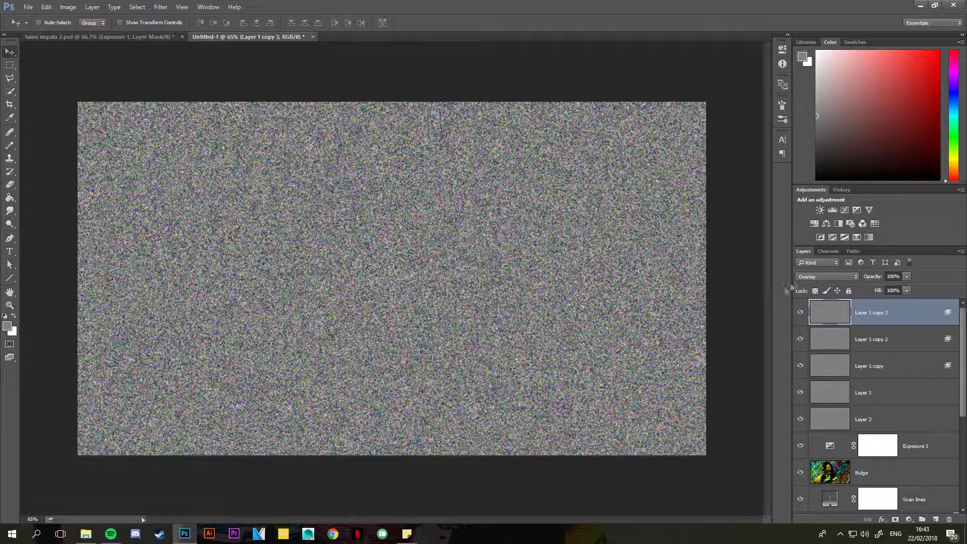
shift+click(873, 393)
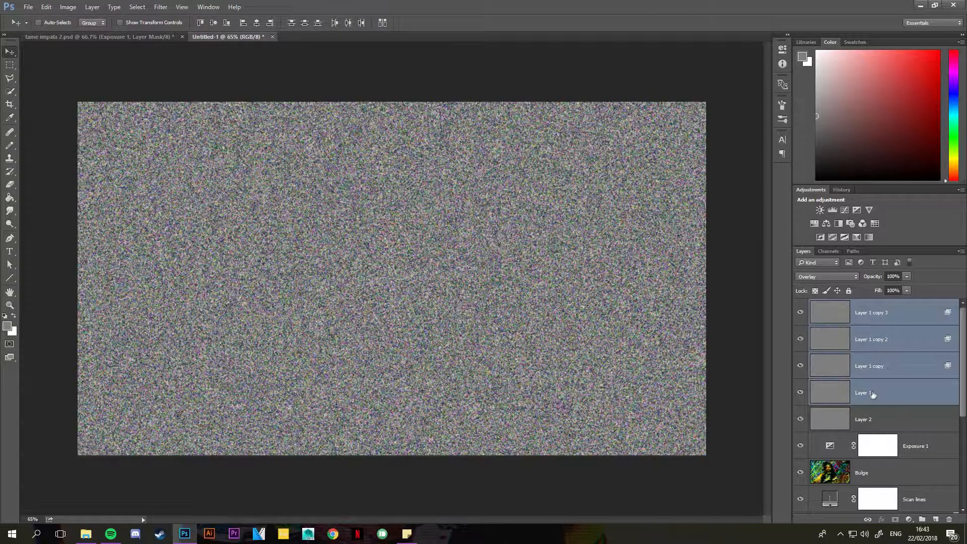
key(ctrl+g)
double_click(849, 305)
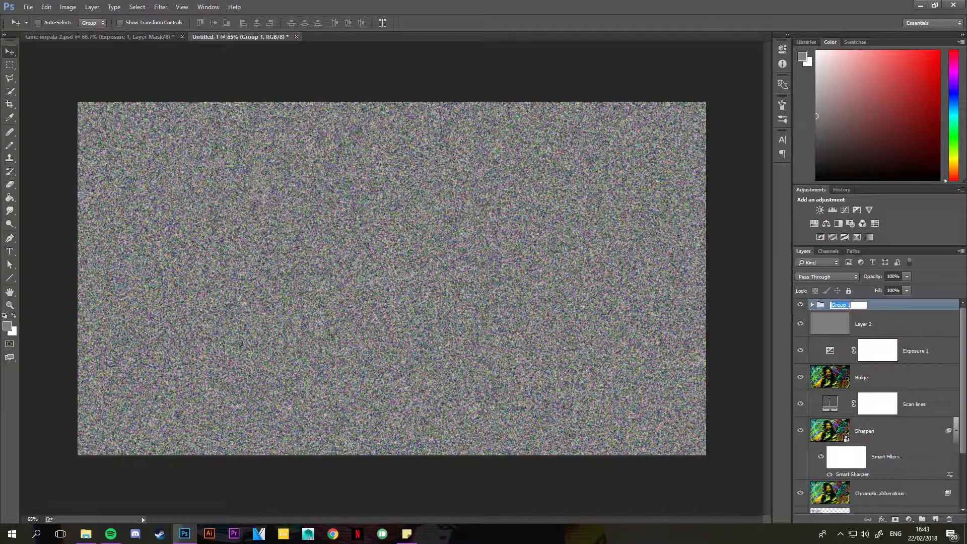
text(Noise)
click(898, 328)
key(Delete)
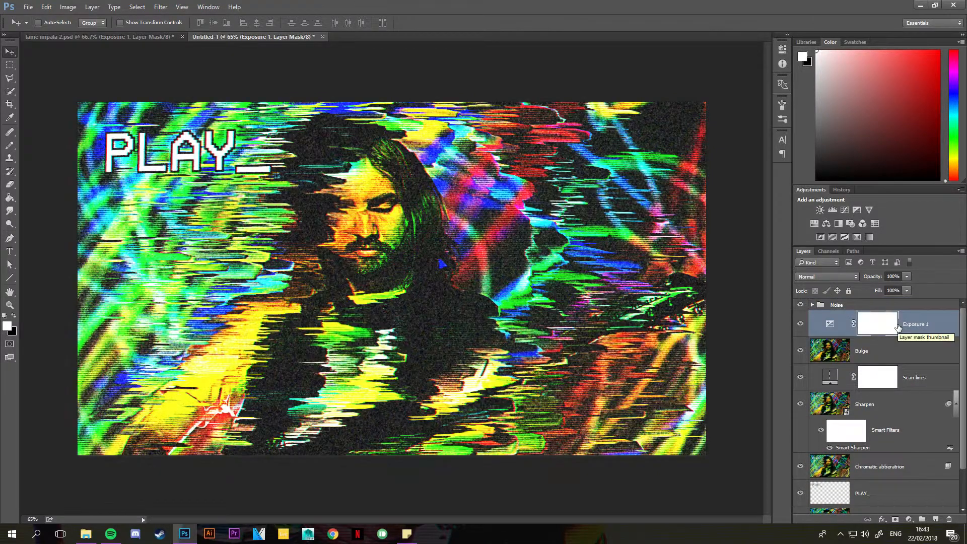
- Lower the fill of the Noise group, and compare the picture with the group hidden and shown
click(841, 305)
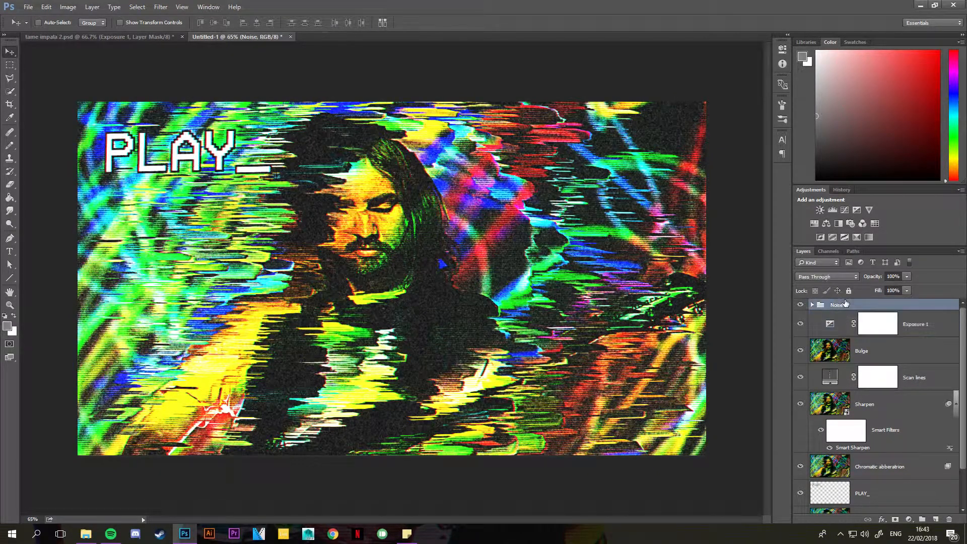
click(906, 290)
click(800, 304)
click(800, 304)
- Try an exposure of +2.53 and an offset of +0.0744 on the Exposure 1 adjustment
double_click(830, 323)
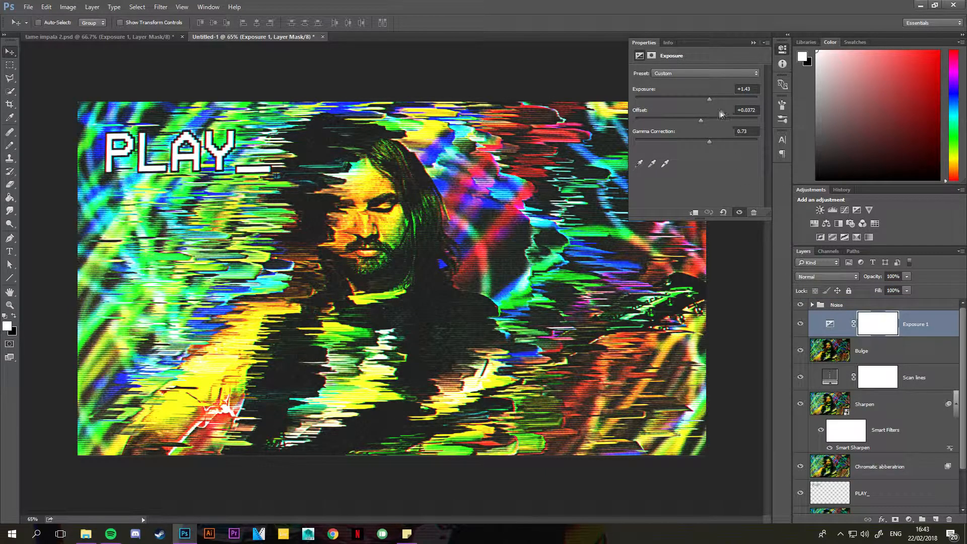
drag(700, 120, 720, 107)
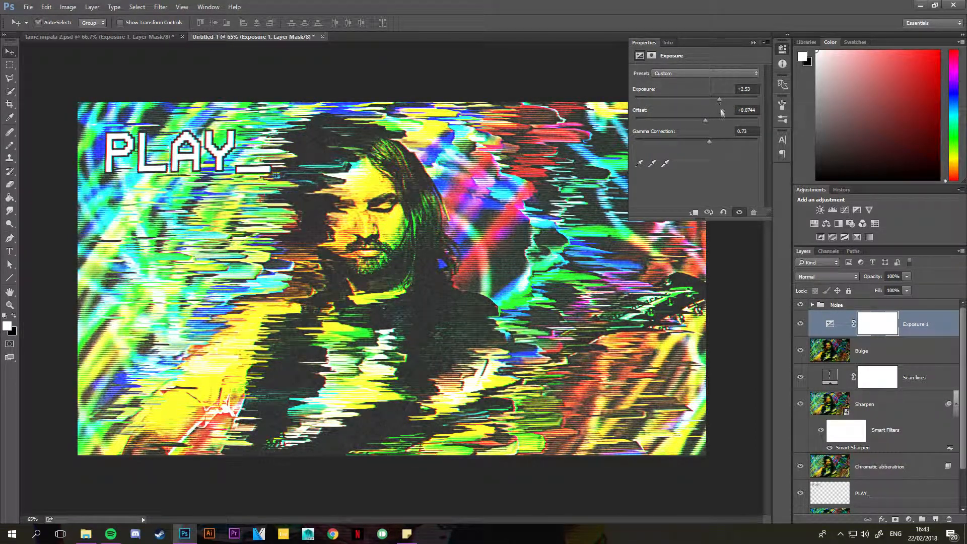
click(753, 43)
click(830, 324)
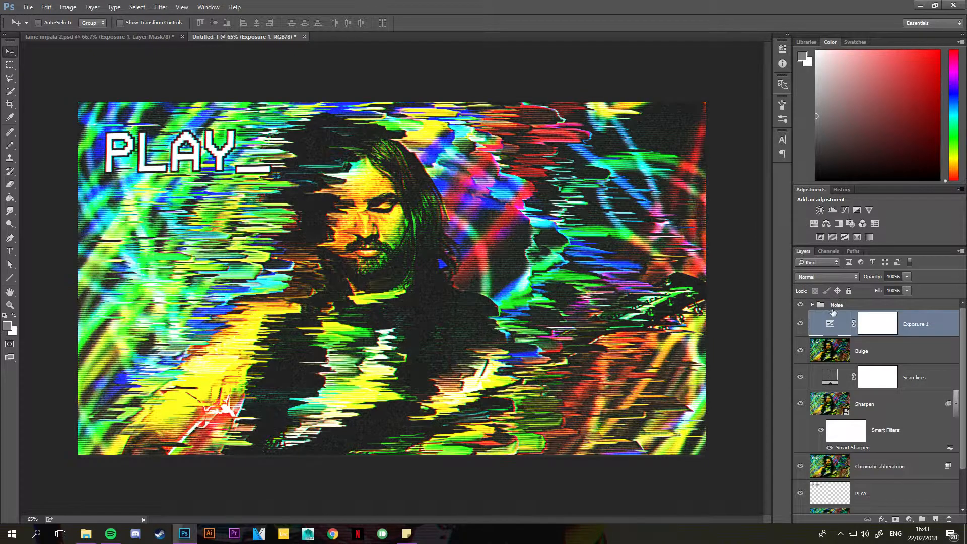